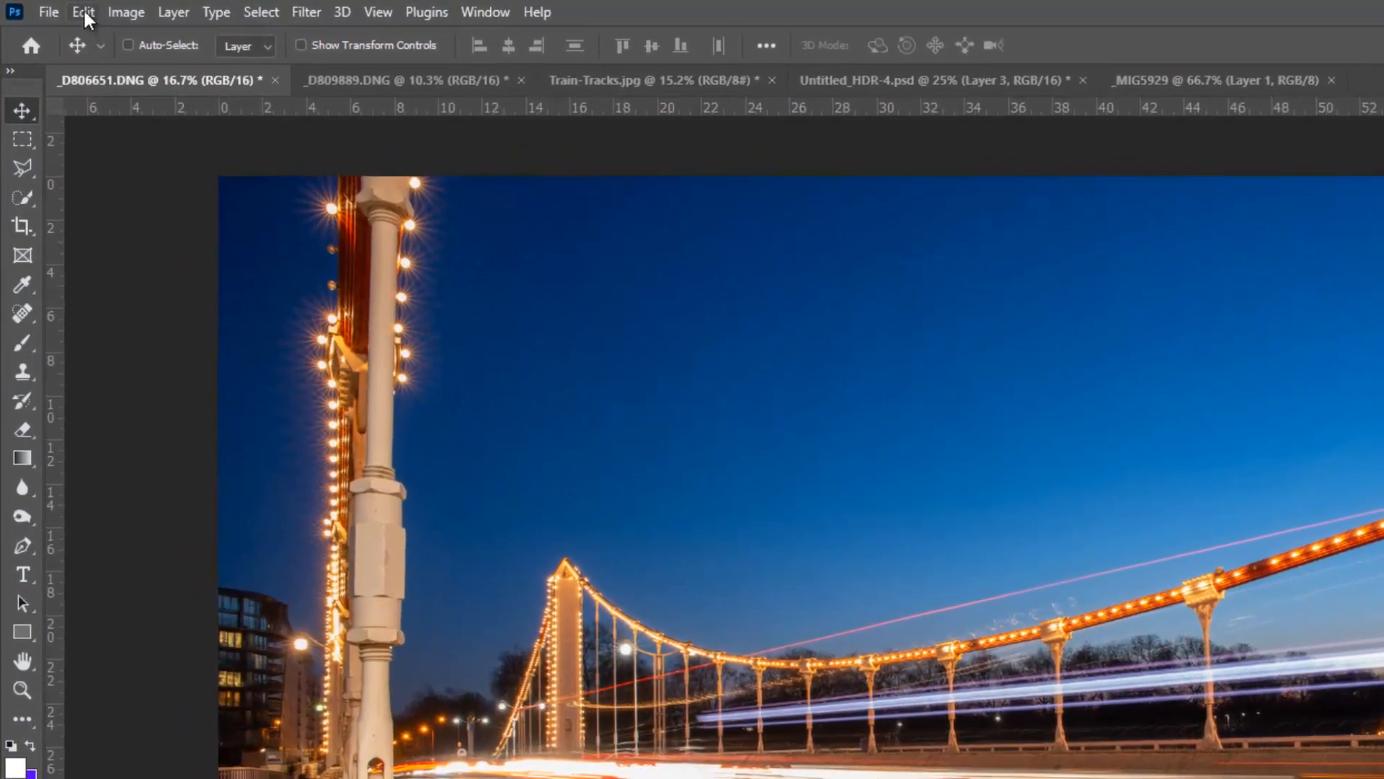
# Start Sky Replacement on the bridge photo
pyautogui.click(84, 13)
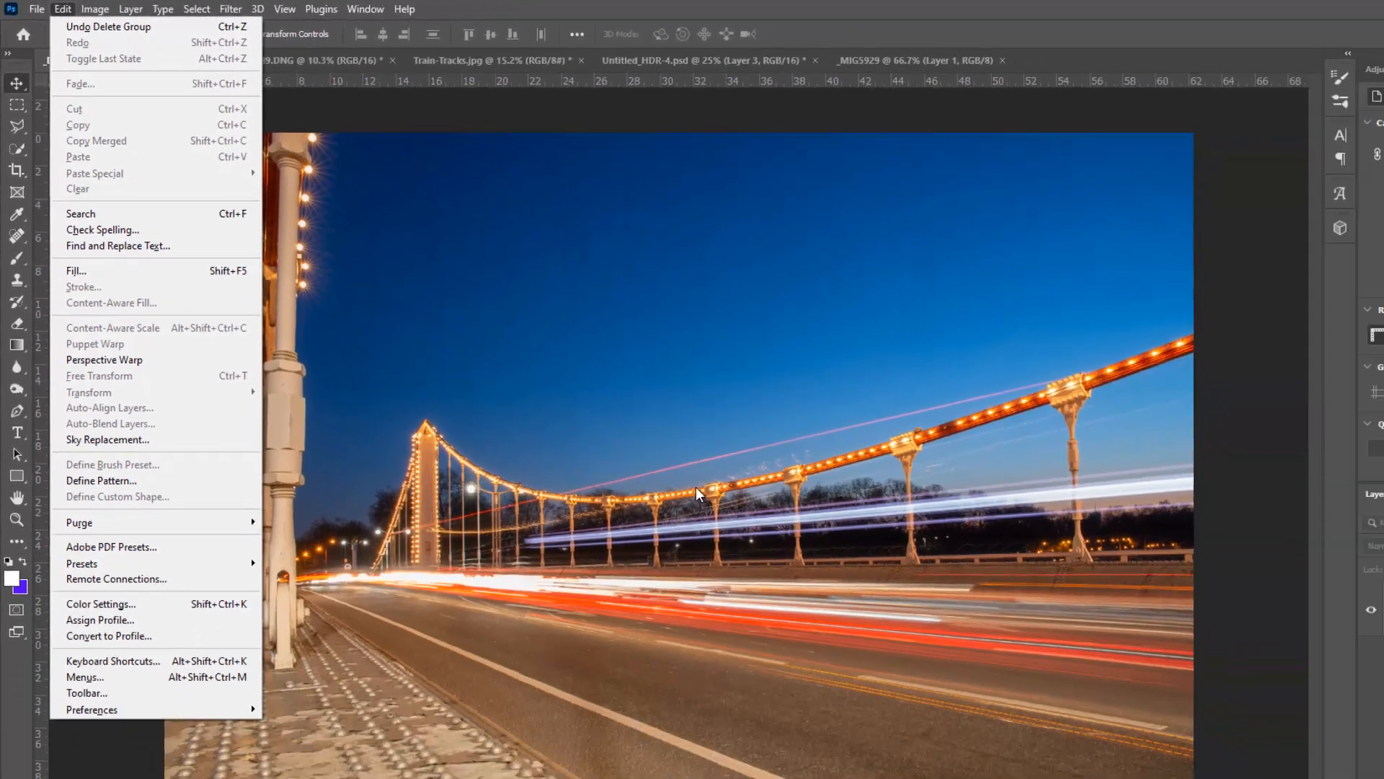
pyautogui.click(973, 629)
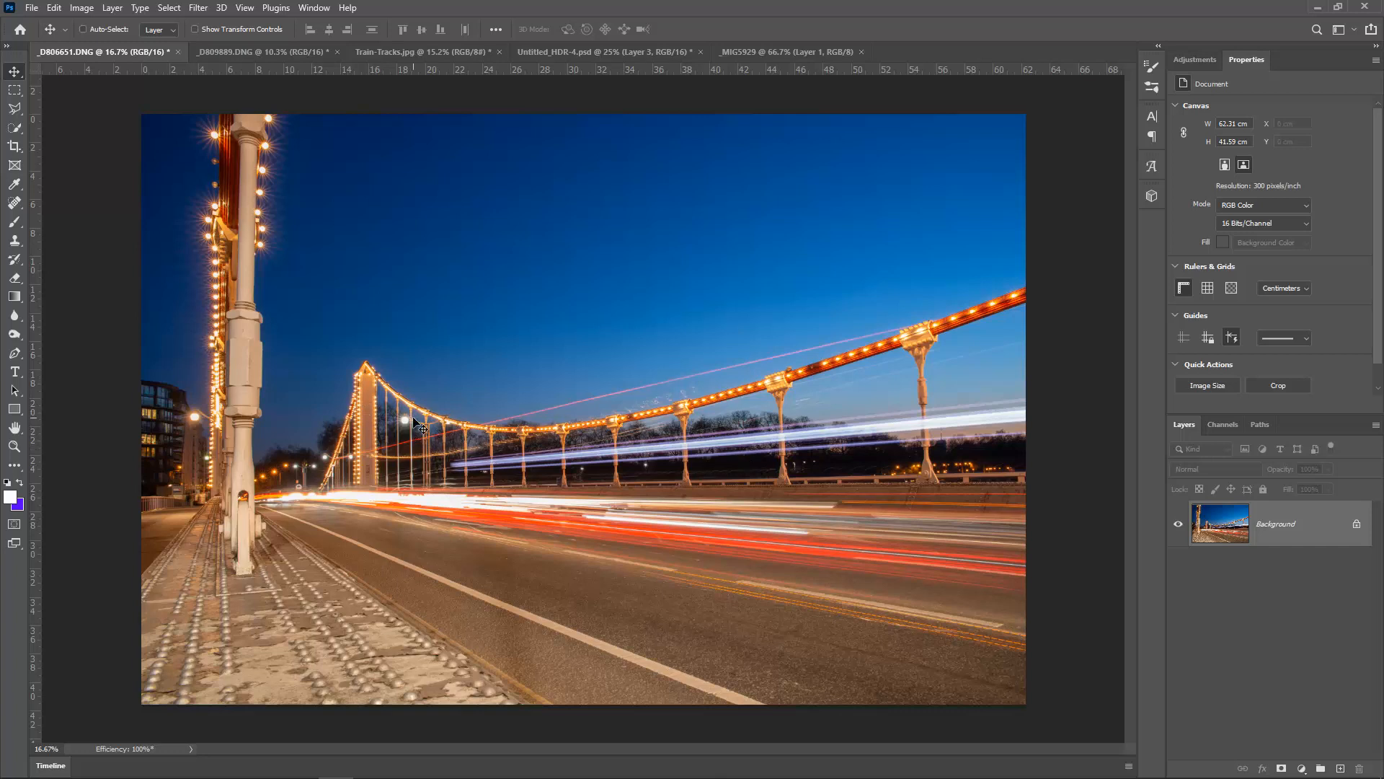
pyautogui.click(55, 8)
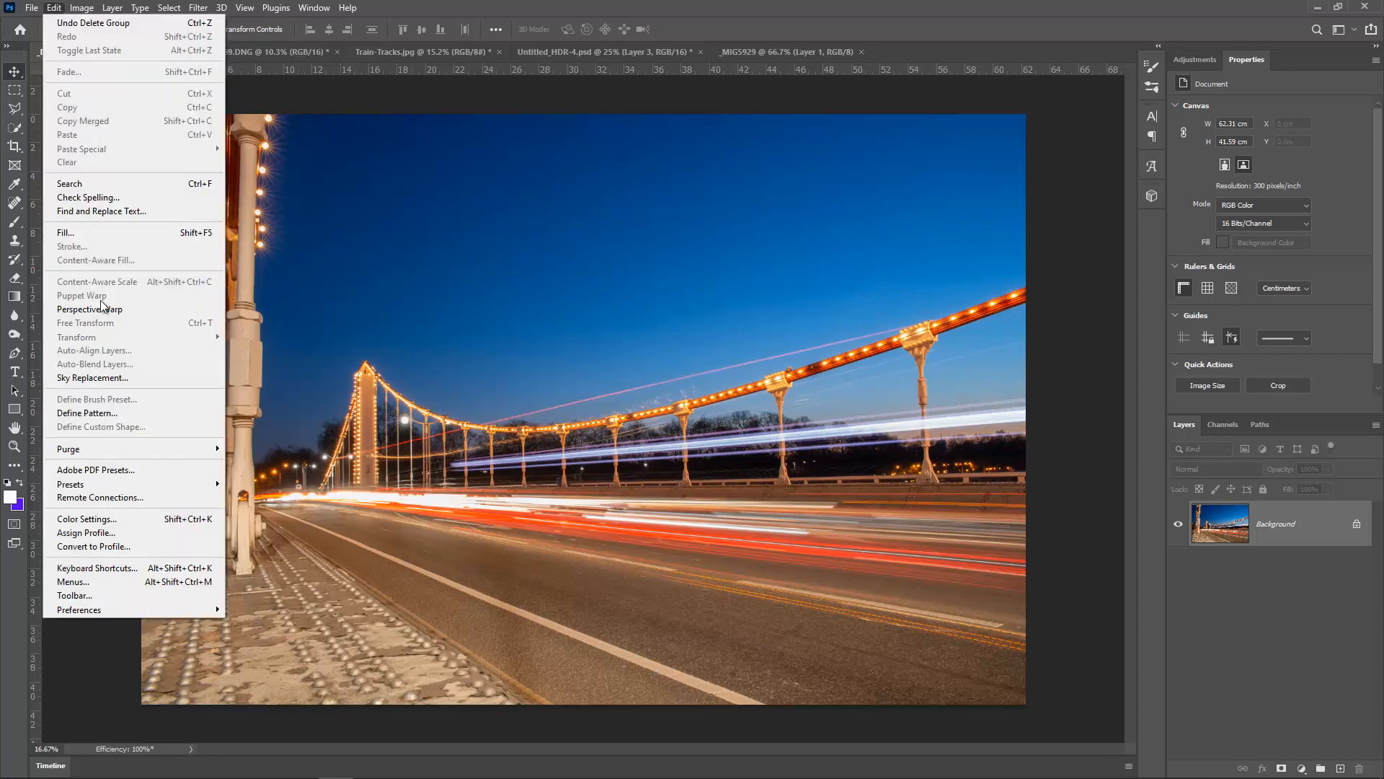
pyautogui.click(92, 377)
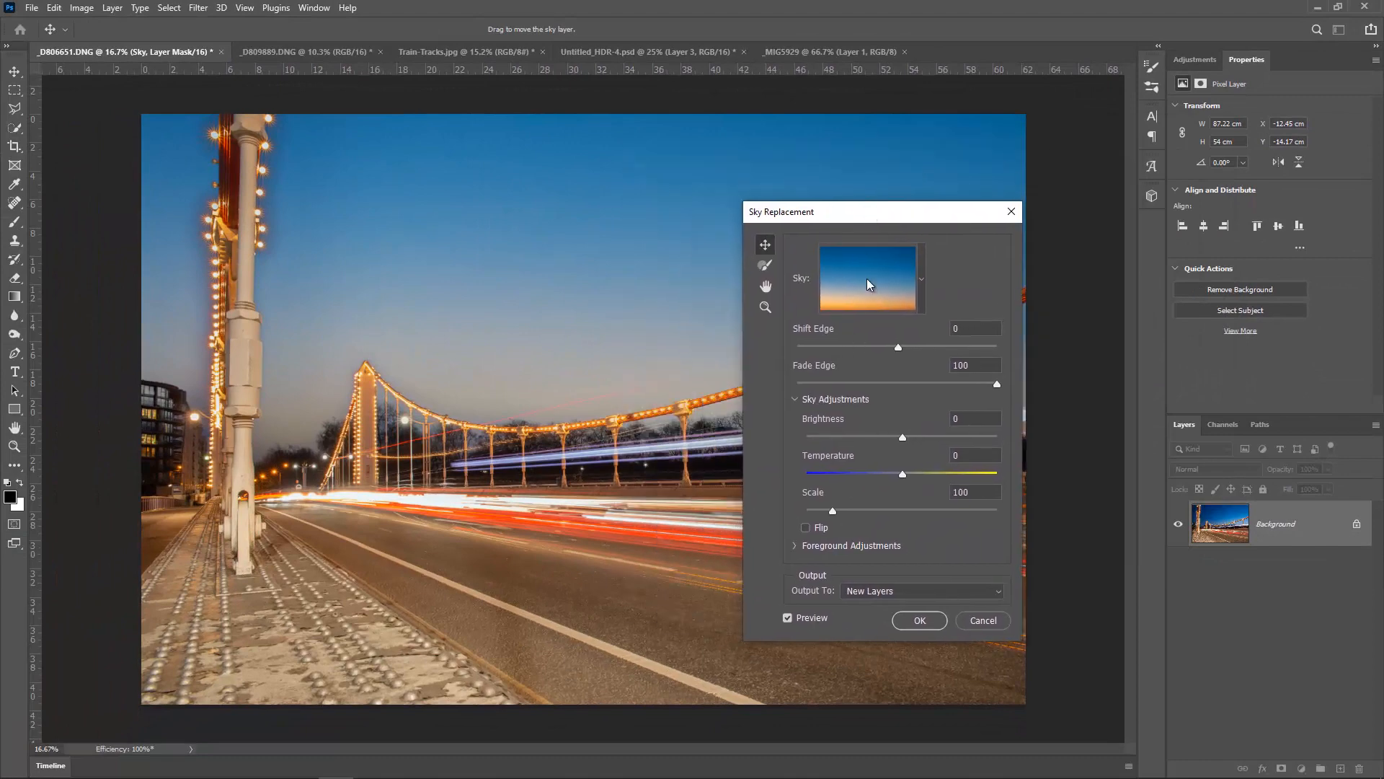
# Try the second sky preset in the Blue Skies group and move the dialog off the photo
pyautogui.click(922, 278)
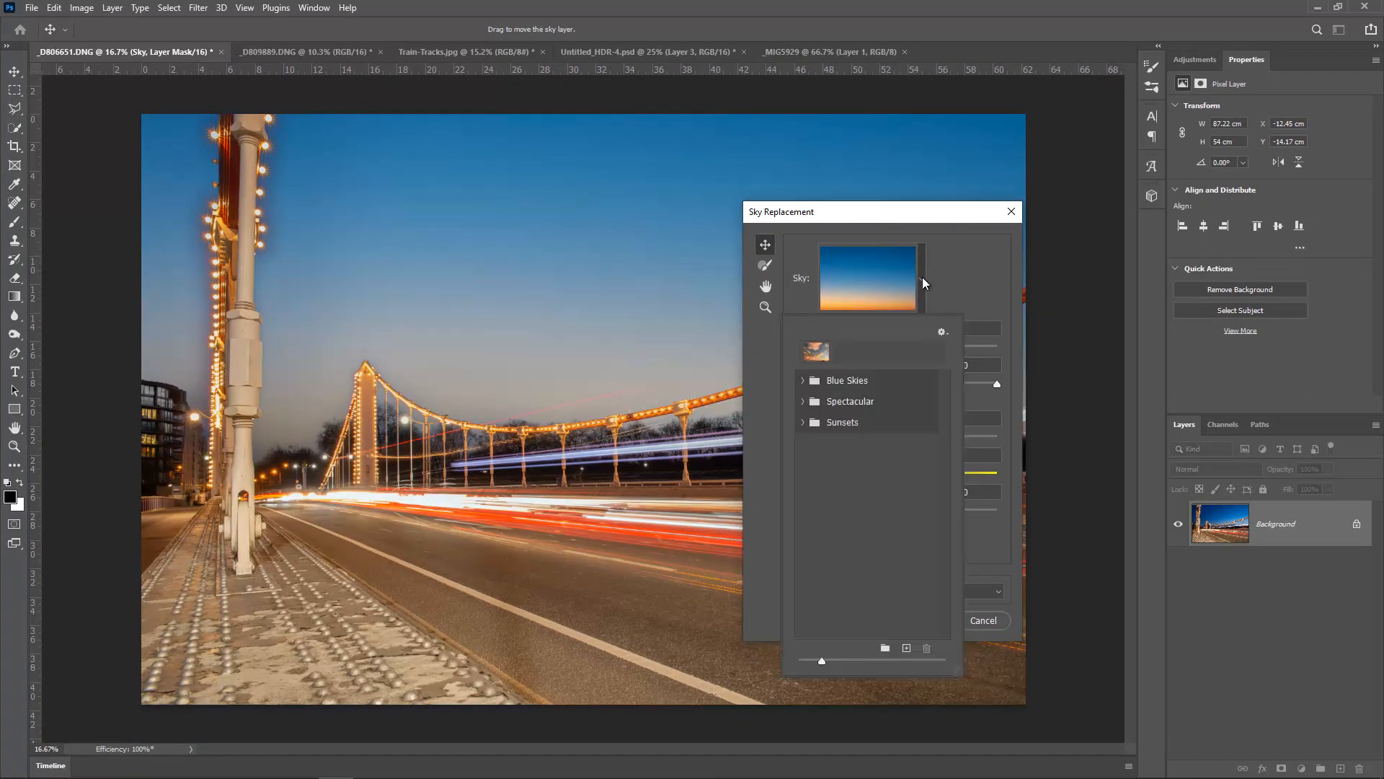
pyautogui.click(837, 380)
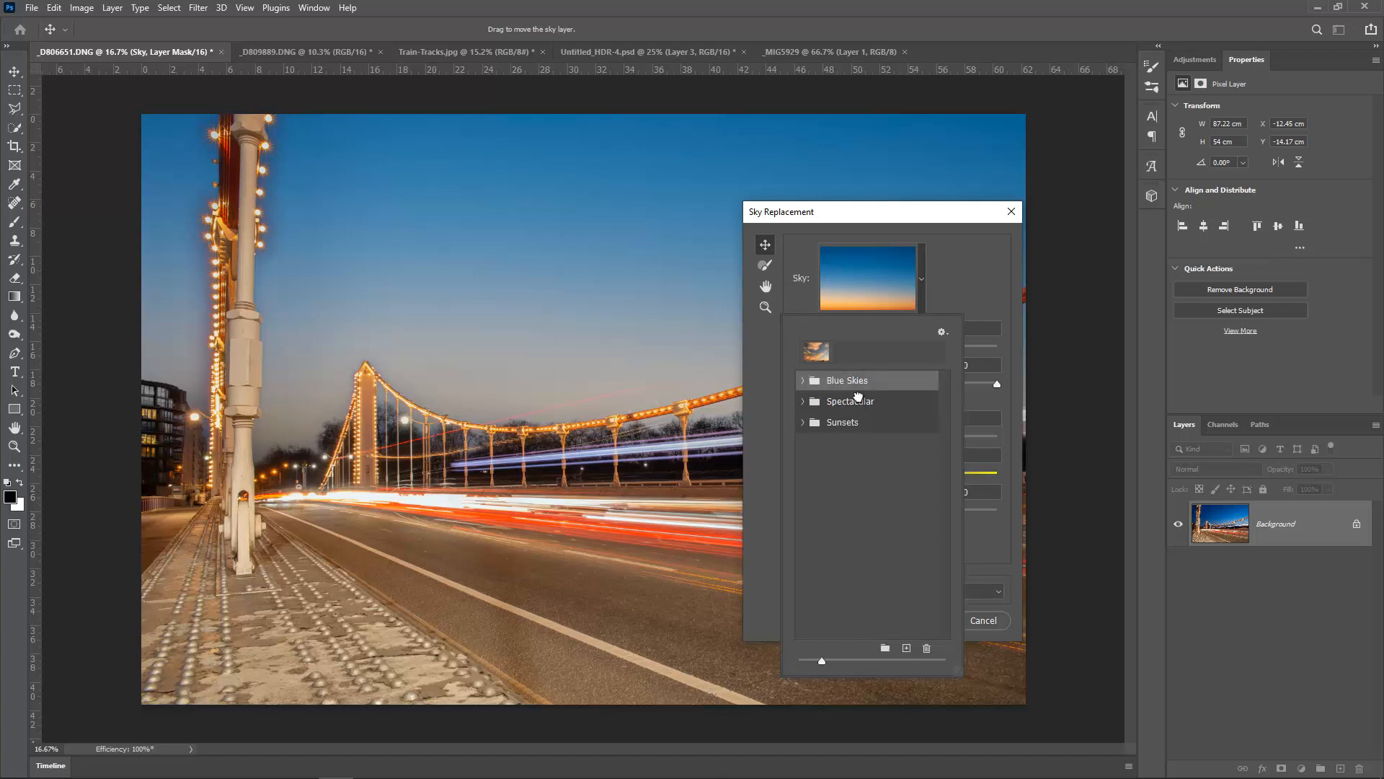
pyautogui.click(860, 402)
pyautogui.click(862, 422)
pyautogui.click(851, 382)
pyautogui.click(803, 380)
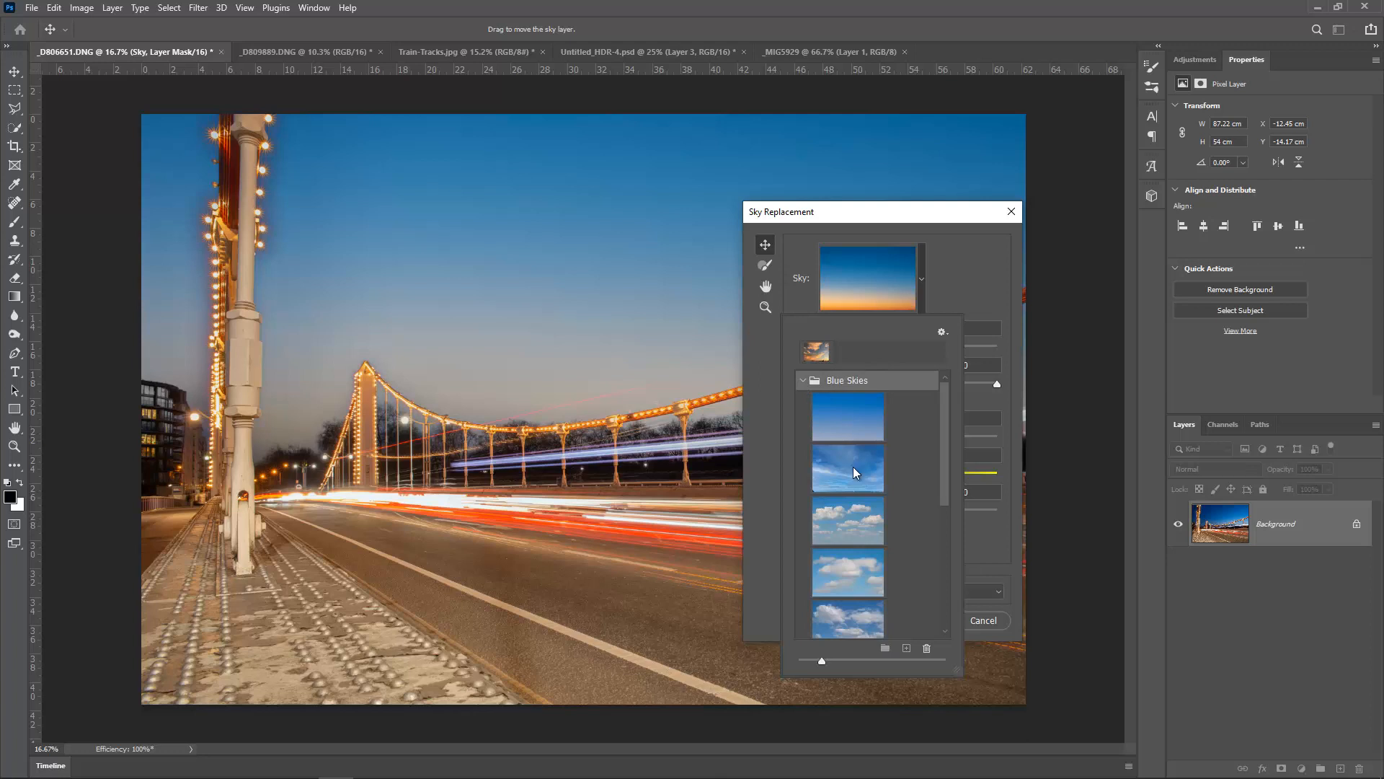
pyautogui.click(853, 469)
pyautogui.click(911, 304)
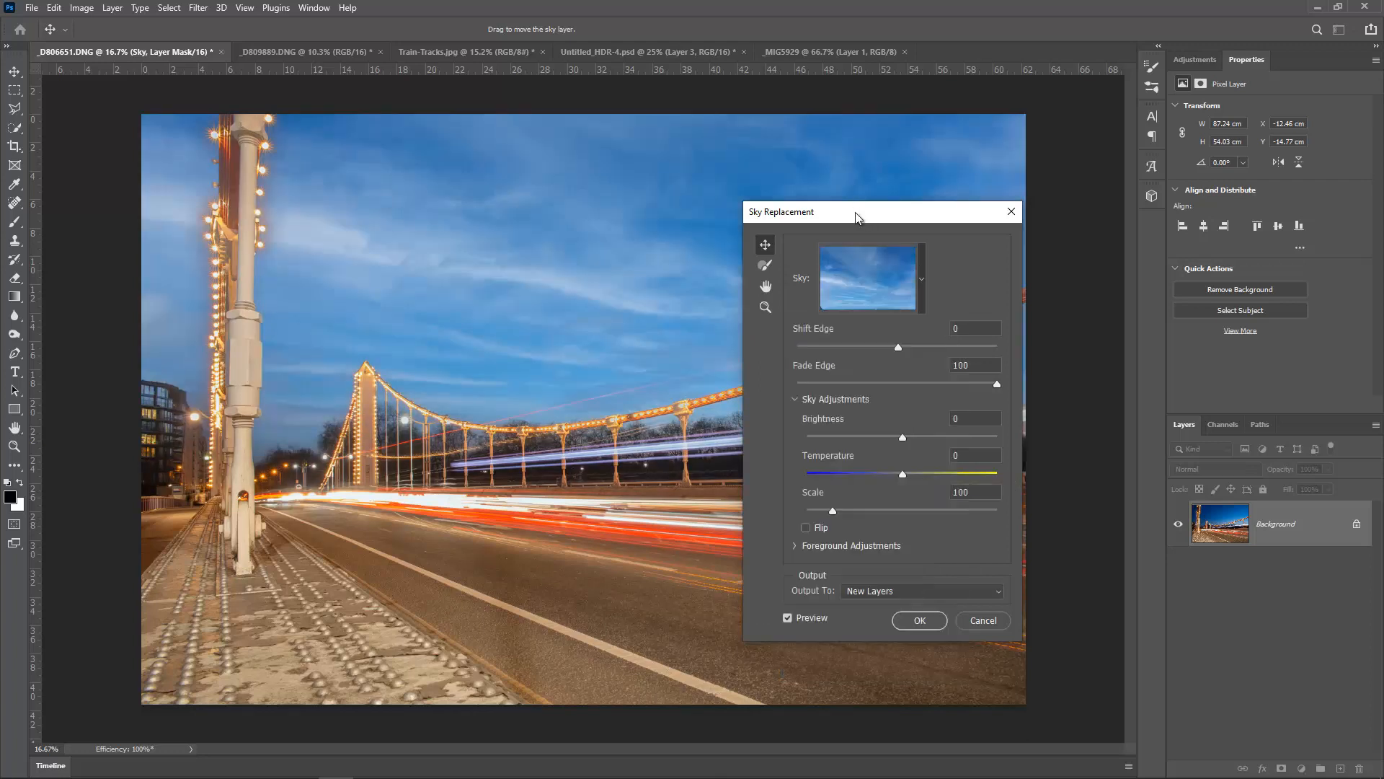
pyautogui.moveTo(856, 214); pyautogui.dragTo(1171, 171)
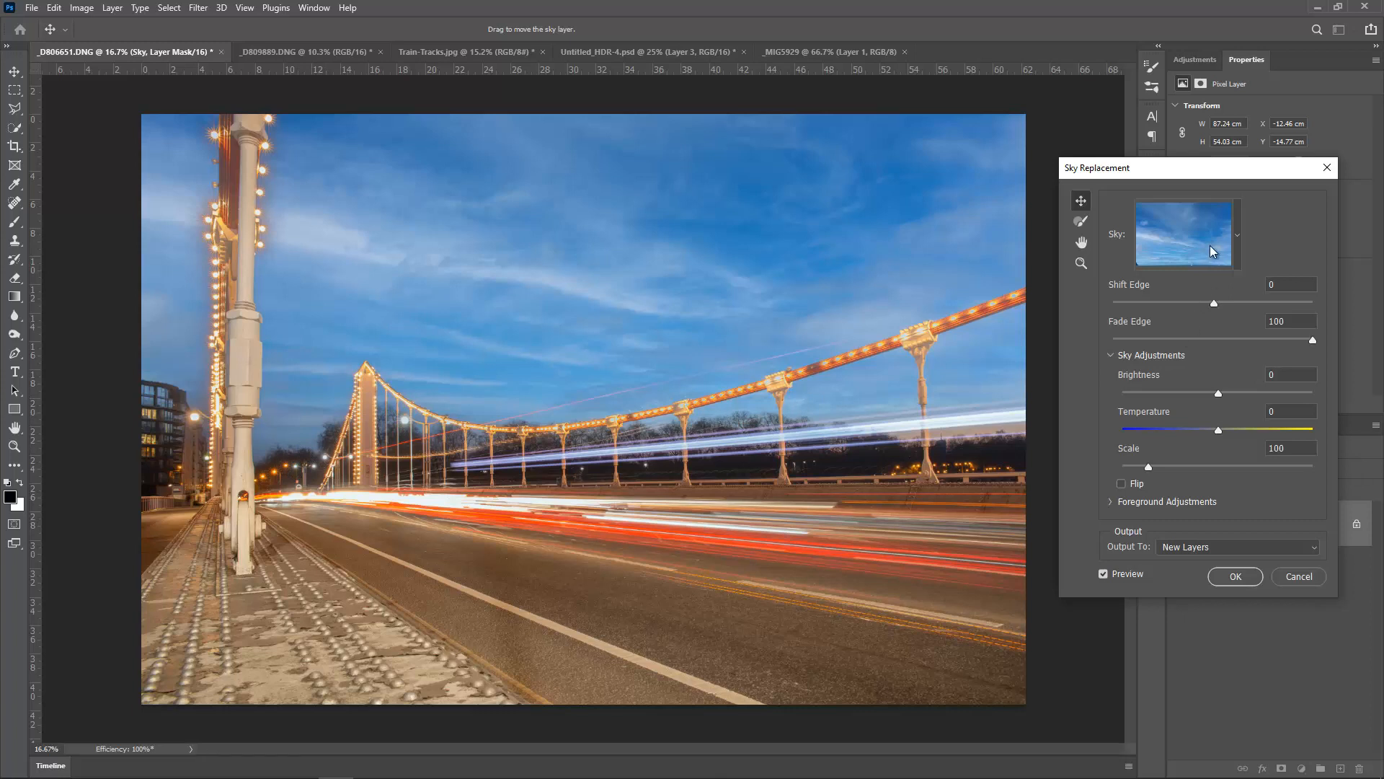
# Replace the bridge photo's sky with the third preset in the Spectacular group, the orange-pink sunset clouds
pyautogui.click(1237, 235)
pyautogui.click(1119, 337)
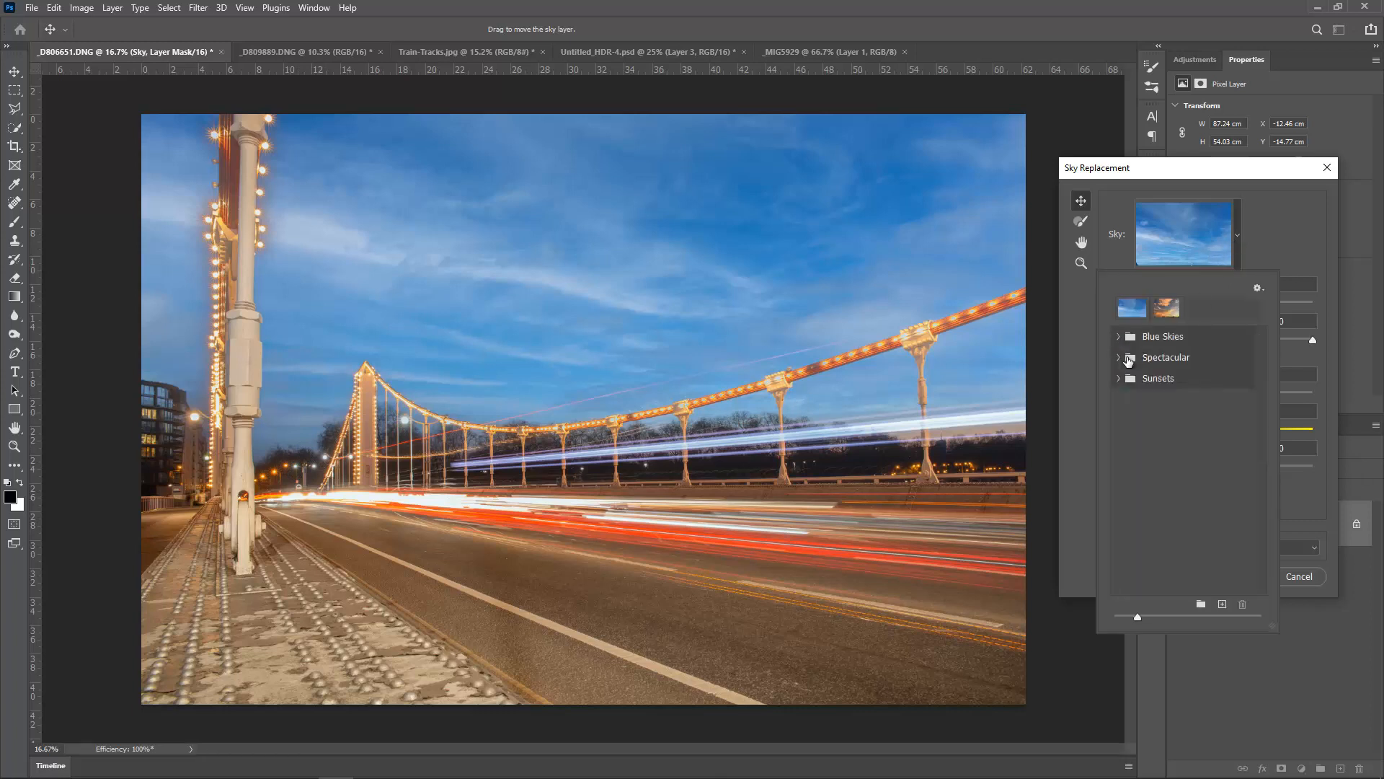
pyautogui.click(1119, 357)
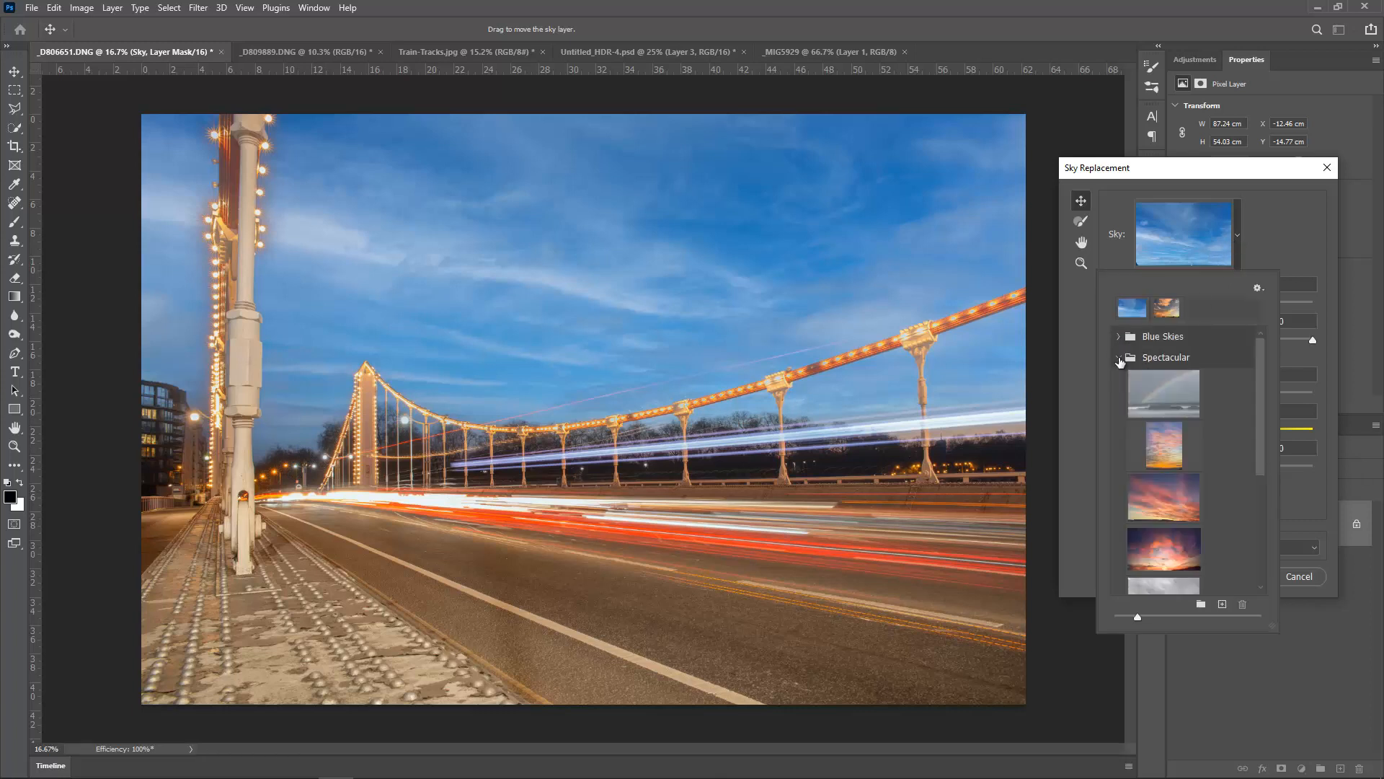
pyautogui.click(1162, 497)
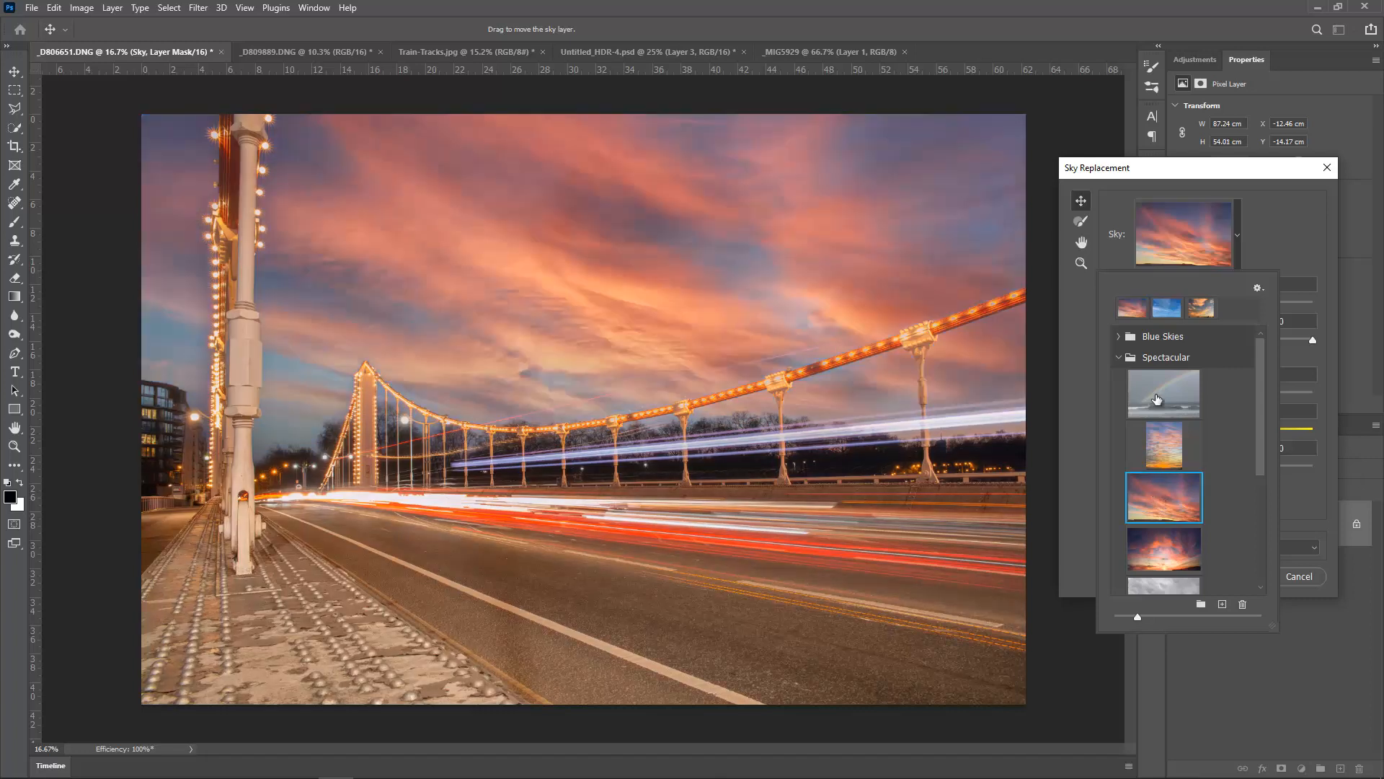
pyautogui.click(1280, 216)
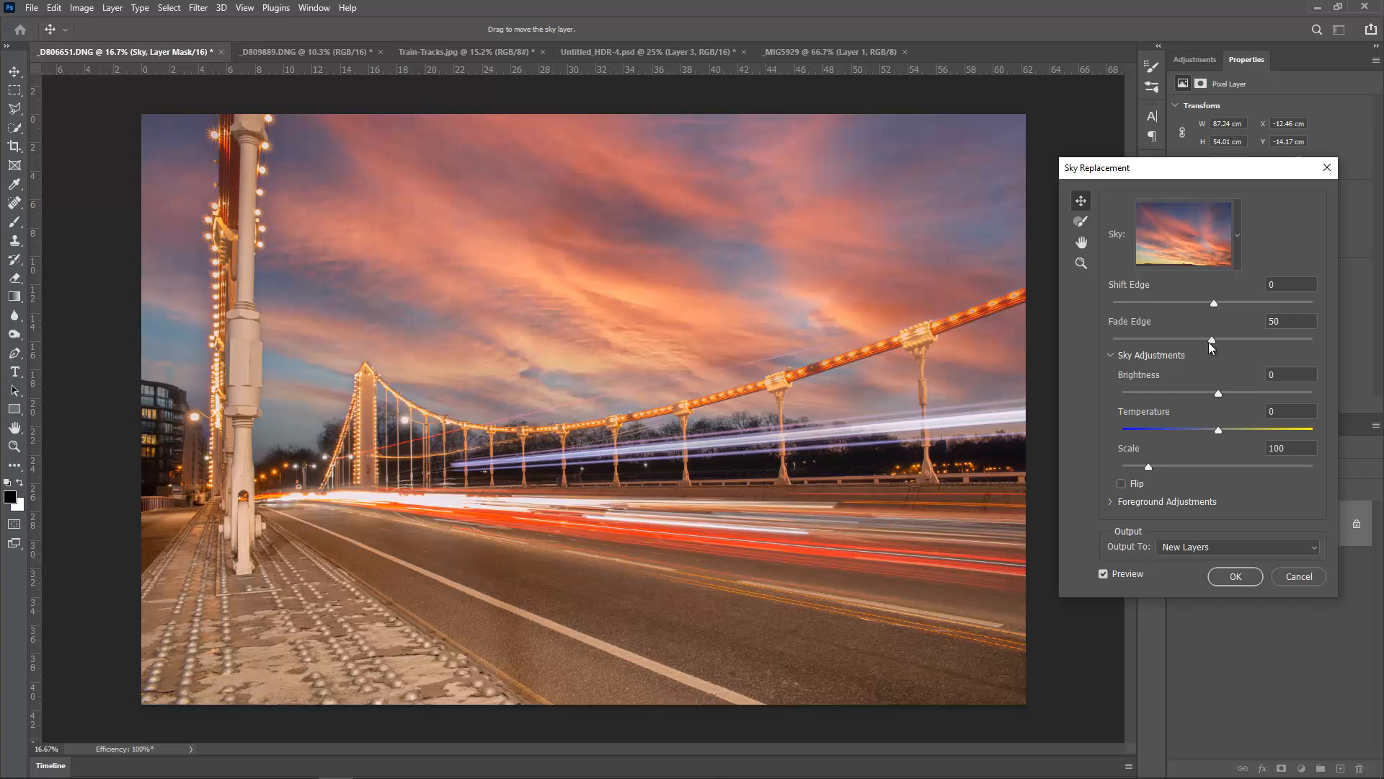
# Set the sky's Fade Edge to 72 and its Brightness to -19
pyautogui.moveTo(1210, 343); pyautogui.dragTo(1101, 353)
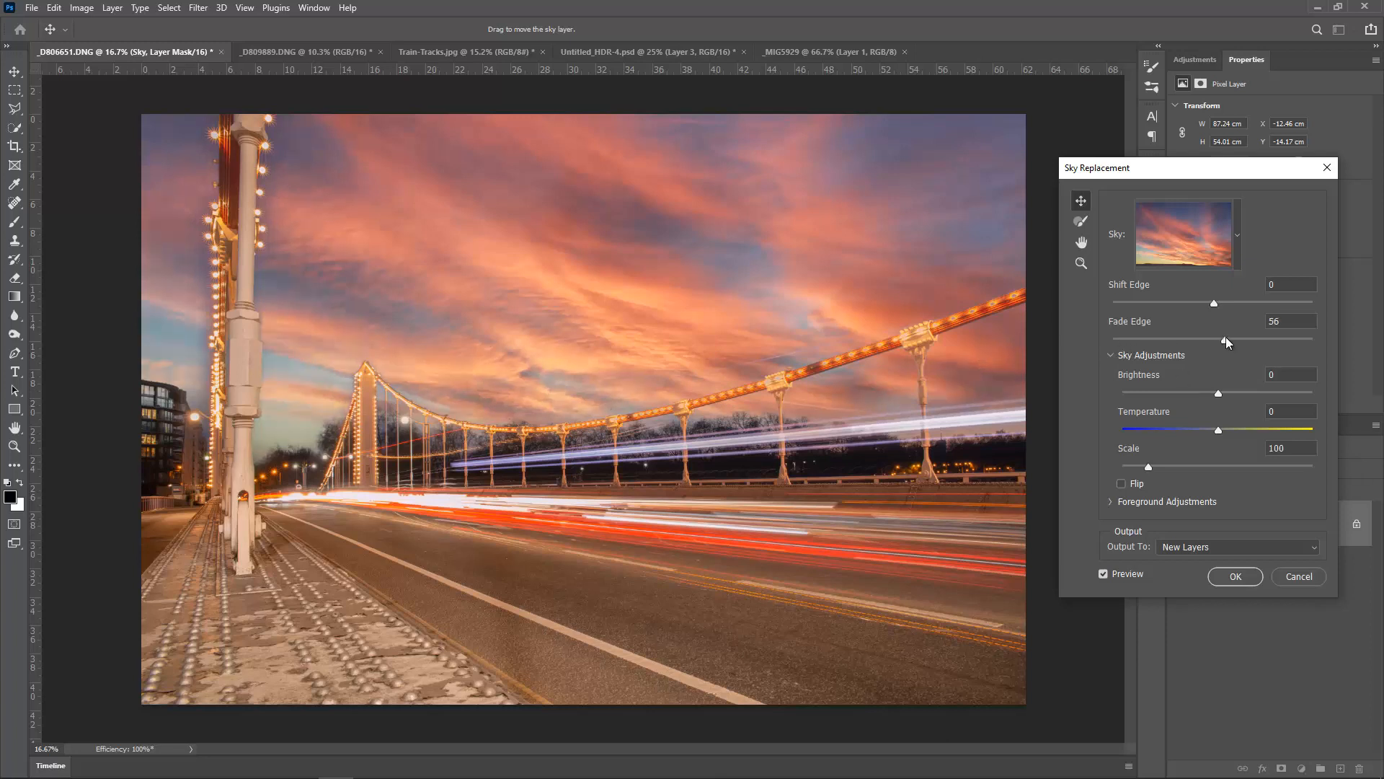
pyautogui.click(1257, 338)
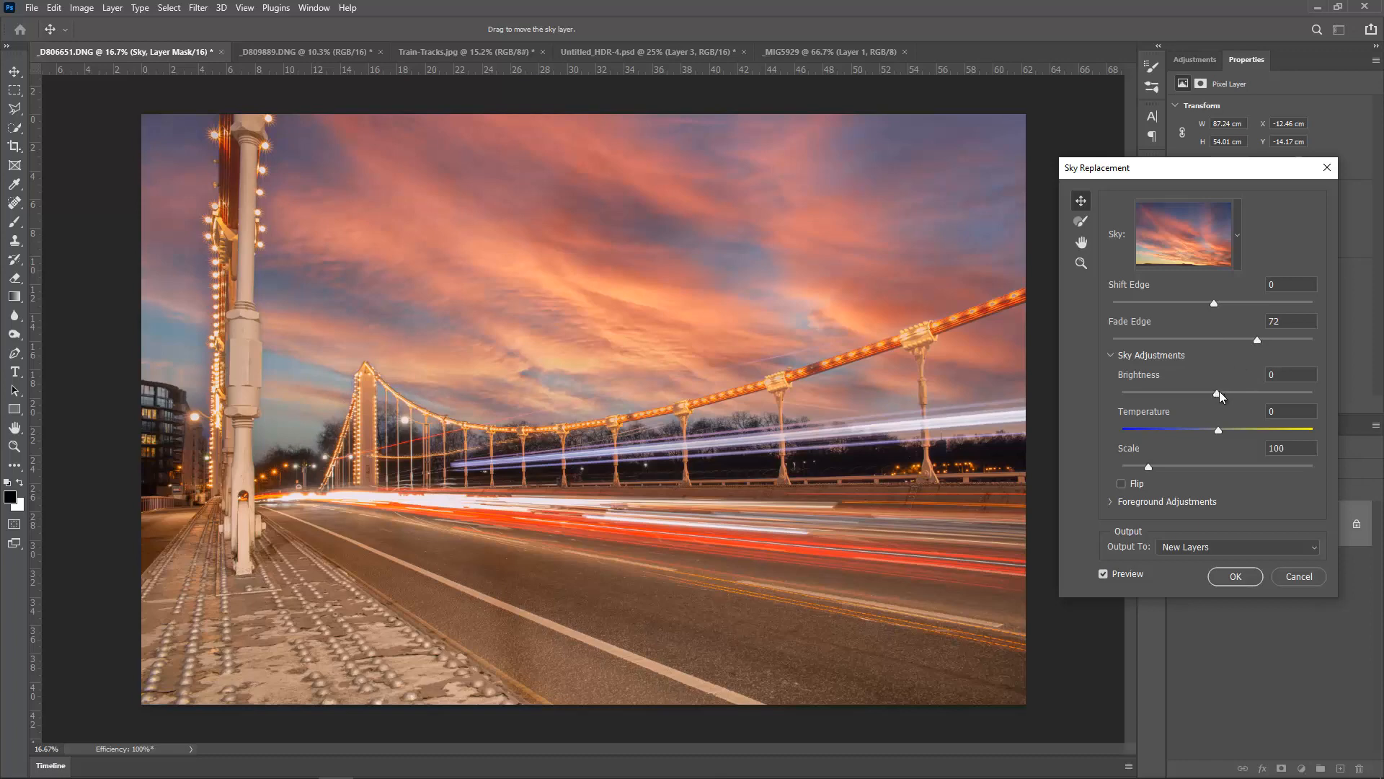
pyautogui.moveTo(1270, 393); pyautogui.dragTo(1200, 391)
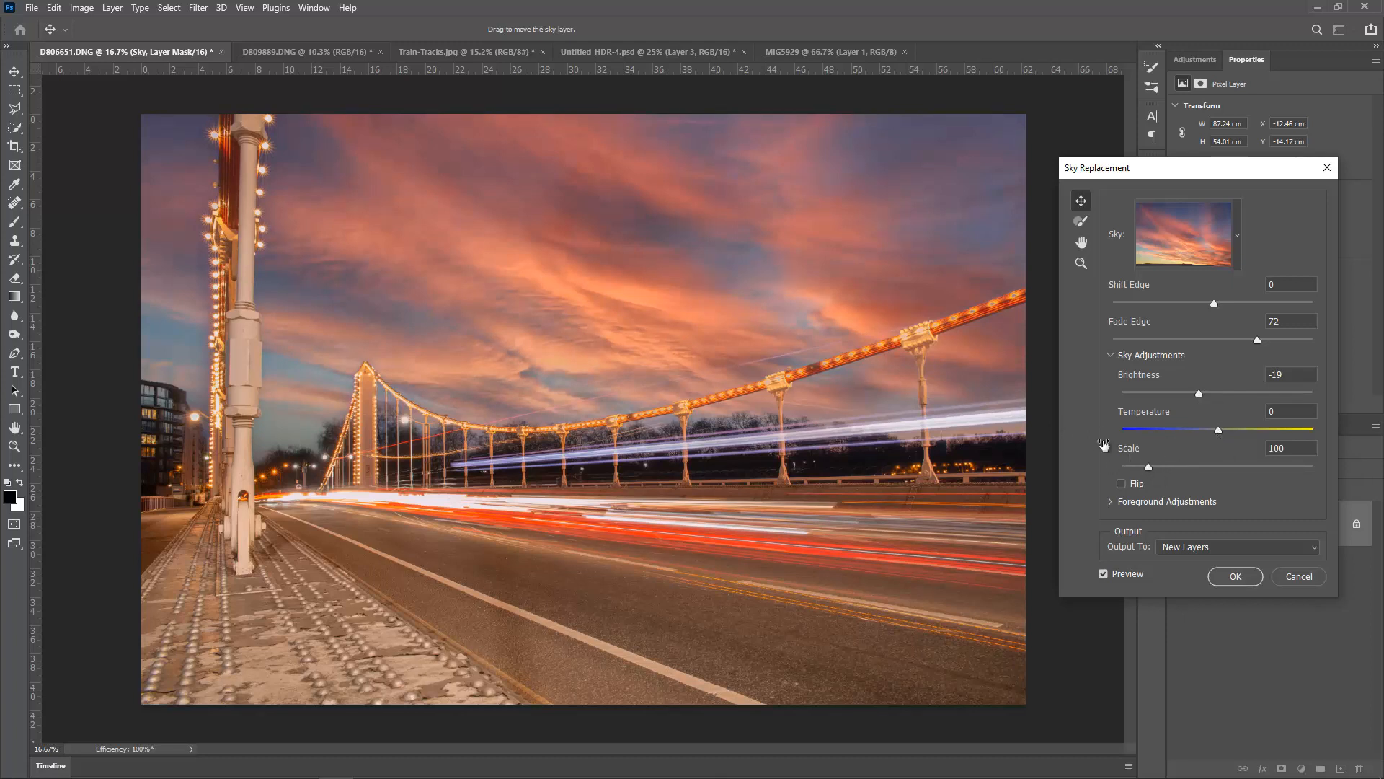
# Set the sky's Scale to 169 and reposition the clouds higher behind the bridge
pyautogui.moveTo(1159, 467); pyautogui.dragTo(1186, 467)
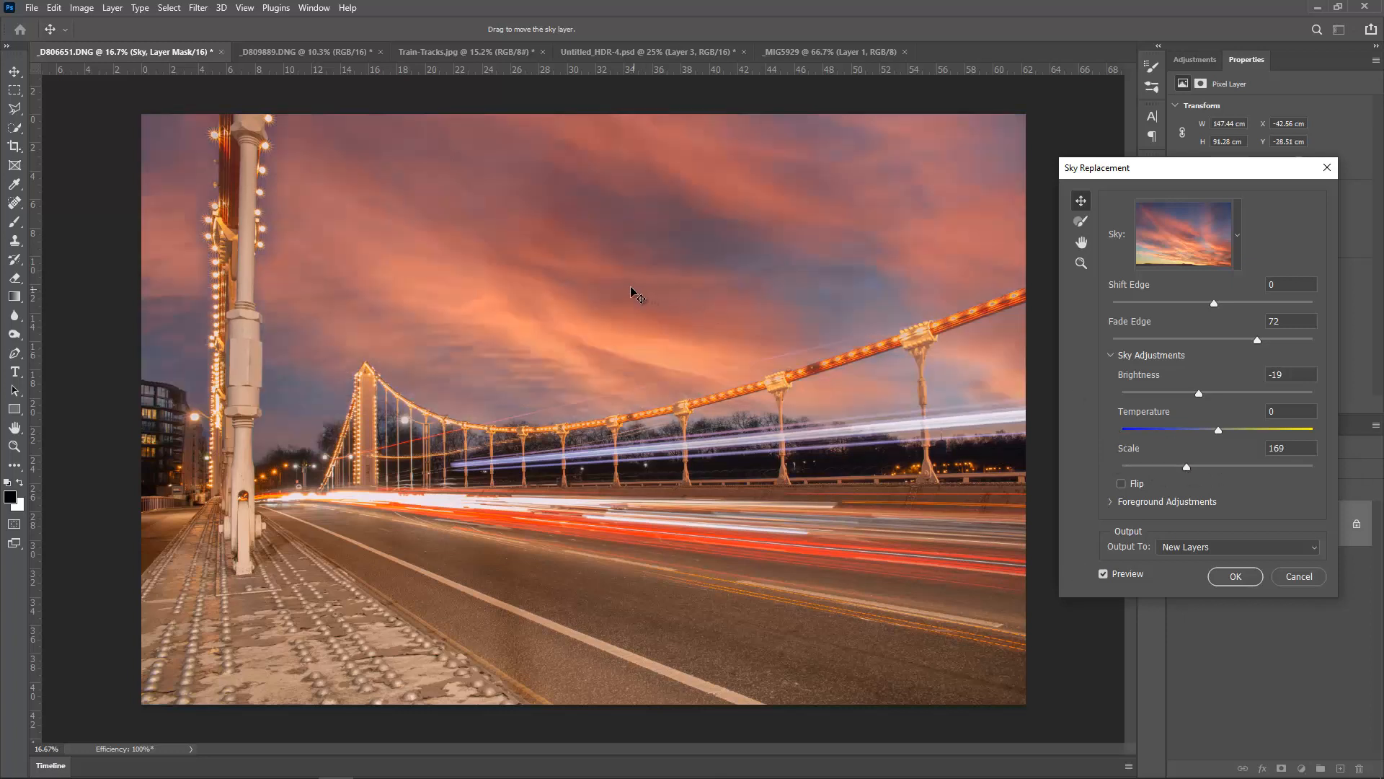
pyautogui.moveTo(555, 272); pyautogui.dragTo(581, 166)
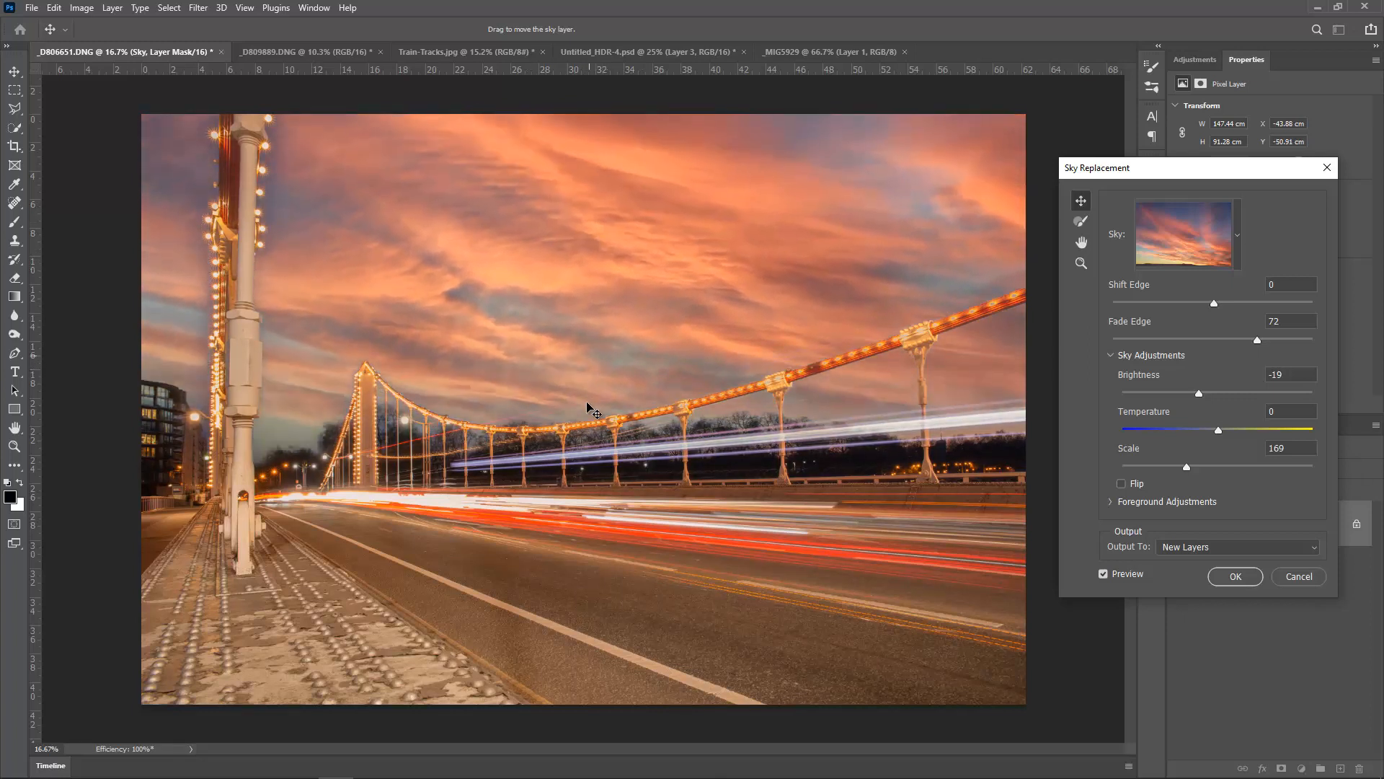
pyautogui.moveTo(590, 339); pyautogui.dragTo(609, 359)
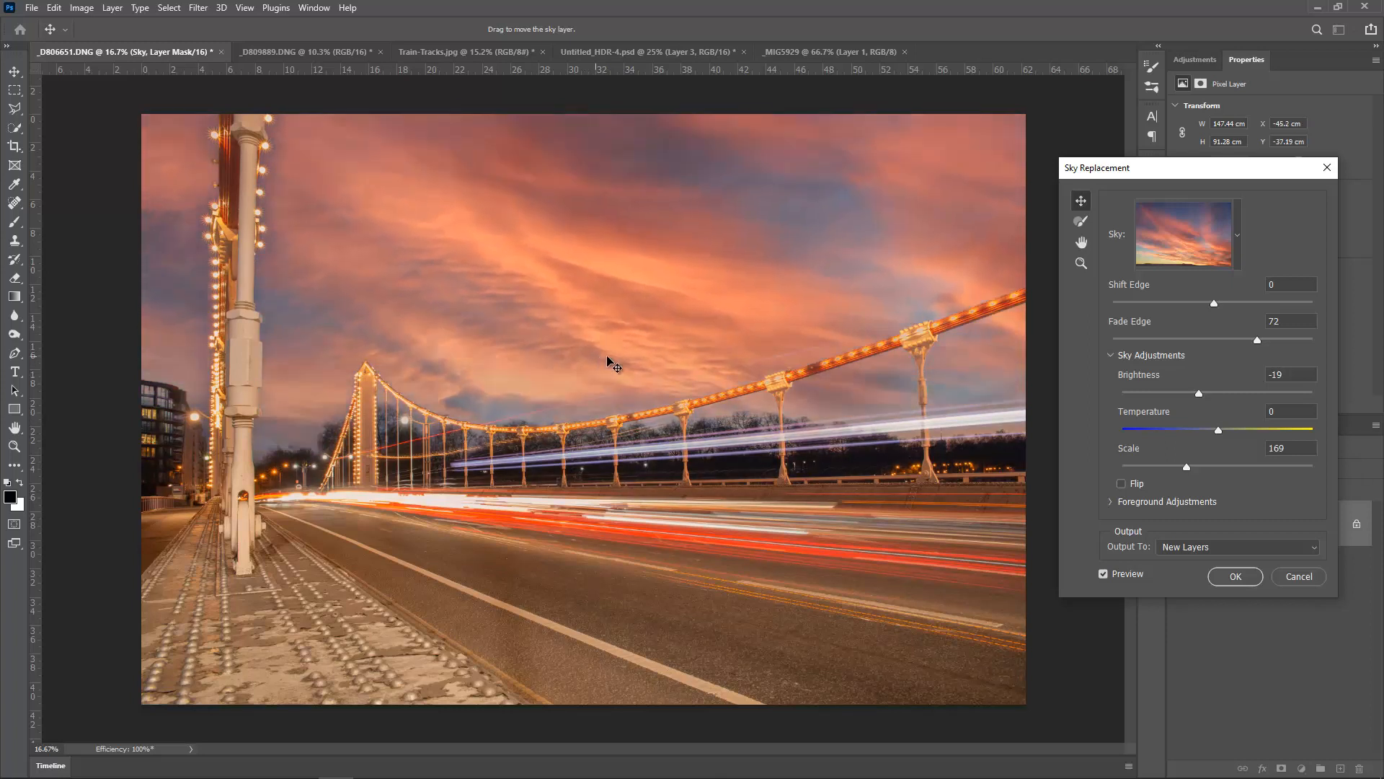
# Output the sky replacement to New Layers, then check the contents of the resulting layer group and leave it collapsed
pyautogui.click(1187, 548)
pyautogui.click(1201, 563)
pyautogui.click(1235, 577)
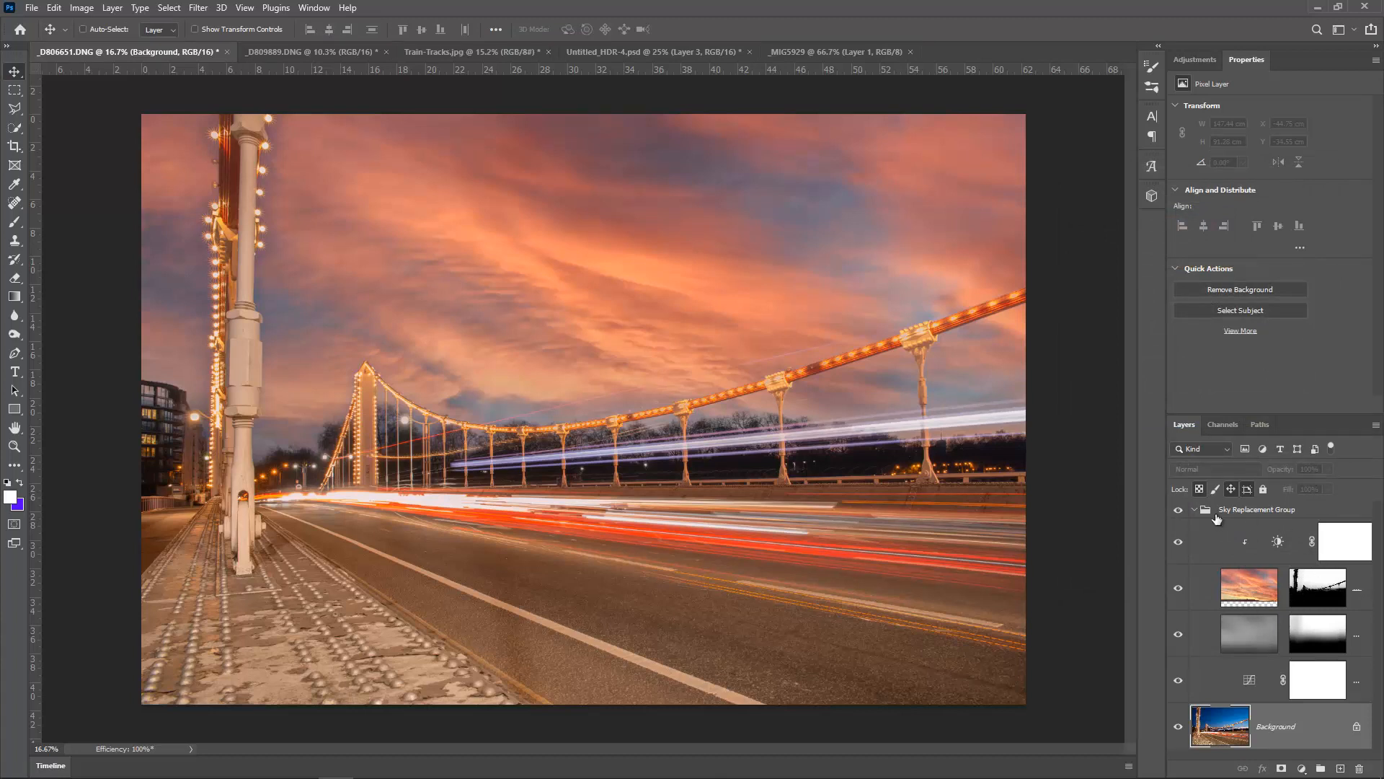
pyautogui.click(1194, 510)
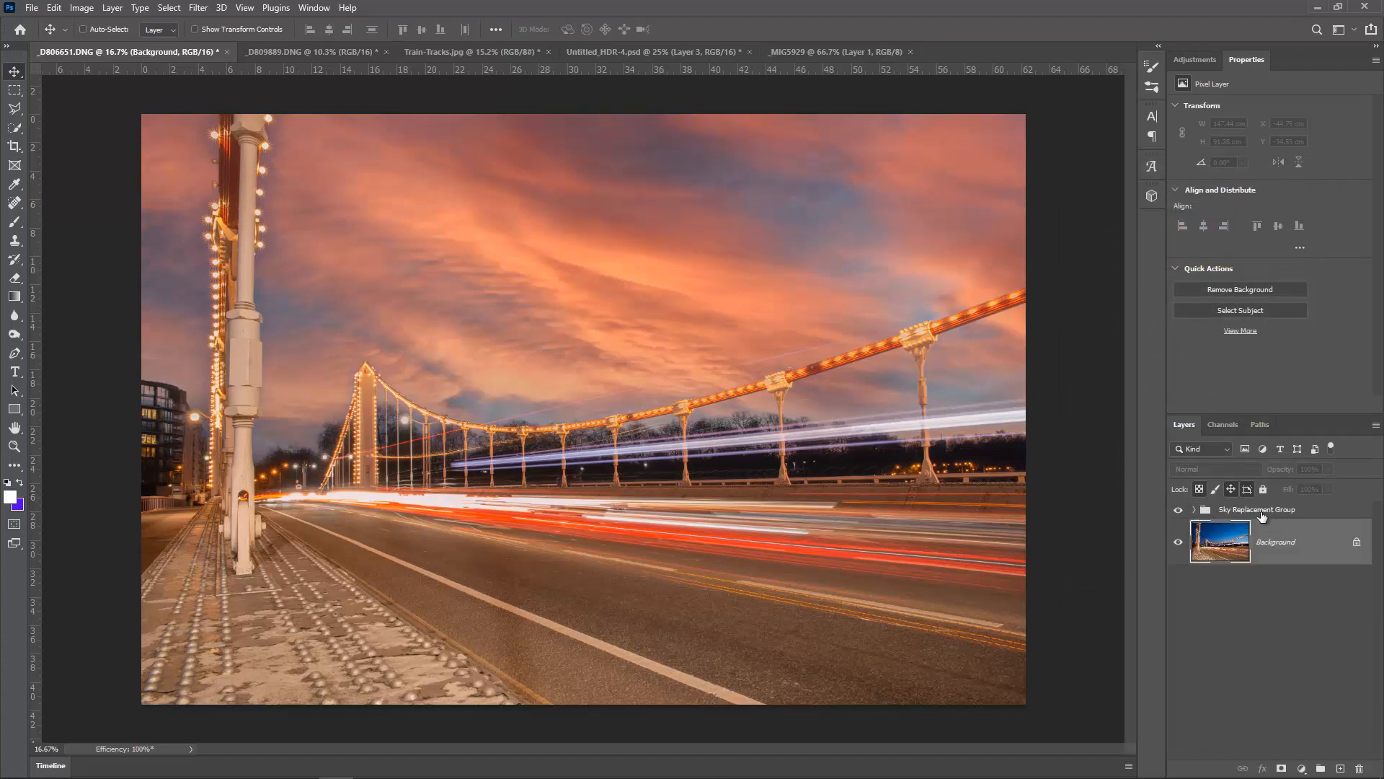
pyautogui.click(1200, 509)
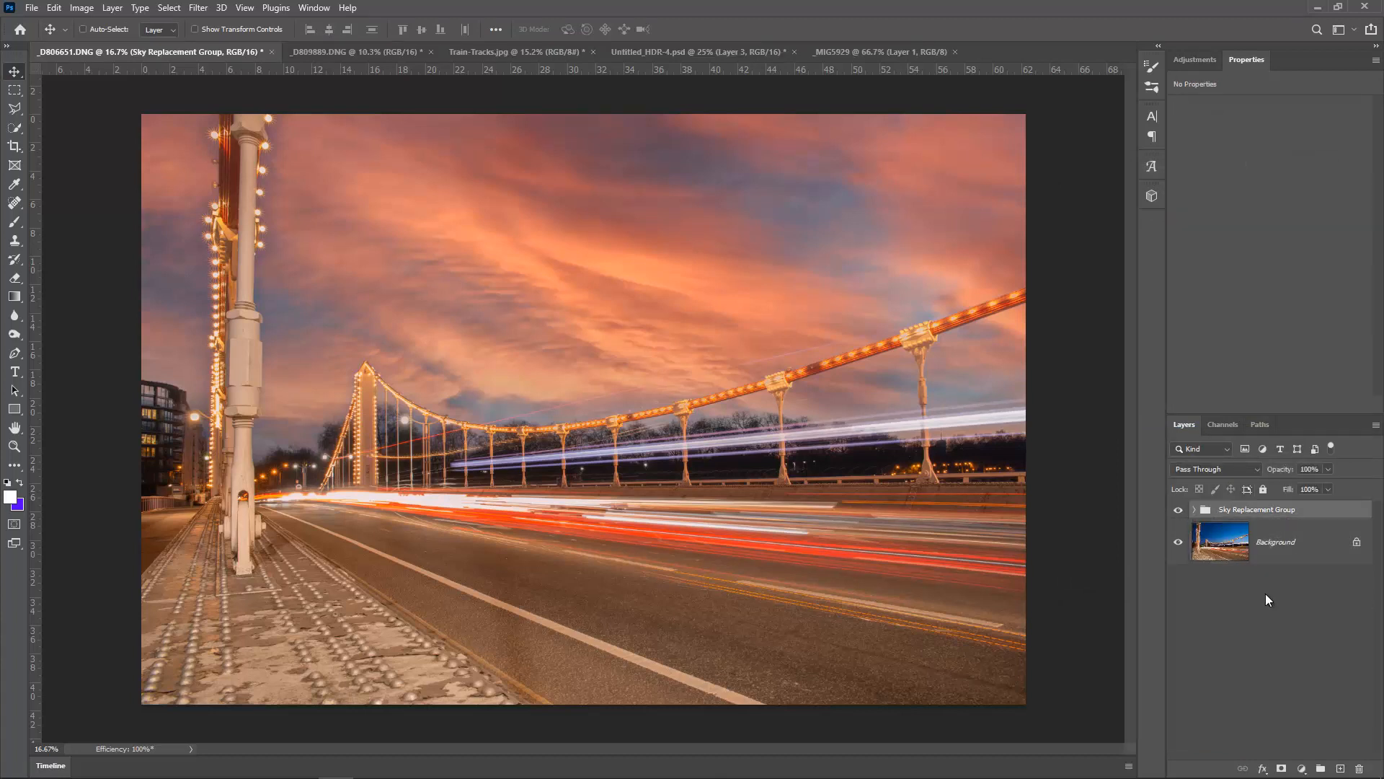
pyautogui.click(1194, 510)
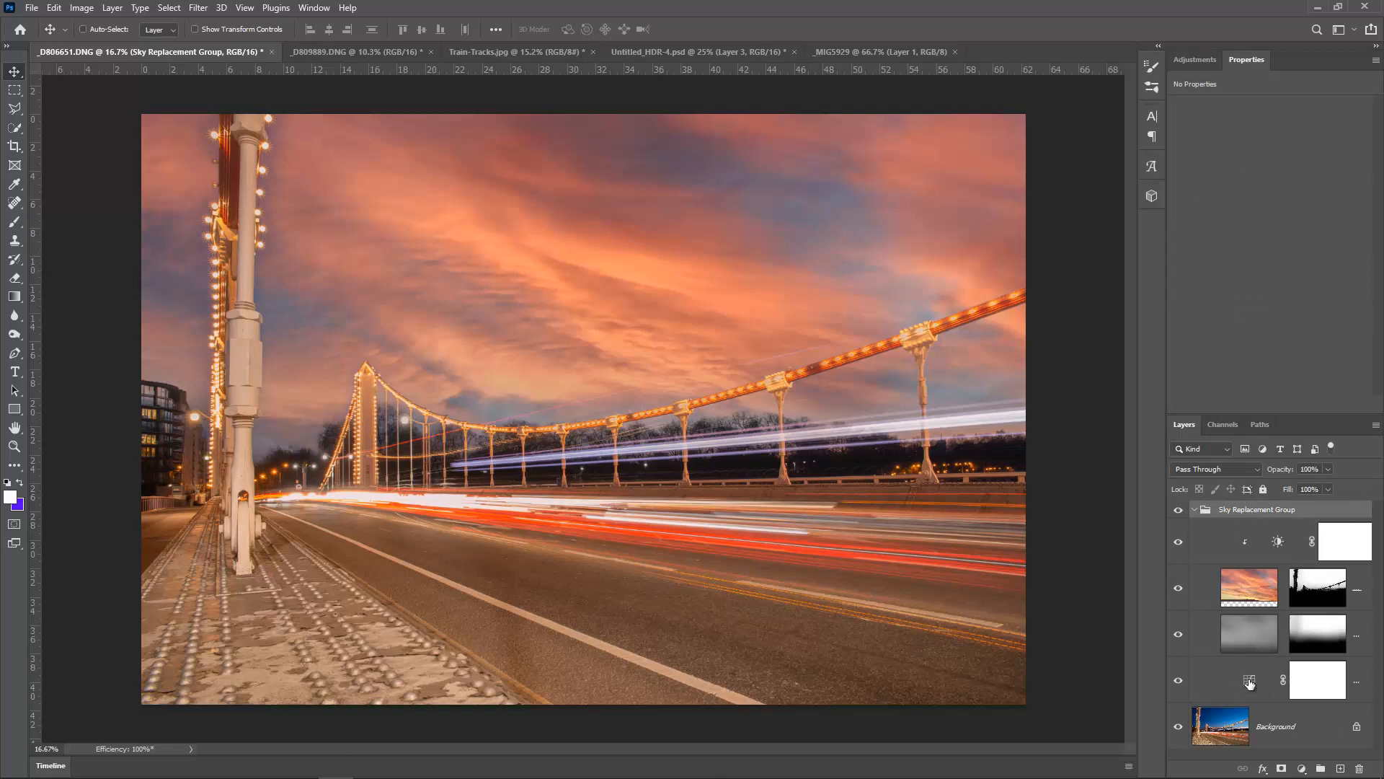
pyautogui.click(1194, 510)
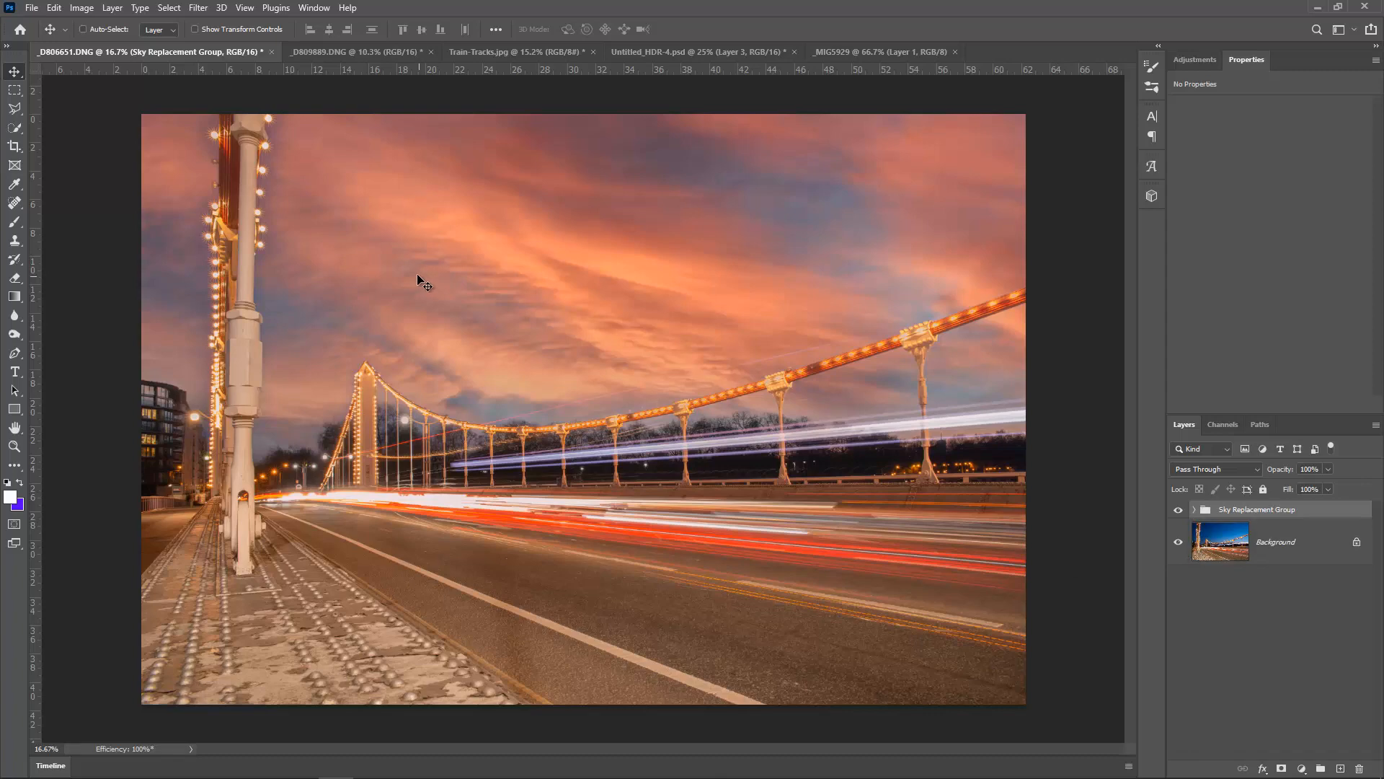
# Switch to the _D809889.DNG waterside building photo and start Sky Replacement on it
pyautogui.click(322, 51)
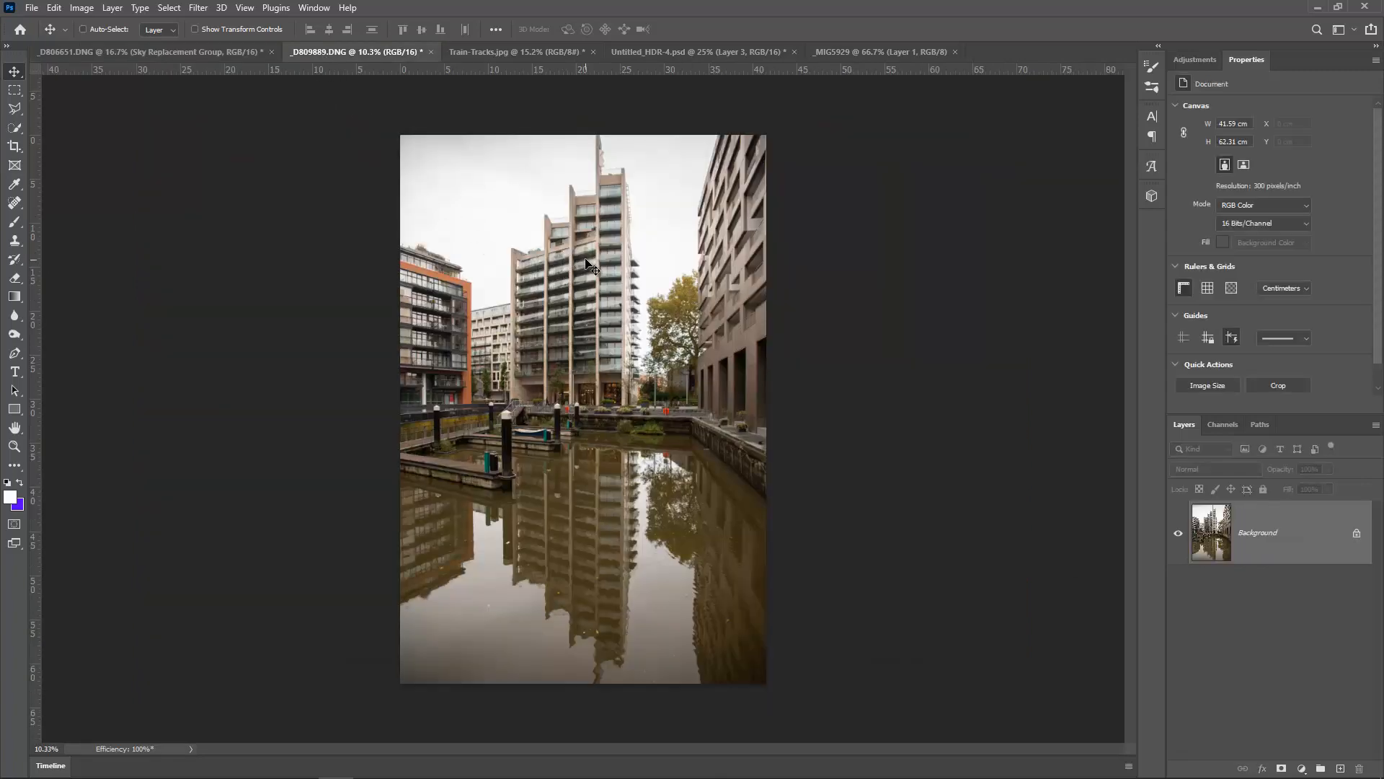
pyautogui.scroll(3, 684, 239)
pyautogui.scroll(1, 685, 240)
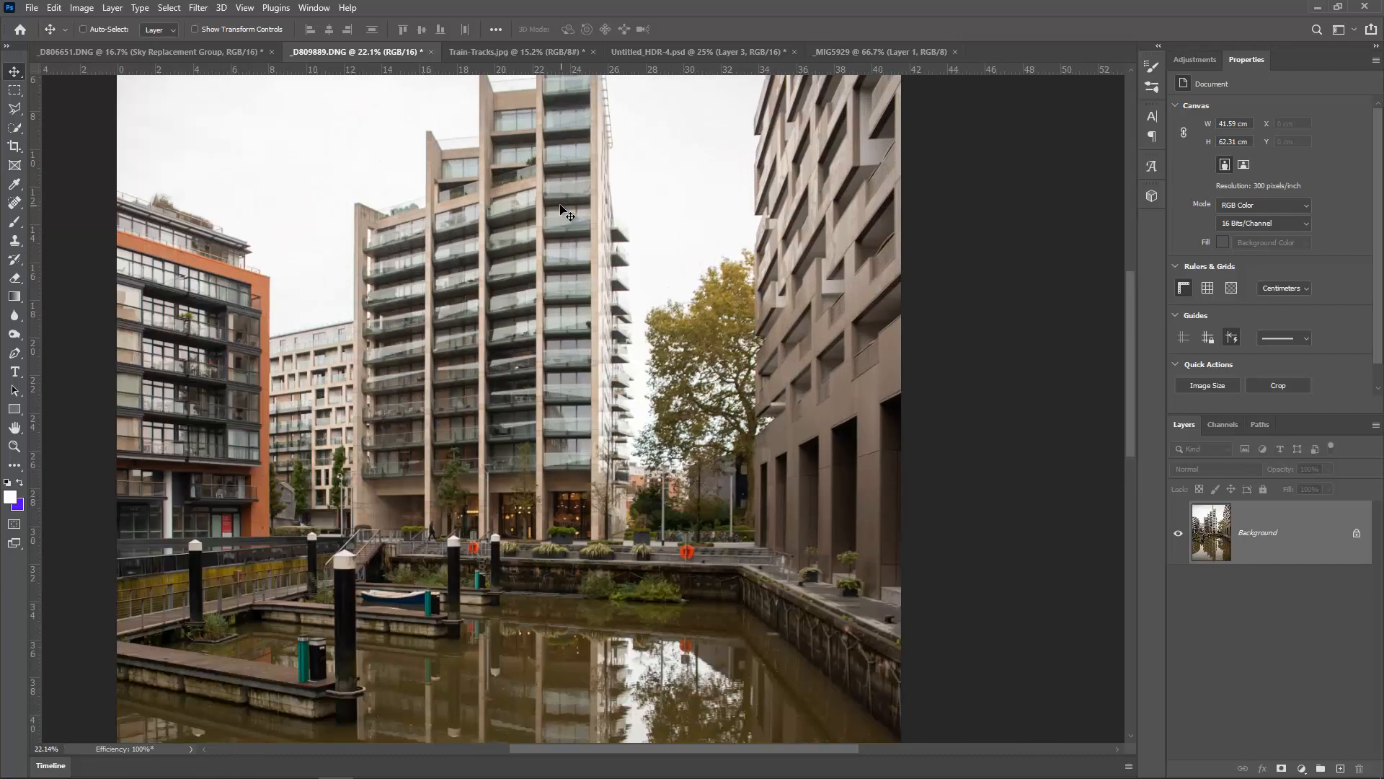
pyautogui.scroll(1, 575, 247)
pyautogui.moveTo(560, 272); pyautogui.dragTo(545, 400)
pyautogui.scroll(1, 647, 530)
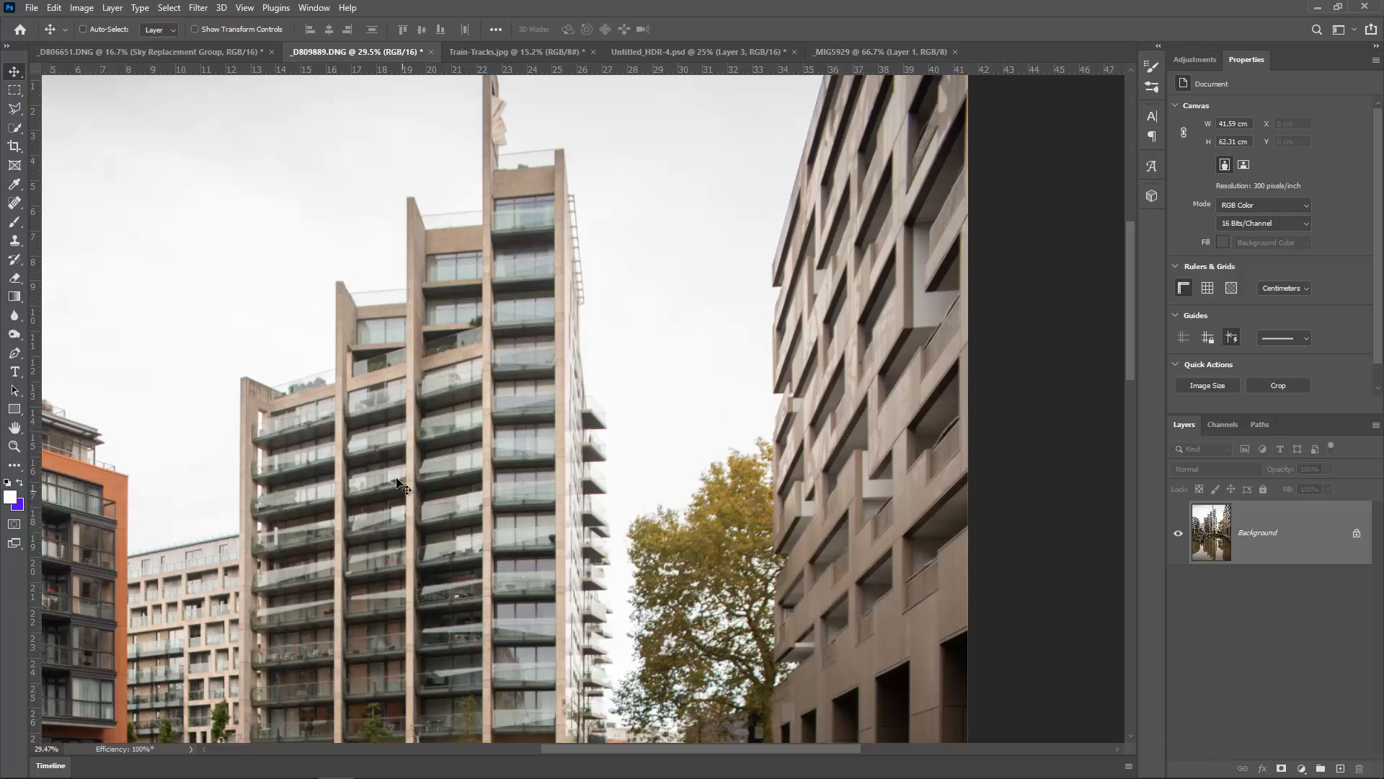
pyautogui.scroll(-3, 408, 483)
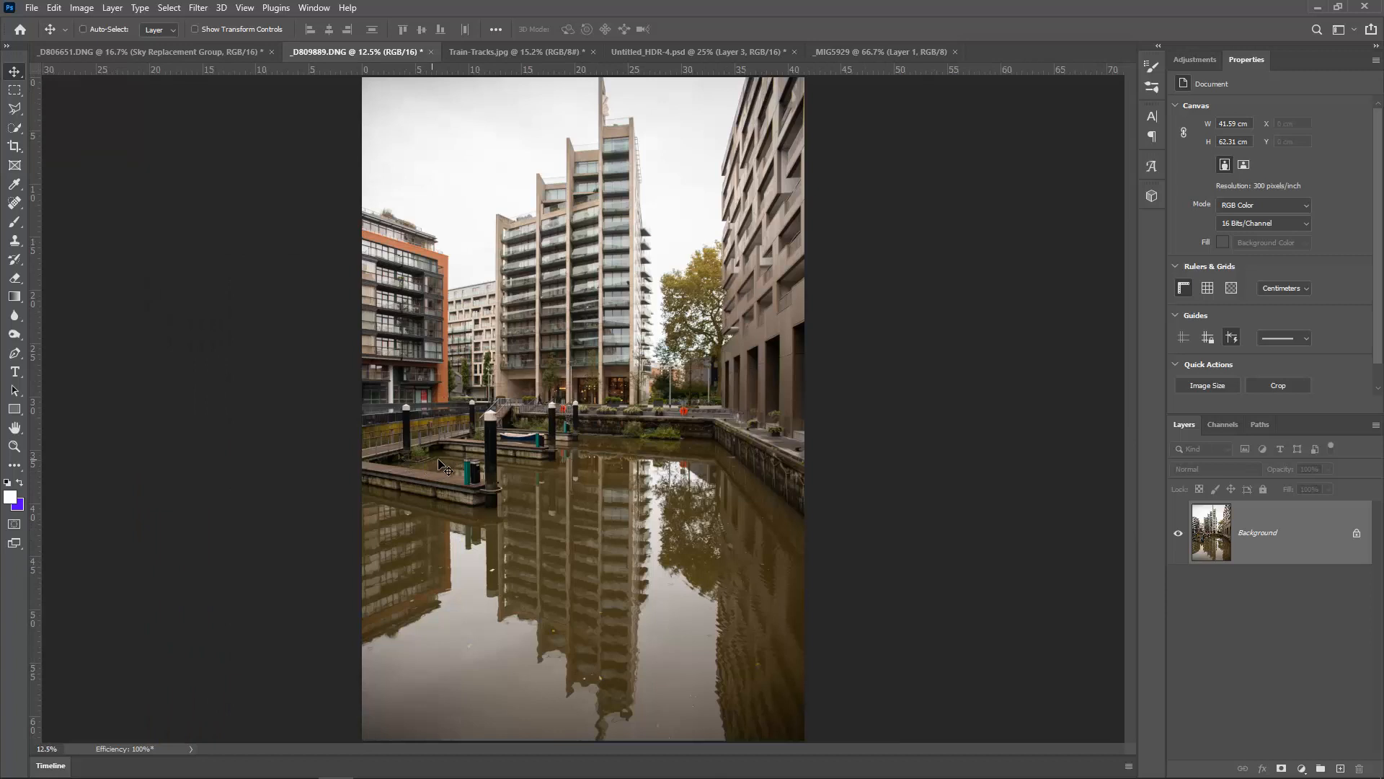
pyautogui.click(53, 8)
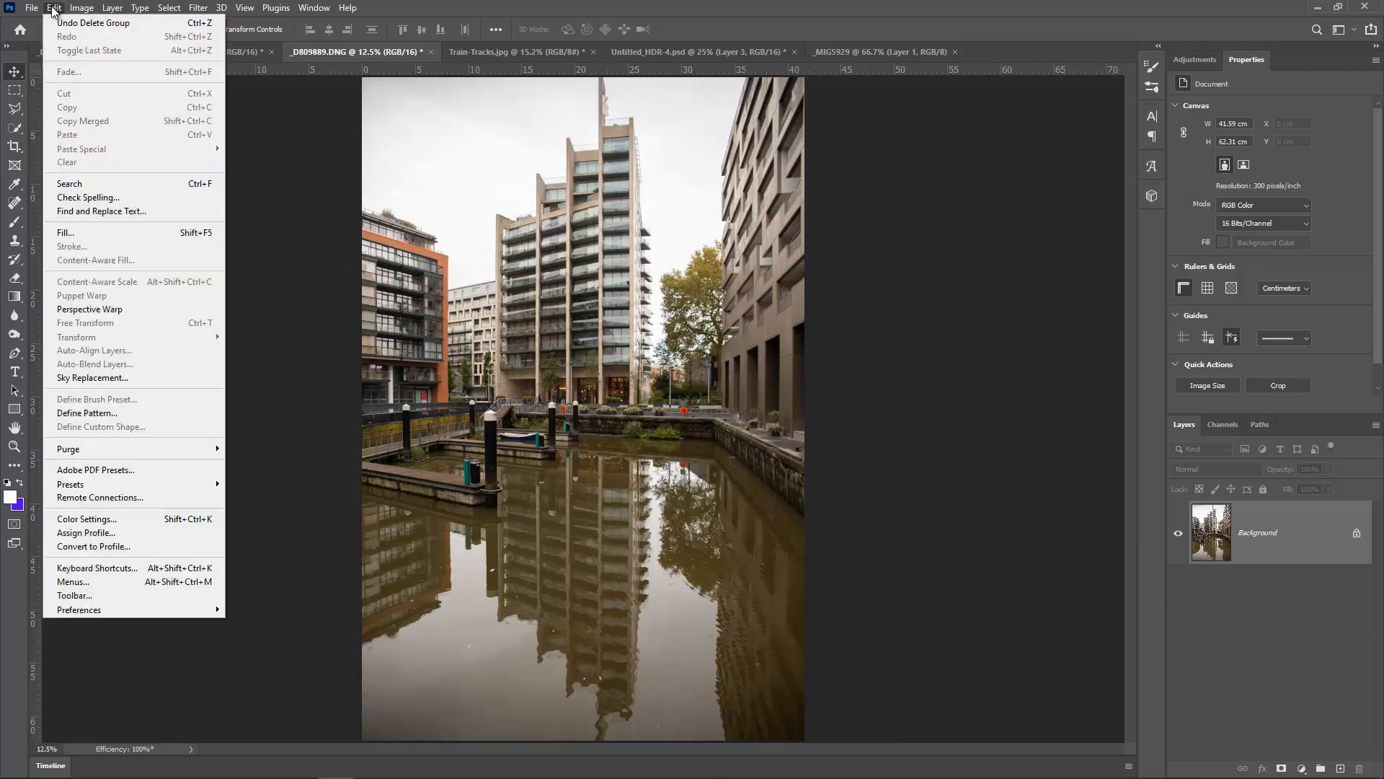
pyautogui.click(98, 381)
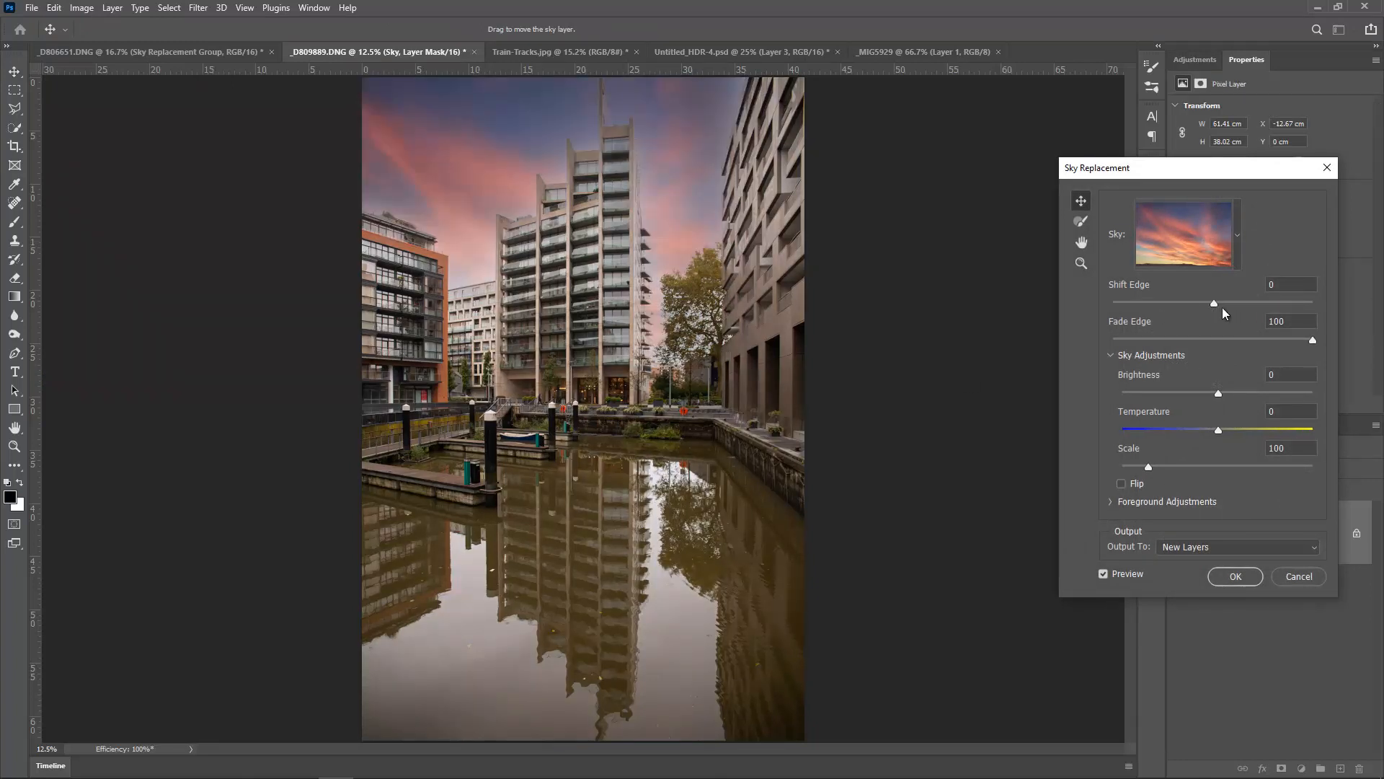
# Examine the sky's blending along the tower's balconies, the tree and the rooftops
pyautogui.scroll(3, 685, 284)
pyautogui.scroll(5, 686, 285)
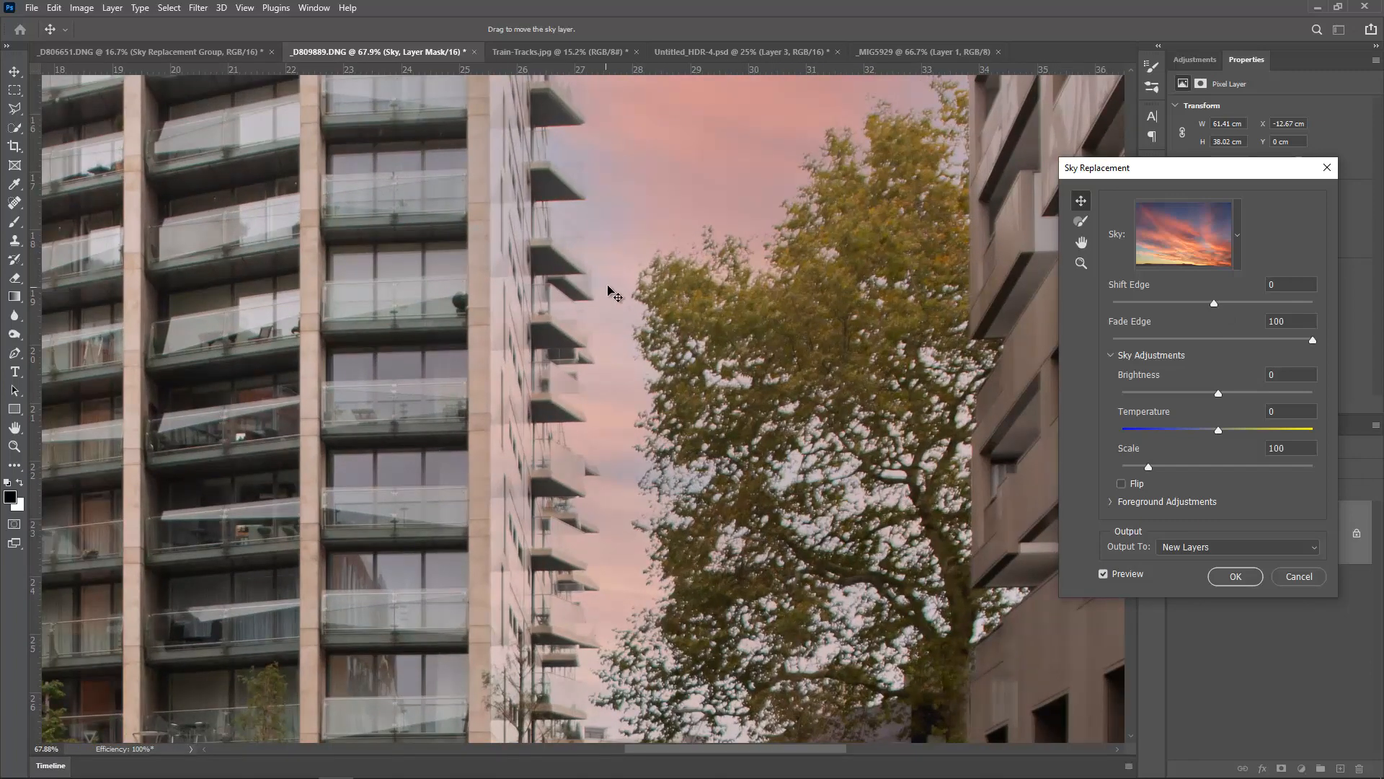
pyautogui.press('space')
pyautogui.moveTo(377, 196); pyautogui.dragTo(625, 451)
pyautogui.moveTo(277, 513); pyautogui.dragTo(603, 300)
pyautogui.scroll(-2, 652, 465)
pyautogui.scroll(-3, 652, 465)
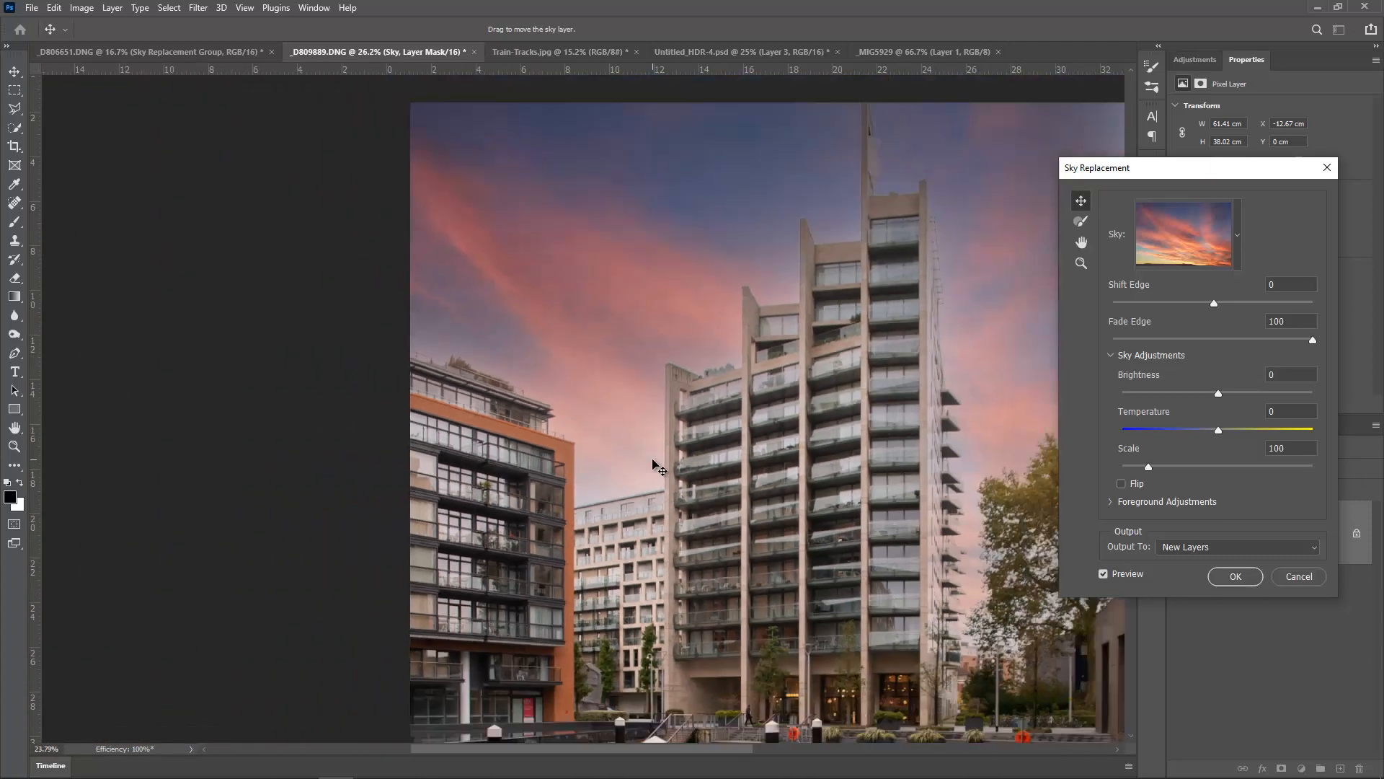
# Replace the building photo's sky with the second preset in the Spectacular group, the portrait-format sunset
pyautogui.click(1237, 235)
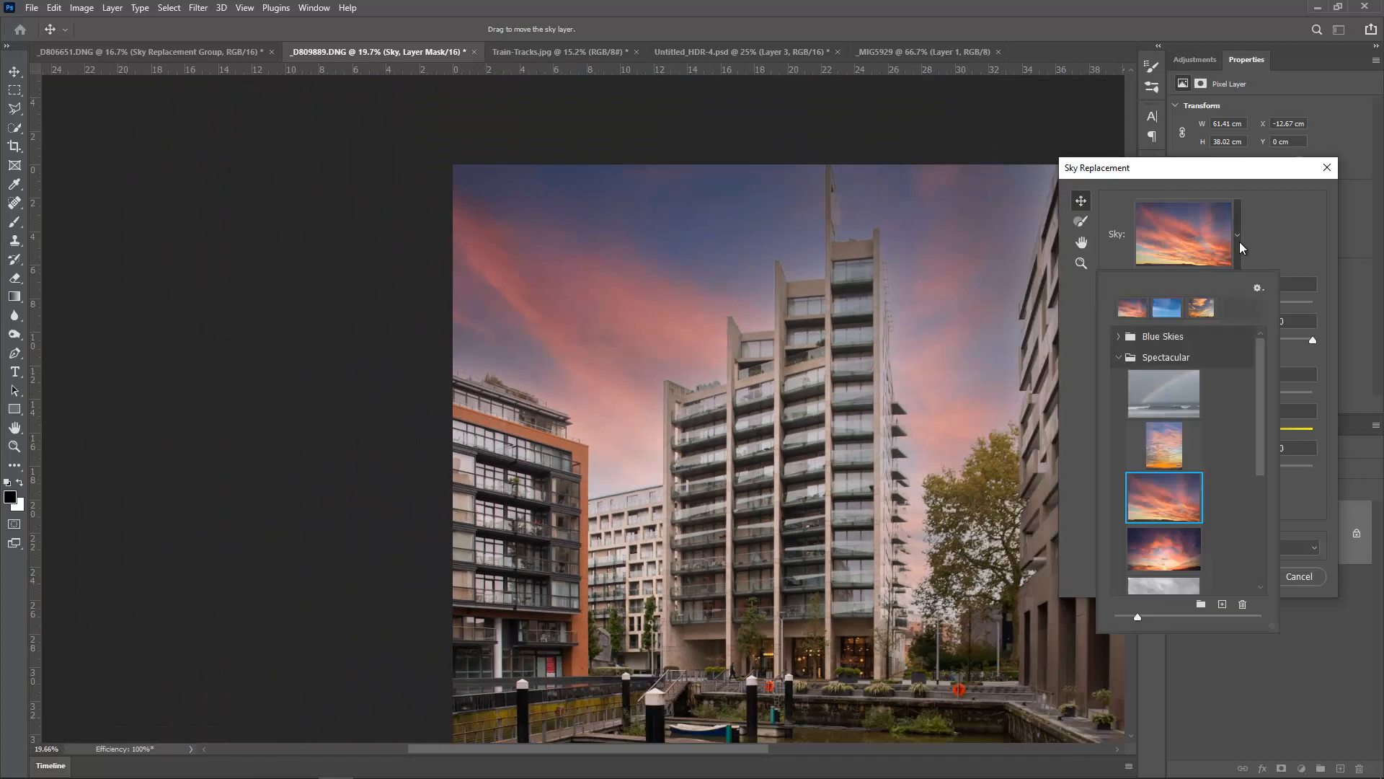
pyautogui.click(1170, 446)
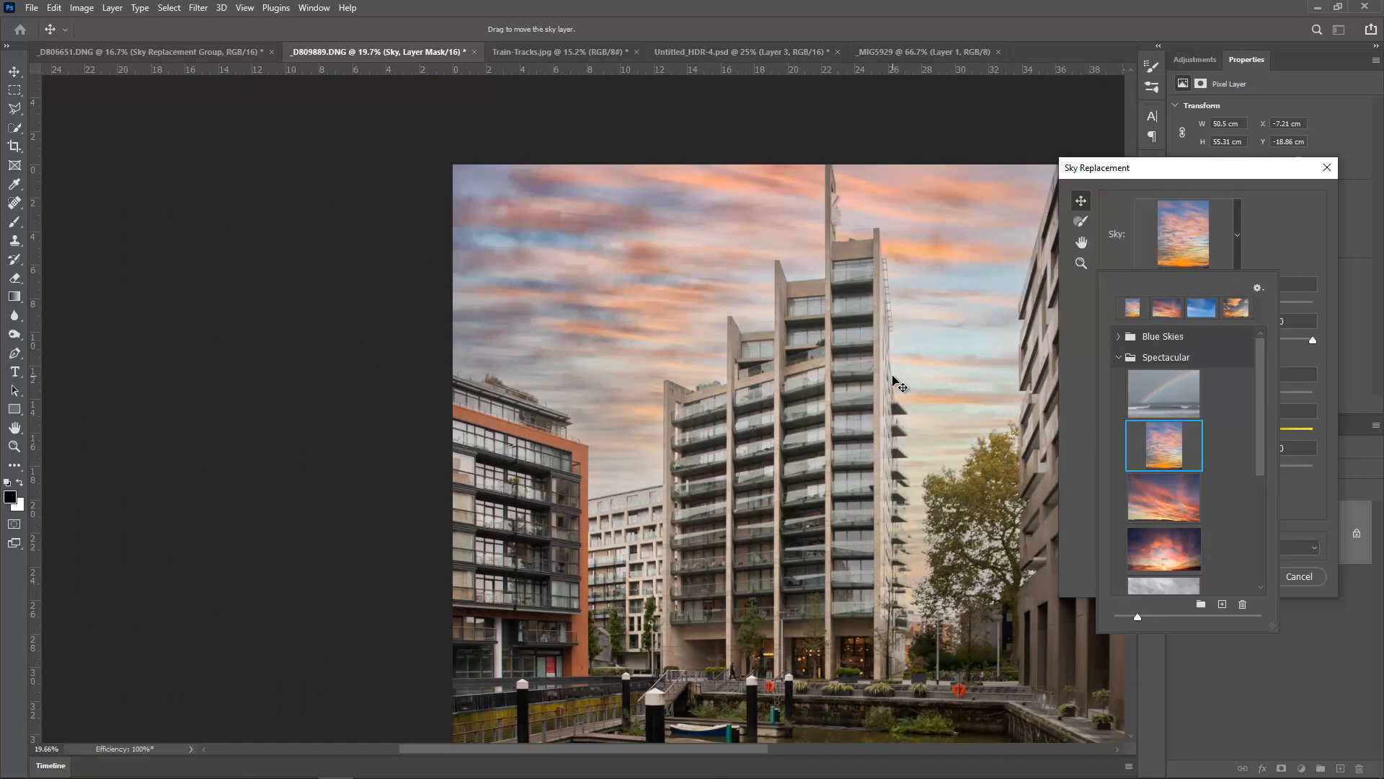
pyautogui.scroll(-2, 898, 382)
pyautogui.moveTo(907, 395); pyautogui.dragTo(696, 274)
pyautogui.scroll(-1, 736, 326)
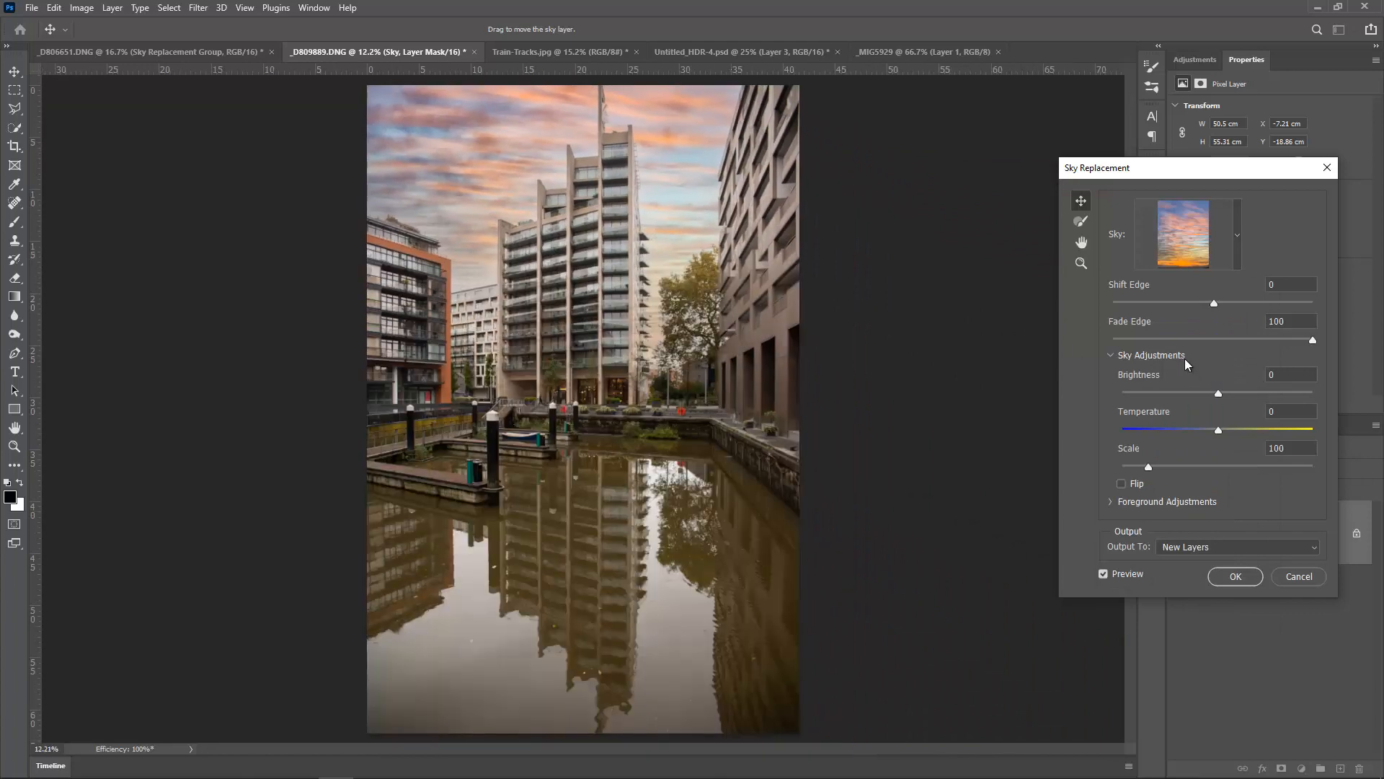
# Apply the building photo's sky replacement, and start Sky Replacement on the Train-Tracks.jpg photo
pyautogui.click(1234, 577)
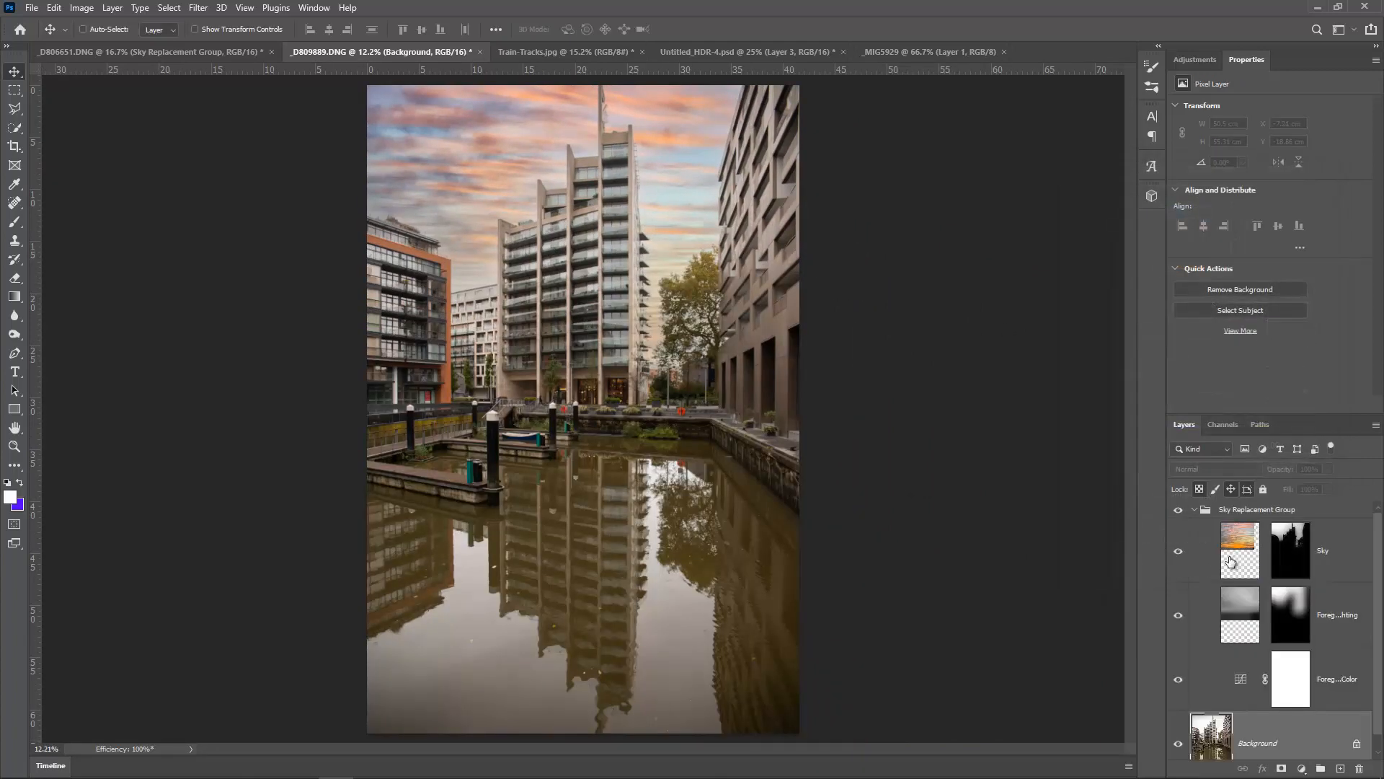
pyautogui.click(535, 52)
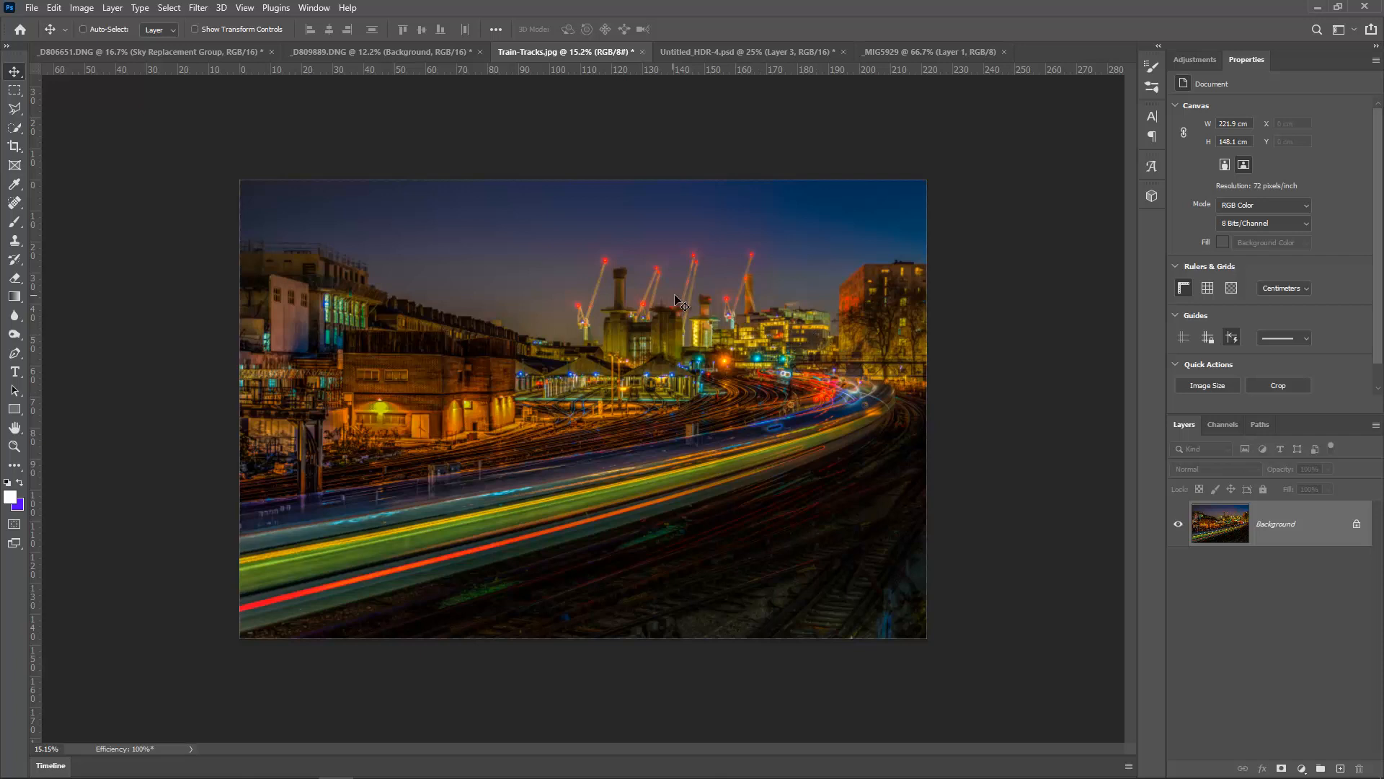
pyautogui.click(55, 8)
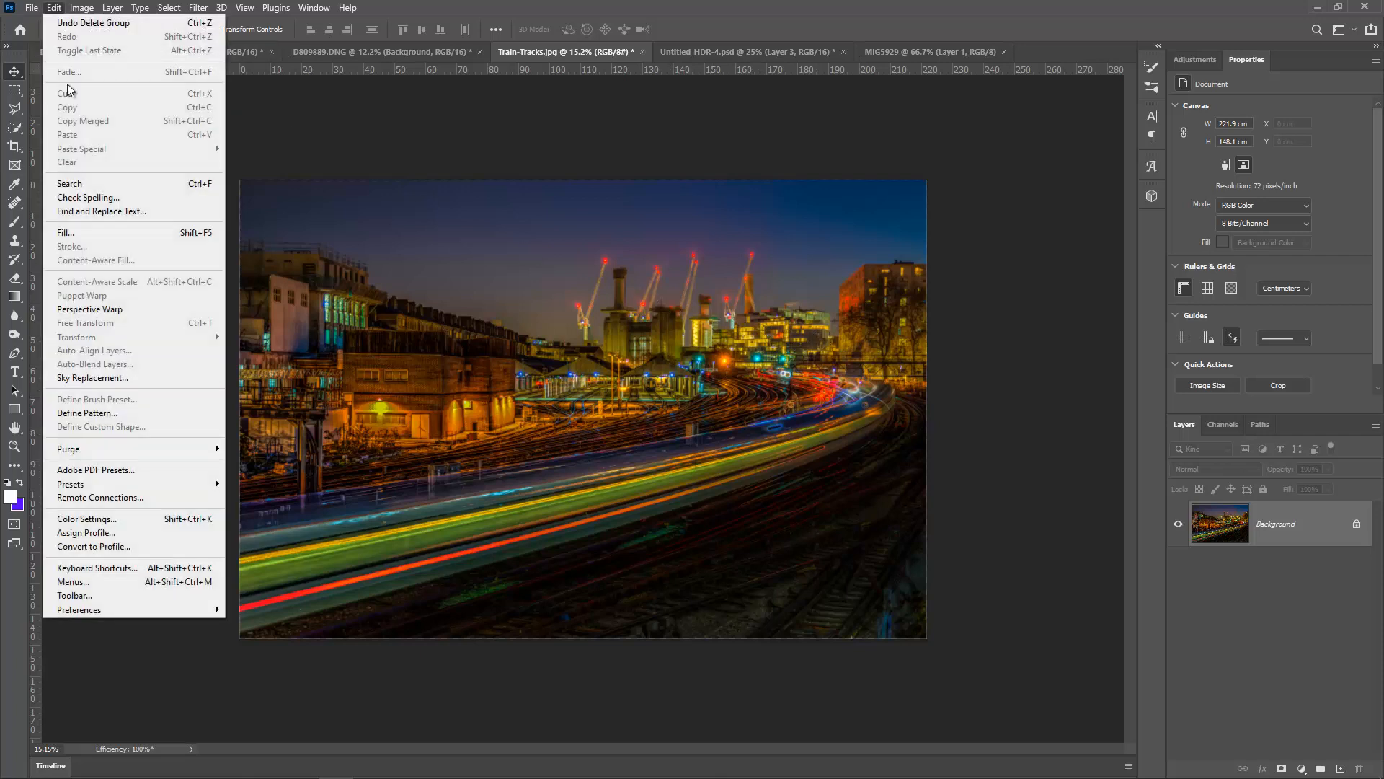
pyautogui.click(110, 376)
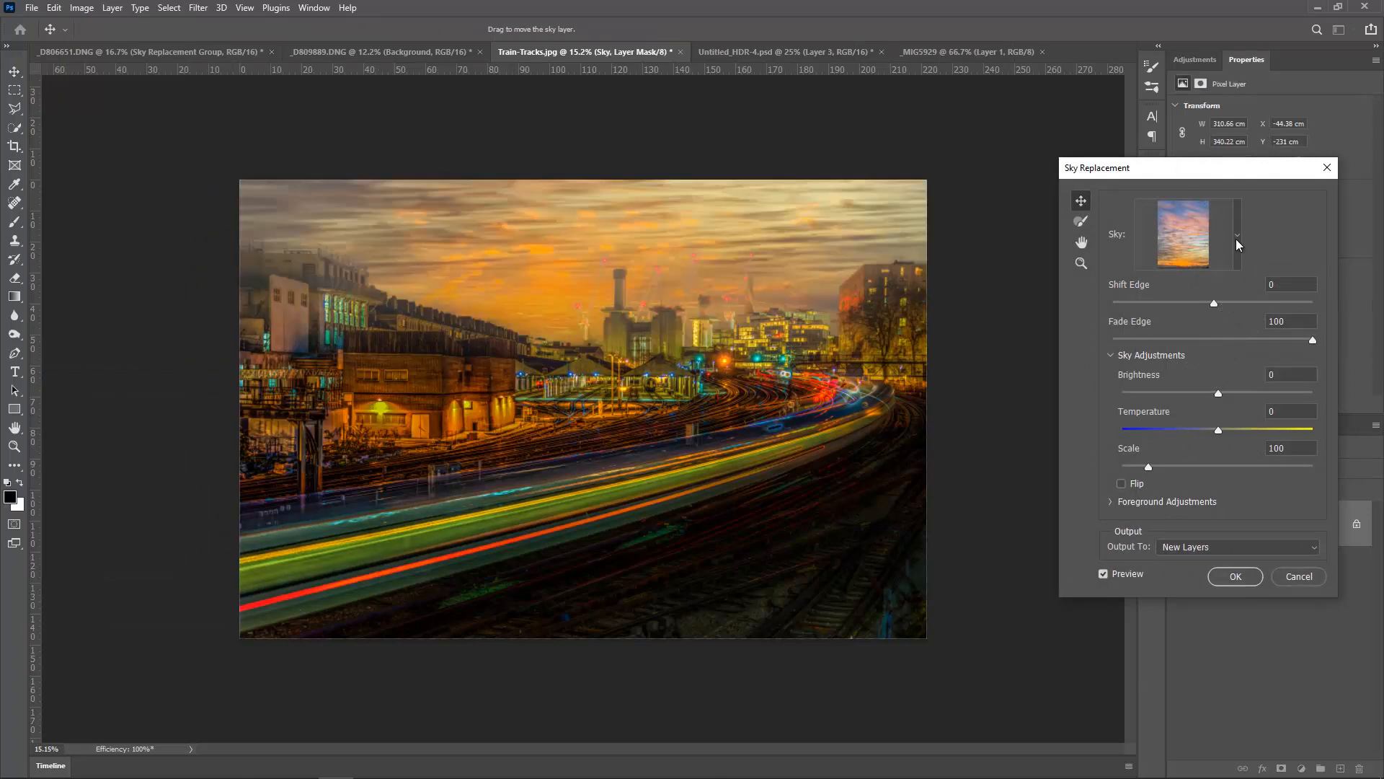
# Collapse the Spectacular group in the sky presets and create a new preset group named "my sky"
pyautogui.click(1237, 236)
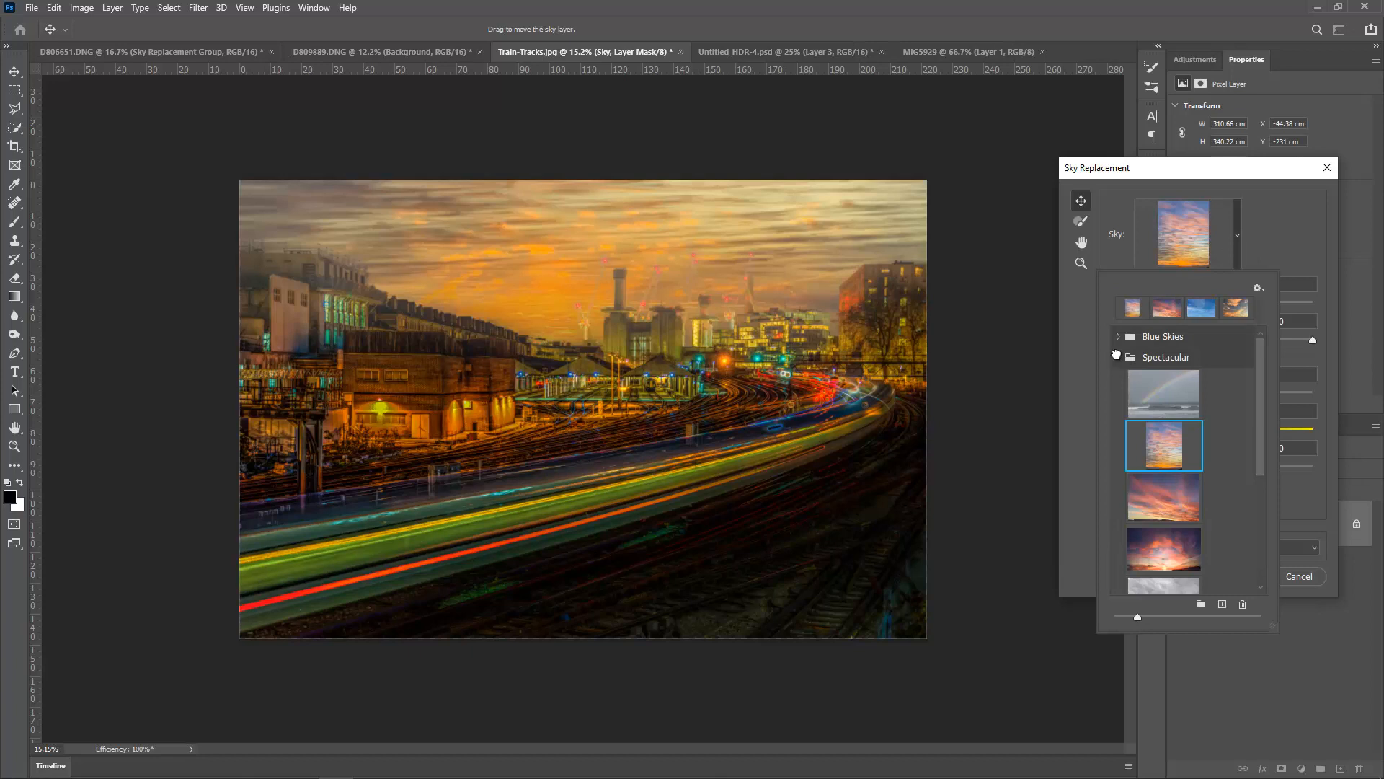
pyautogui.click(1117, 356)
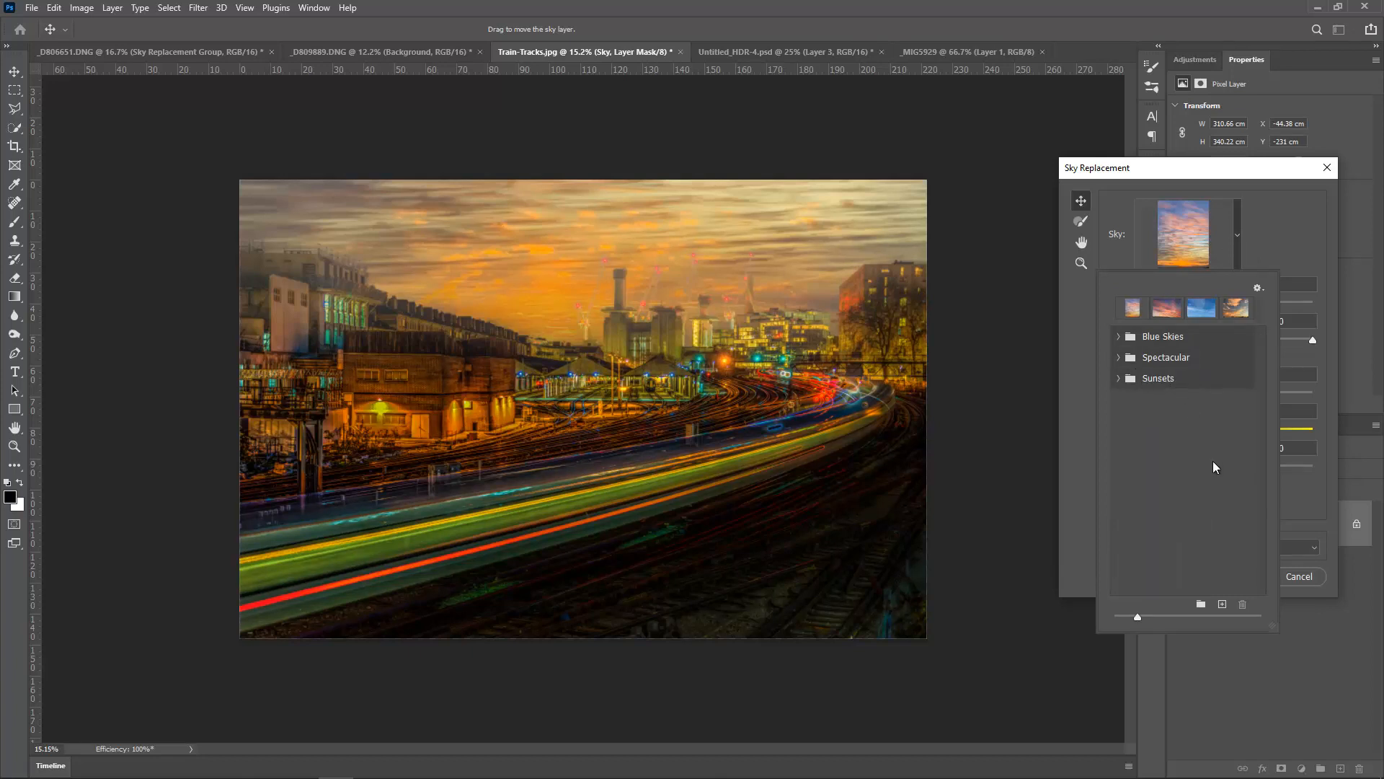
pyautogui.click(1201, 605)
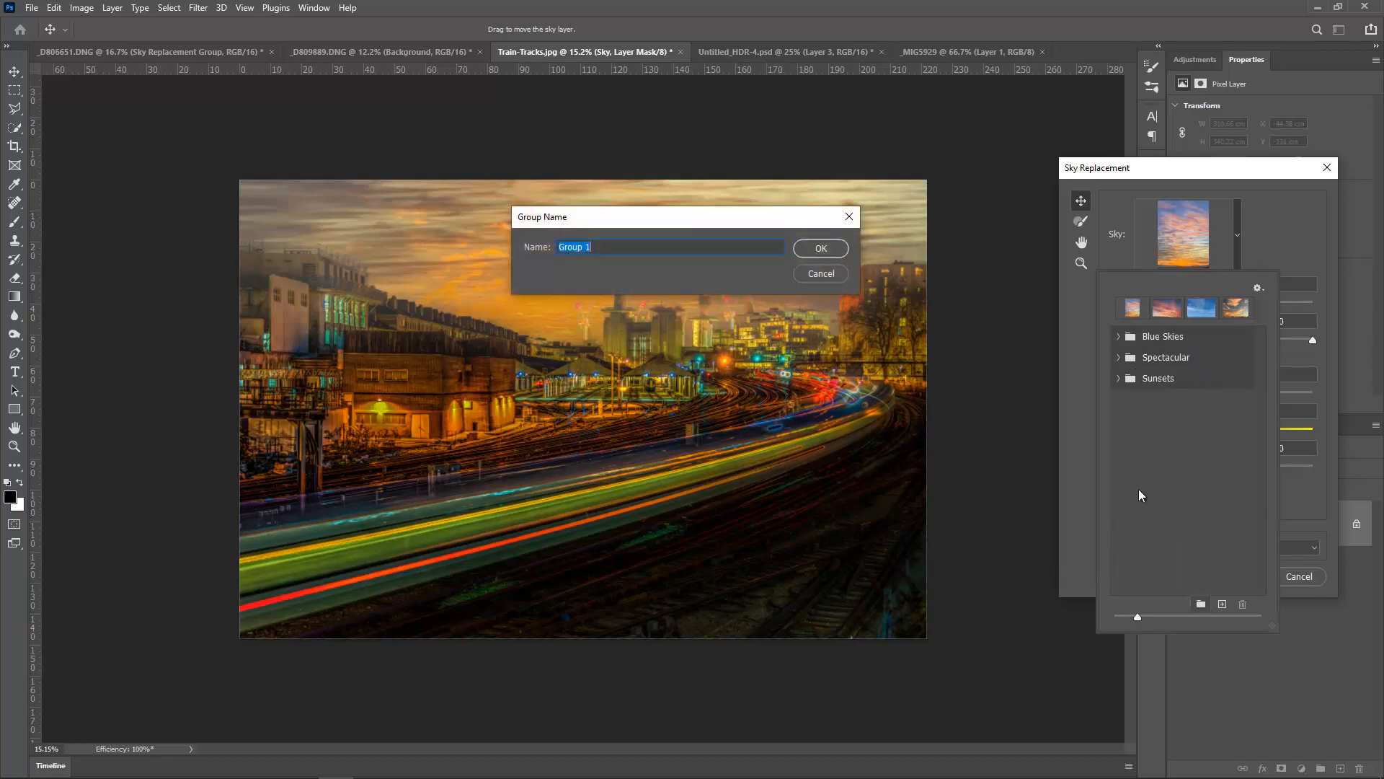
pyautogui.write('my sky')
pyautogui.click(821, 248)
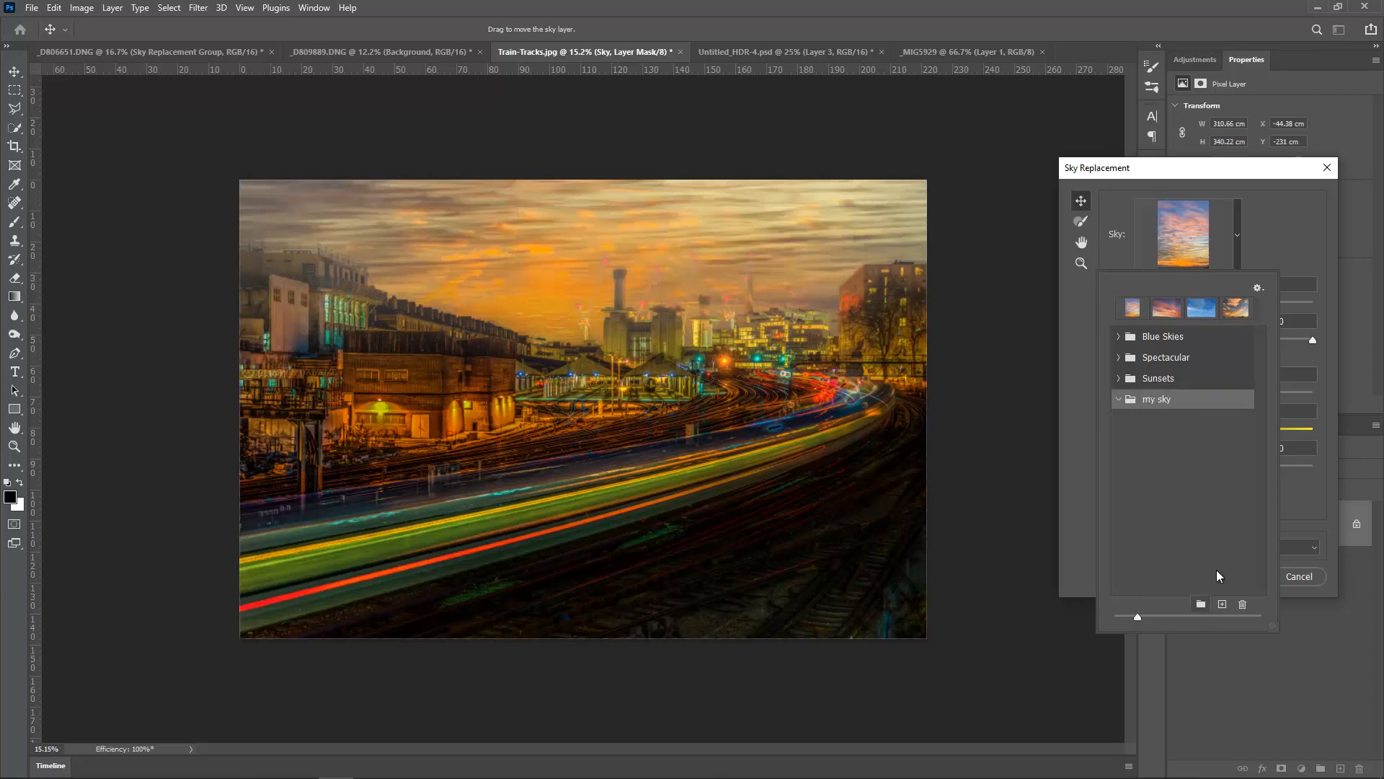
# Import the Areinho sunrise image from the Desktop's sky folder into the my sky group, keeping its file name as the preset name
pyautogui.click(1222, 604)
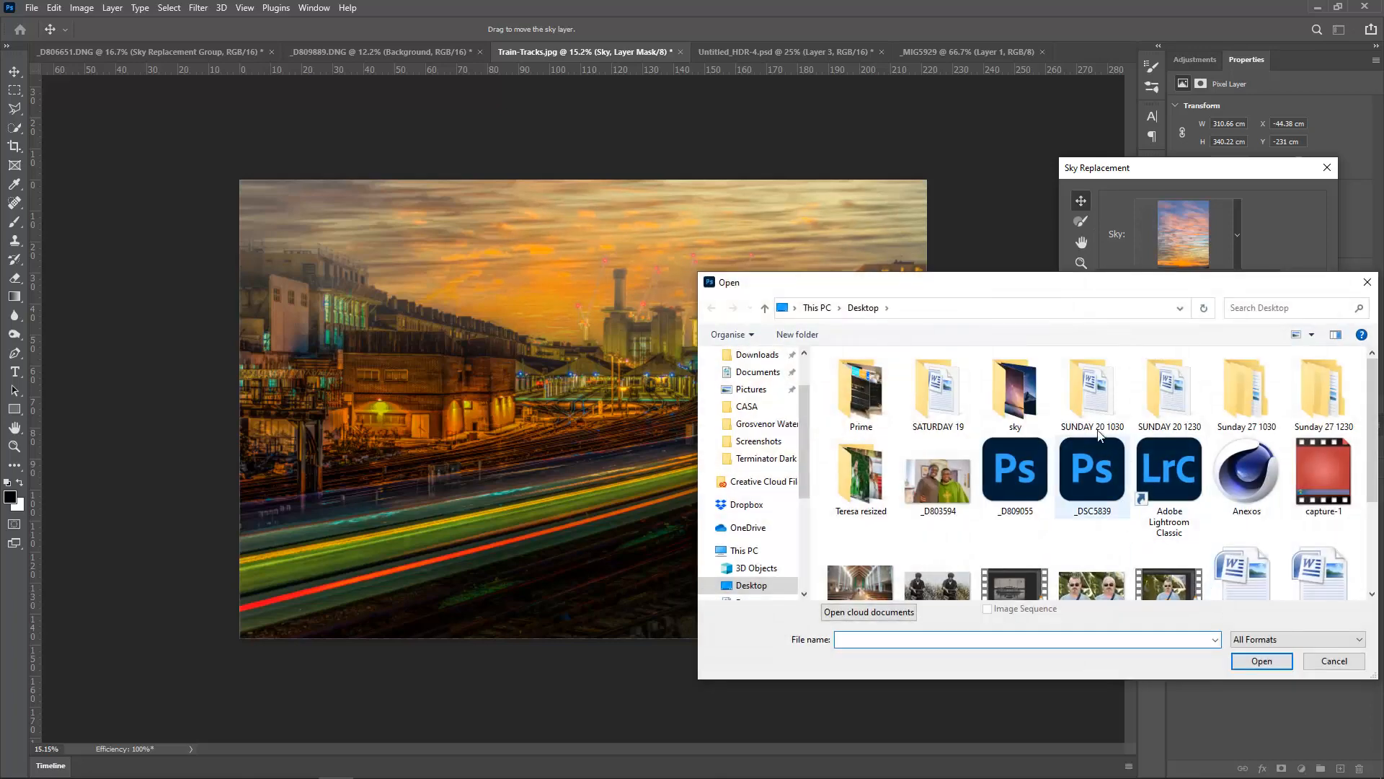
pyautogui.doubleClick(1026, 408)
pyautogui.click(859, 408)
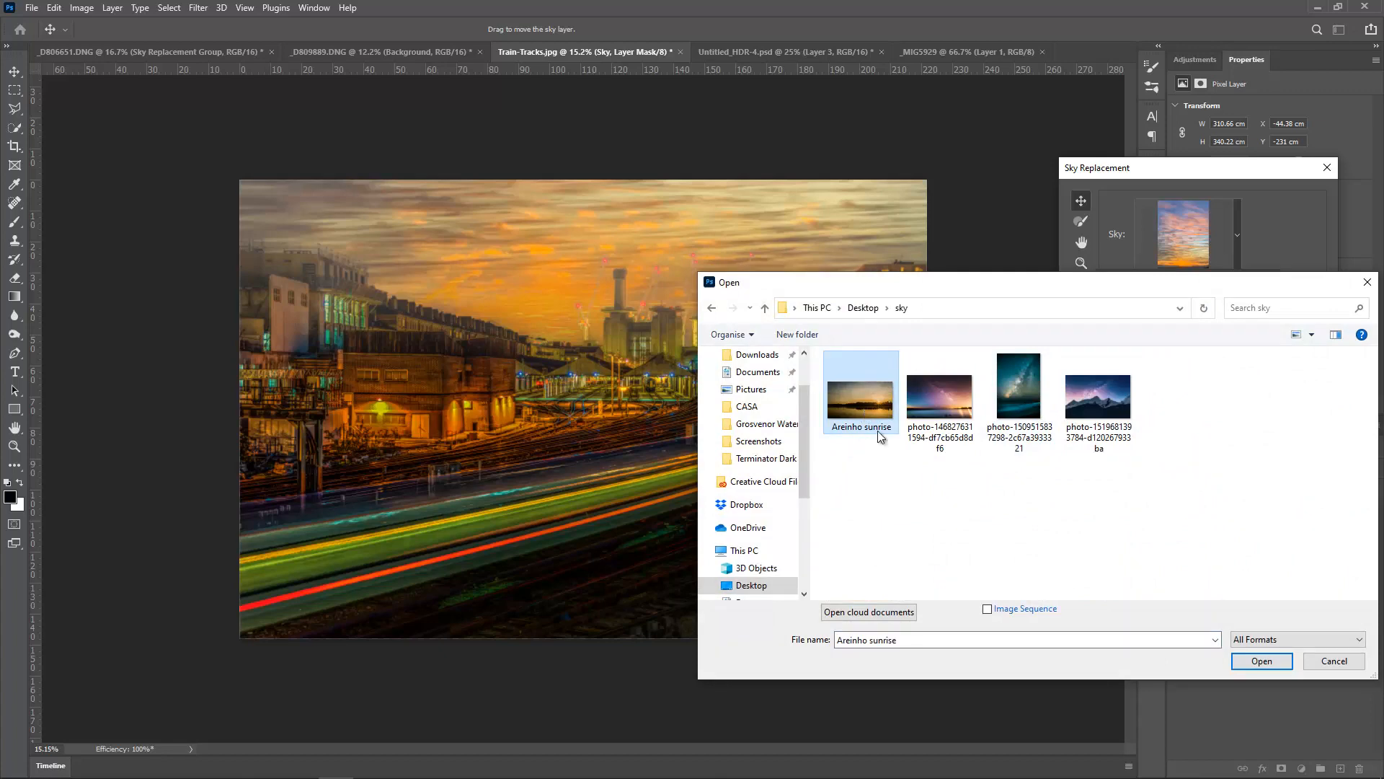
pyautogui.click(1253, 657)
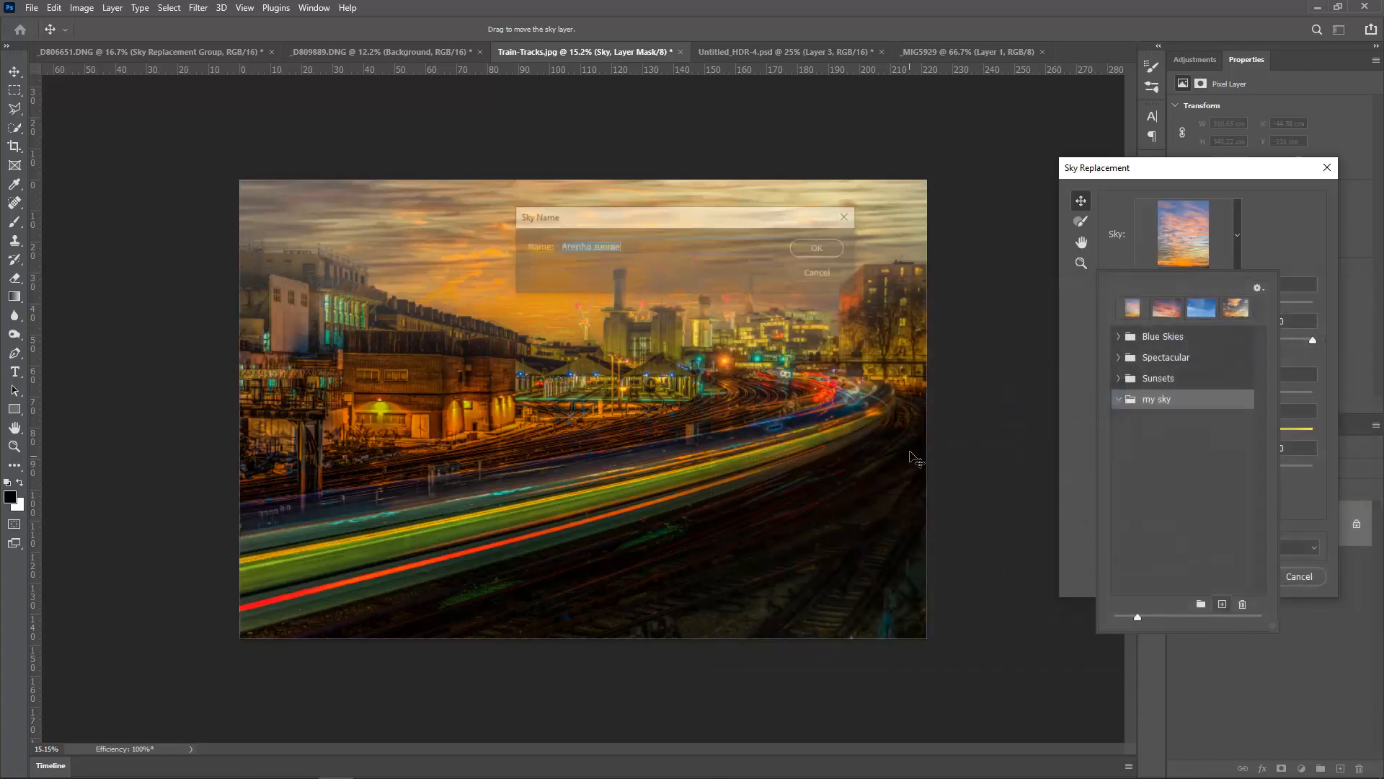
pyautogui.moveTo(590, 248); pyautogui.dragTo(531, 249)
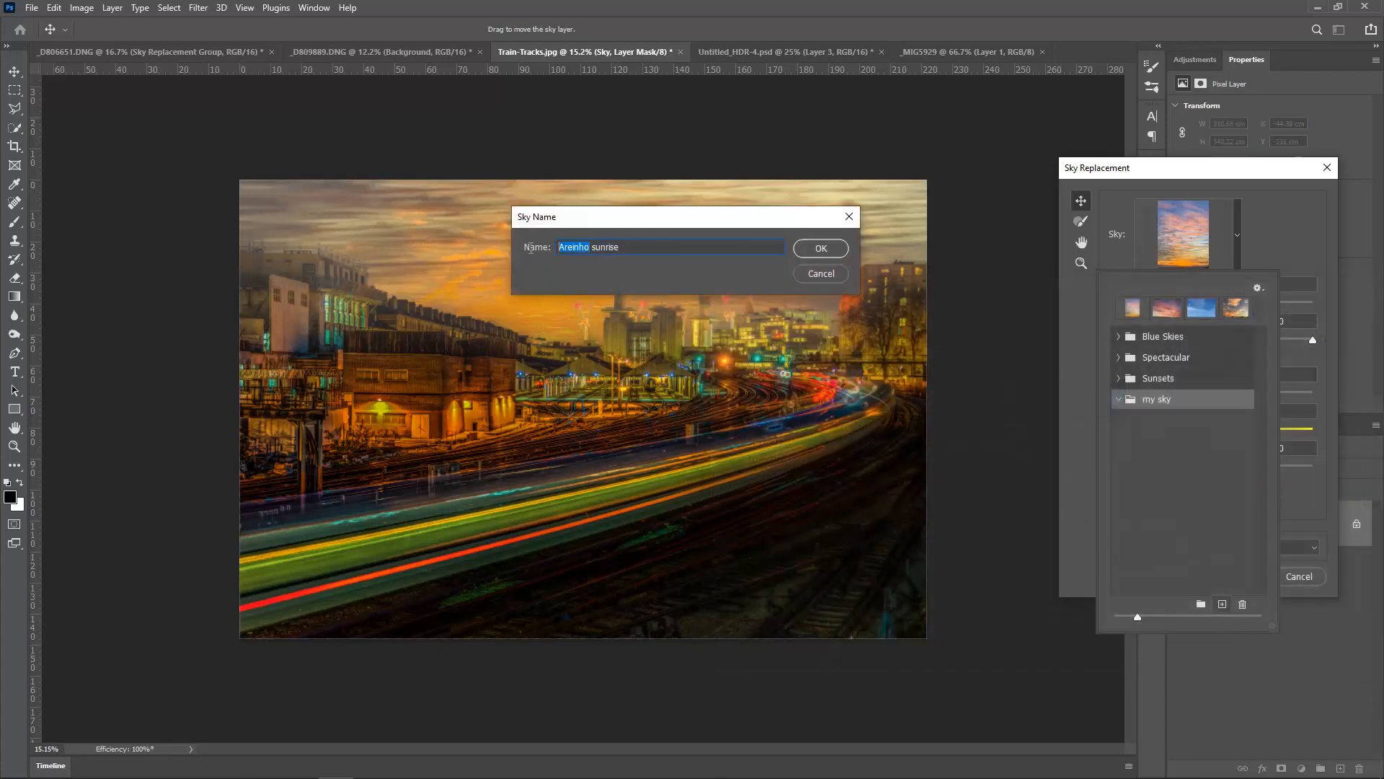
pyautogui.press('Return')
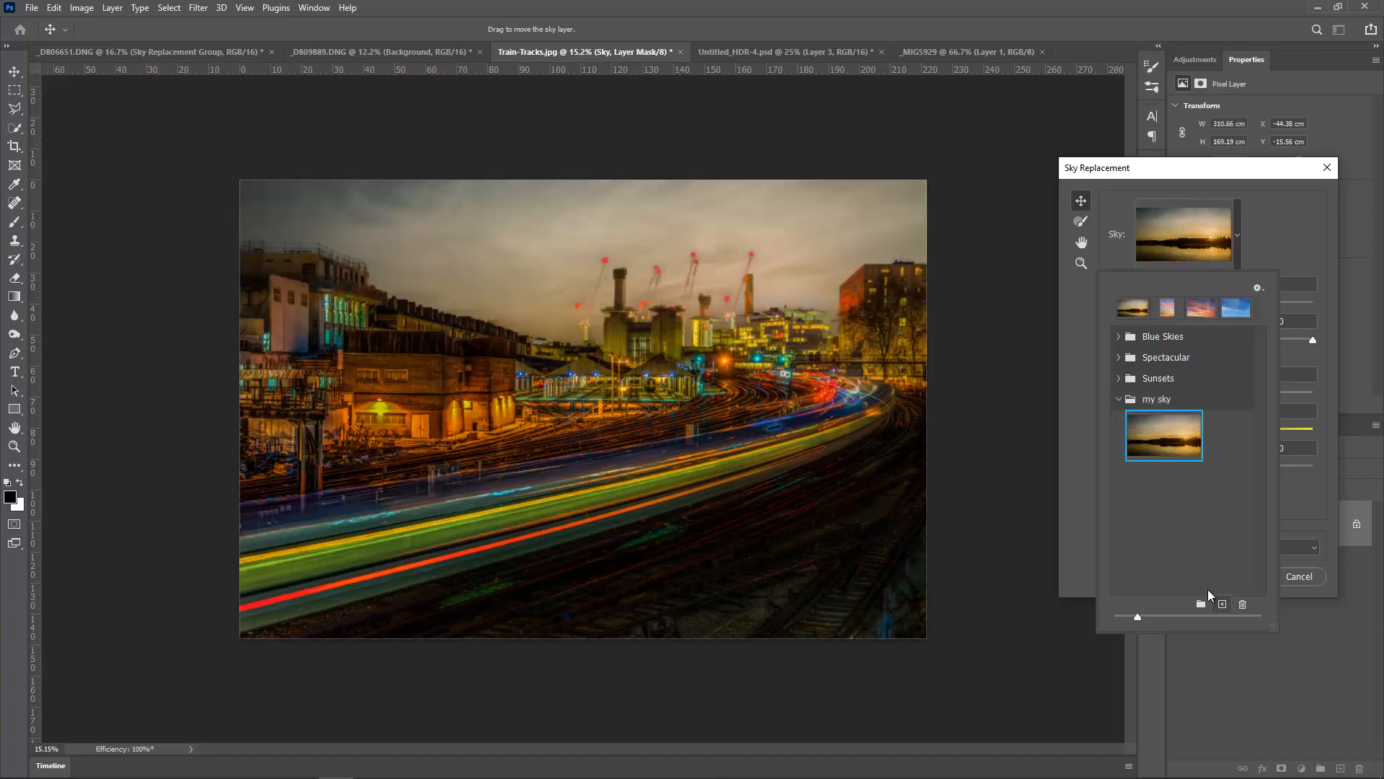
pyautogui.click(1221, 605)
pyautogui.click(940, 400)
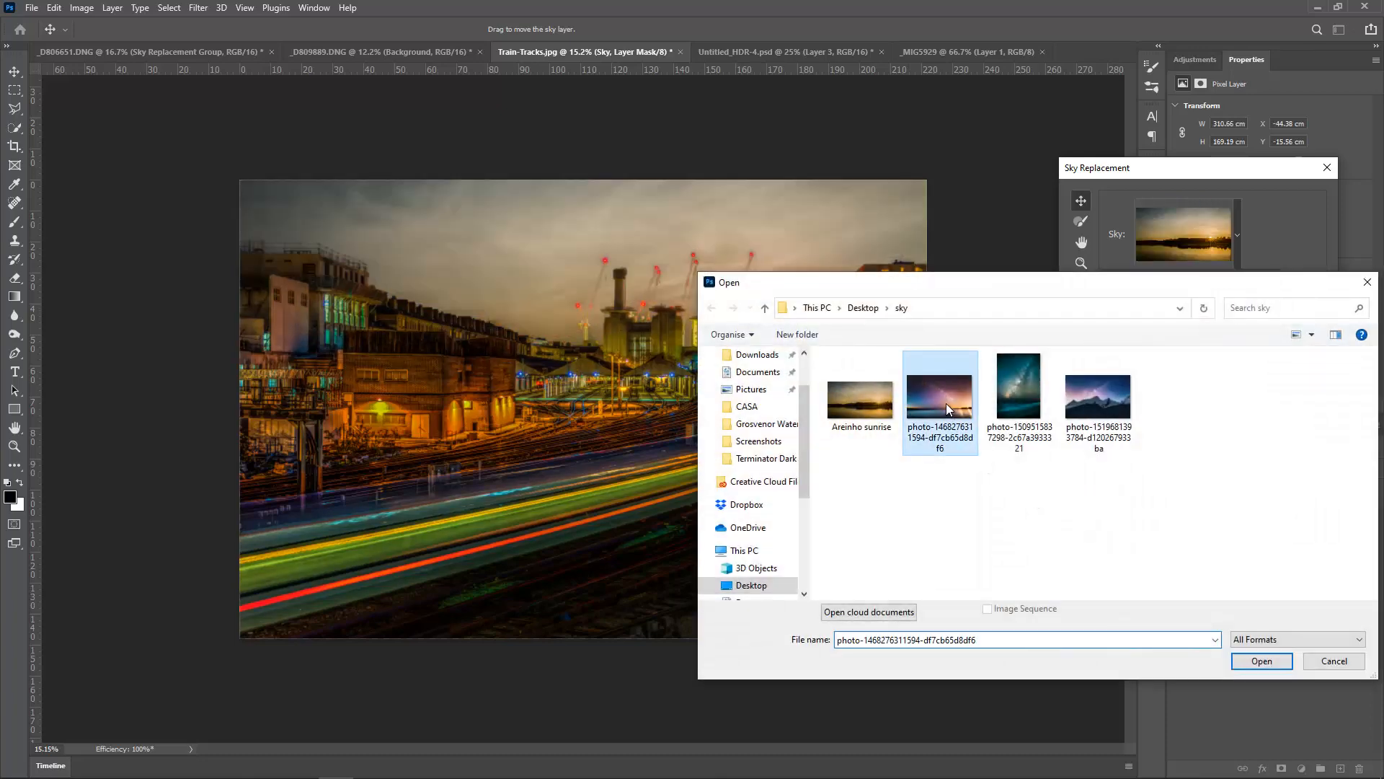
pyautogui.click(1259, 662)
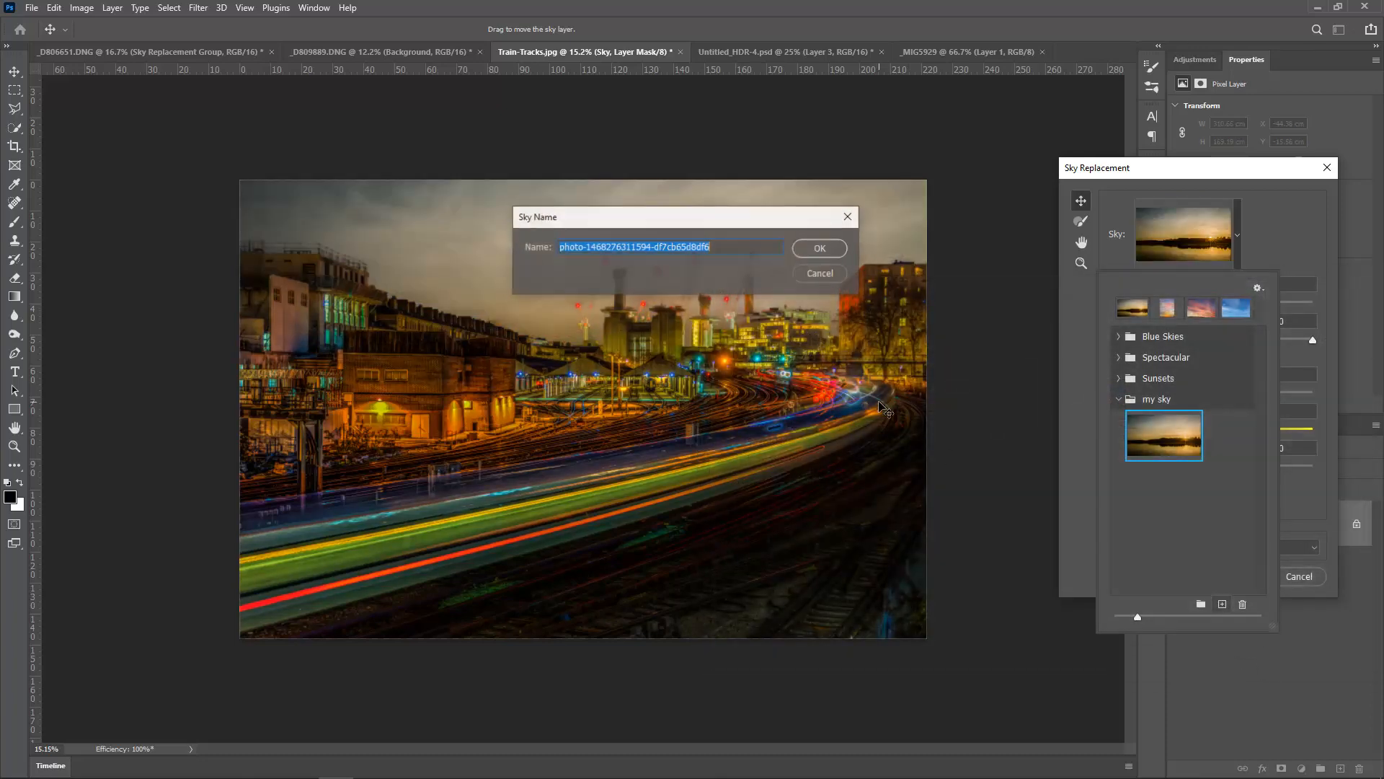
pyautogui.write('night1')
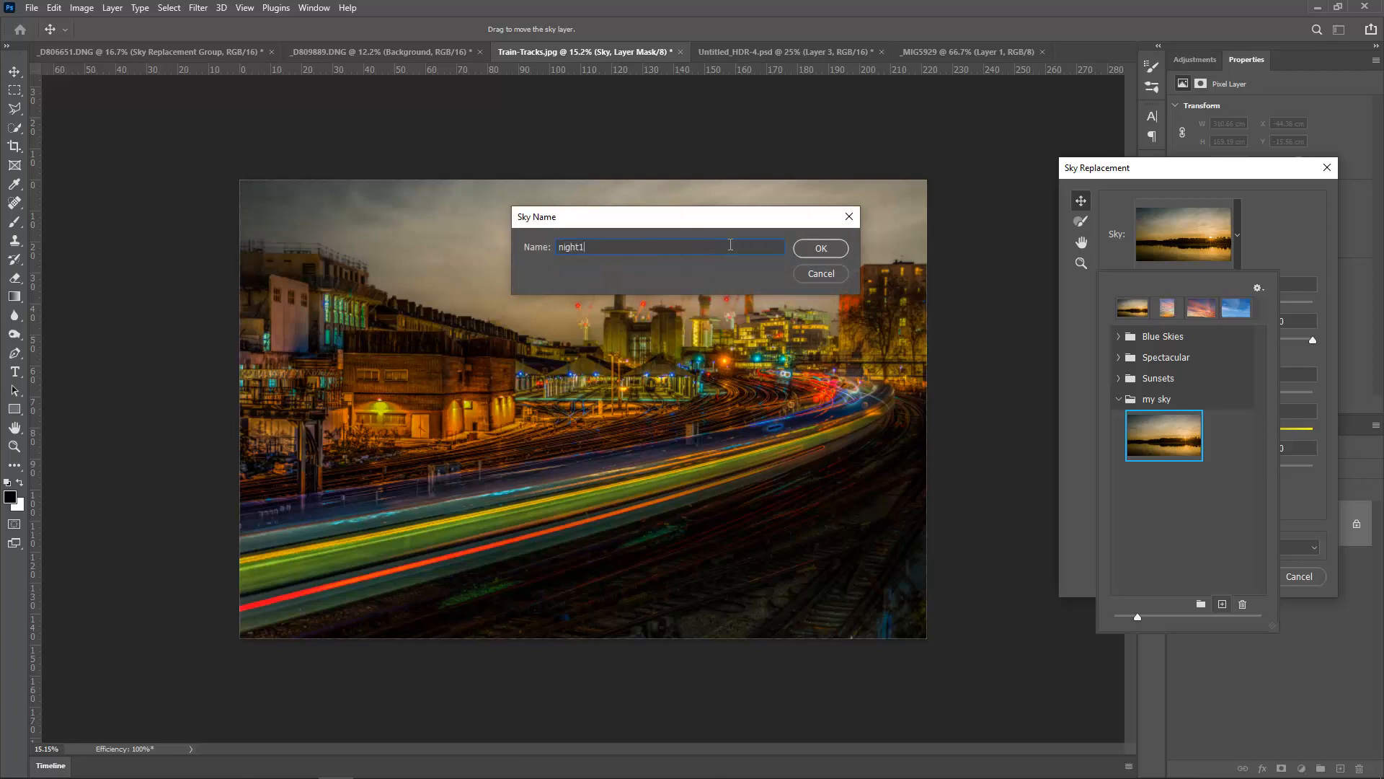
pyautogui.press('Return')
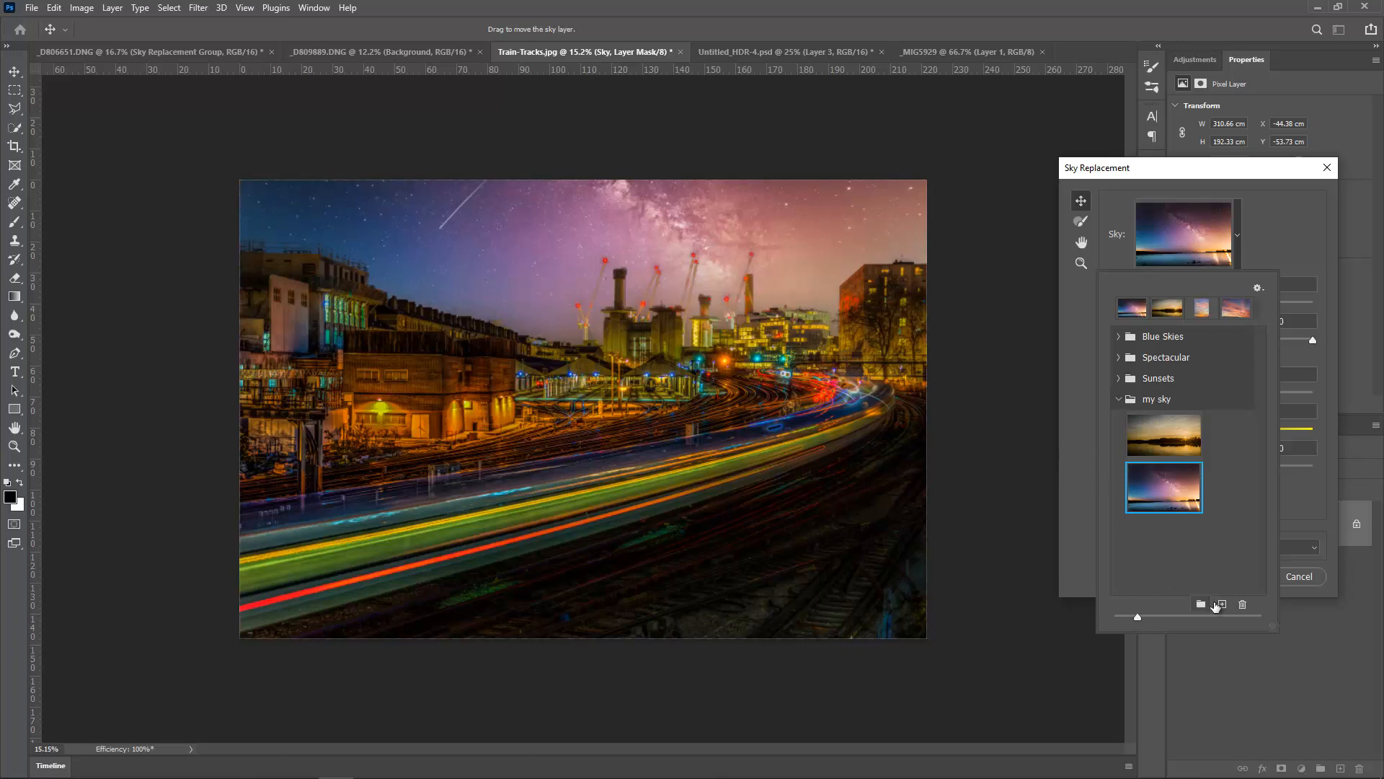
pyautogui.click(1221, 604)
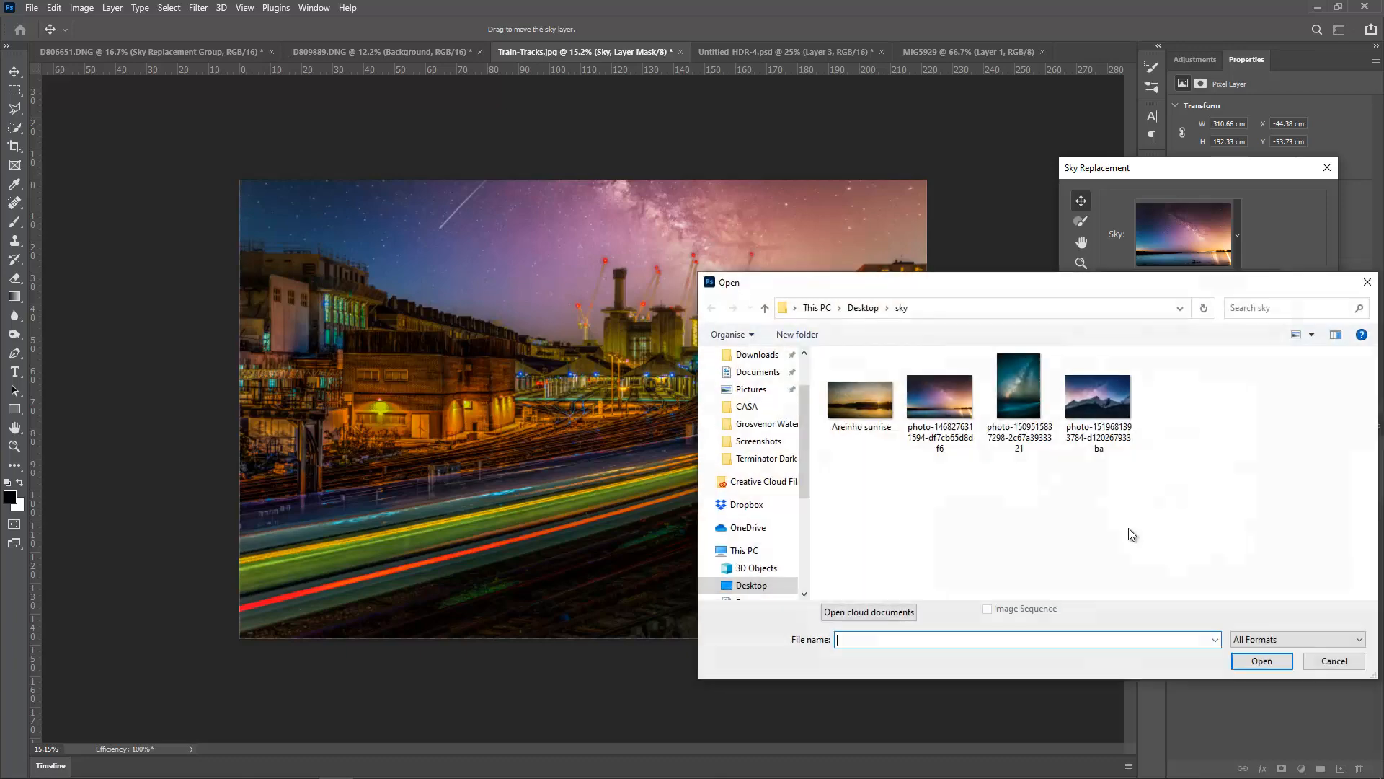
pyautogui.click(1017, 401)
pyautogui.click(1103, 406)
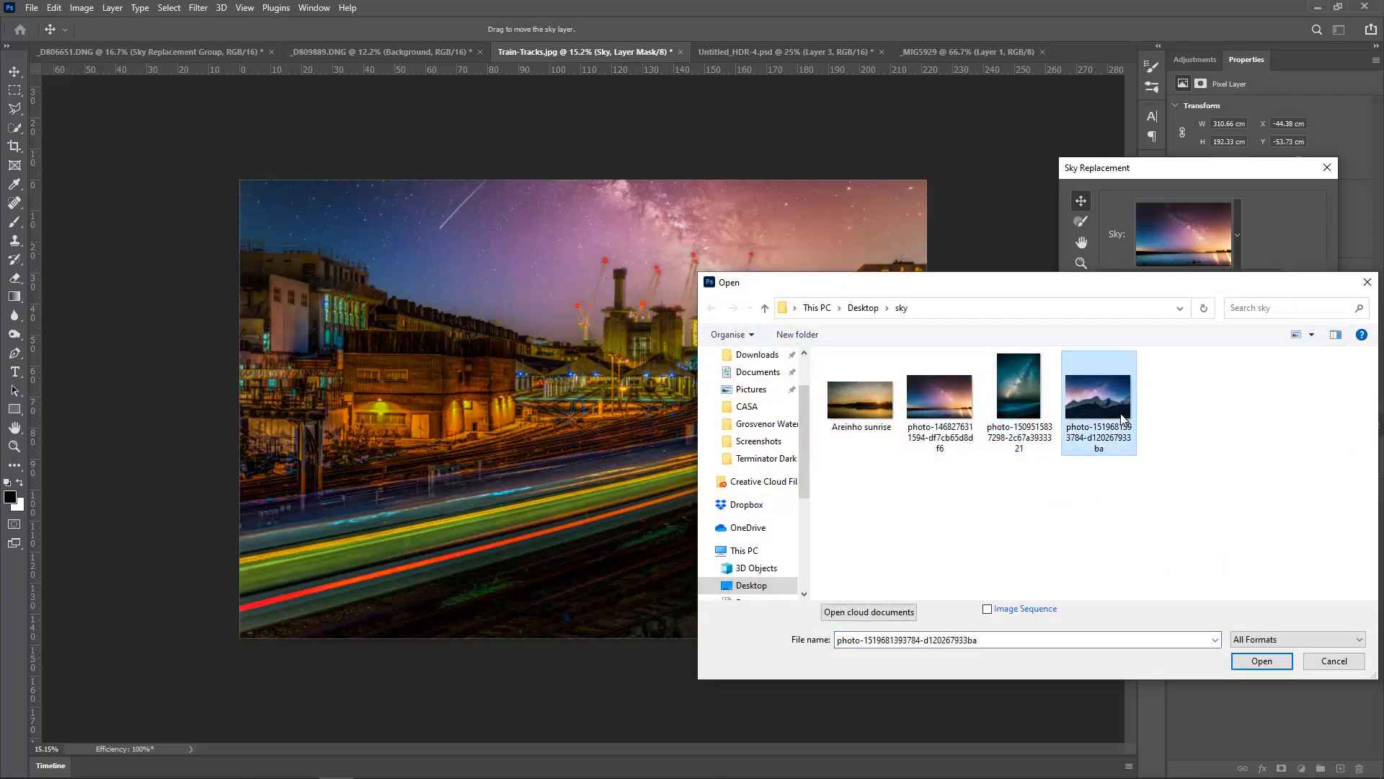
pyautogui.click(1252, 659)
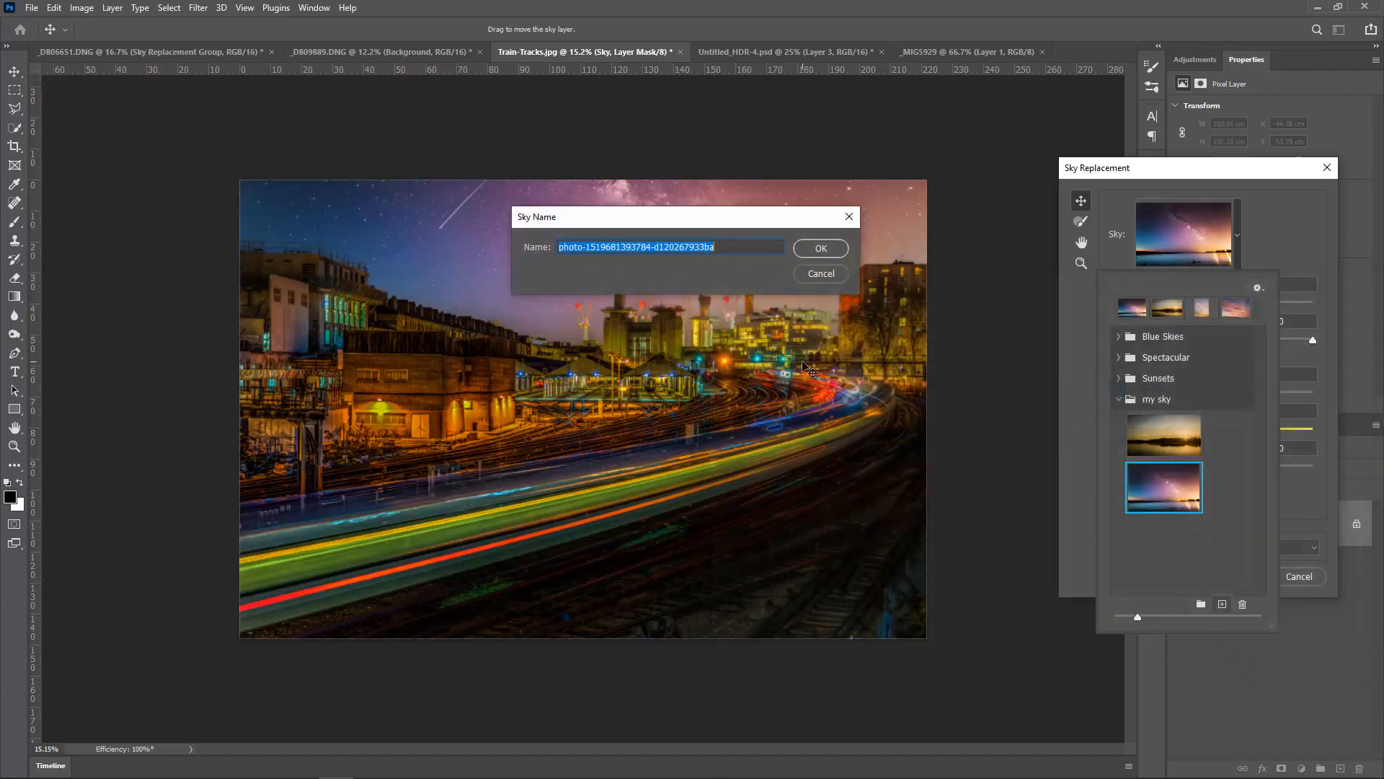
pyautogui.write('night2')
pyautogui.press('Return')
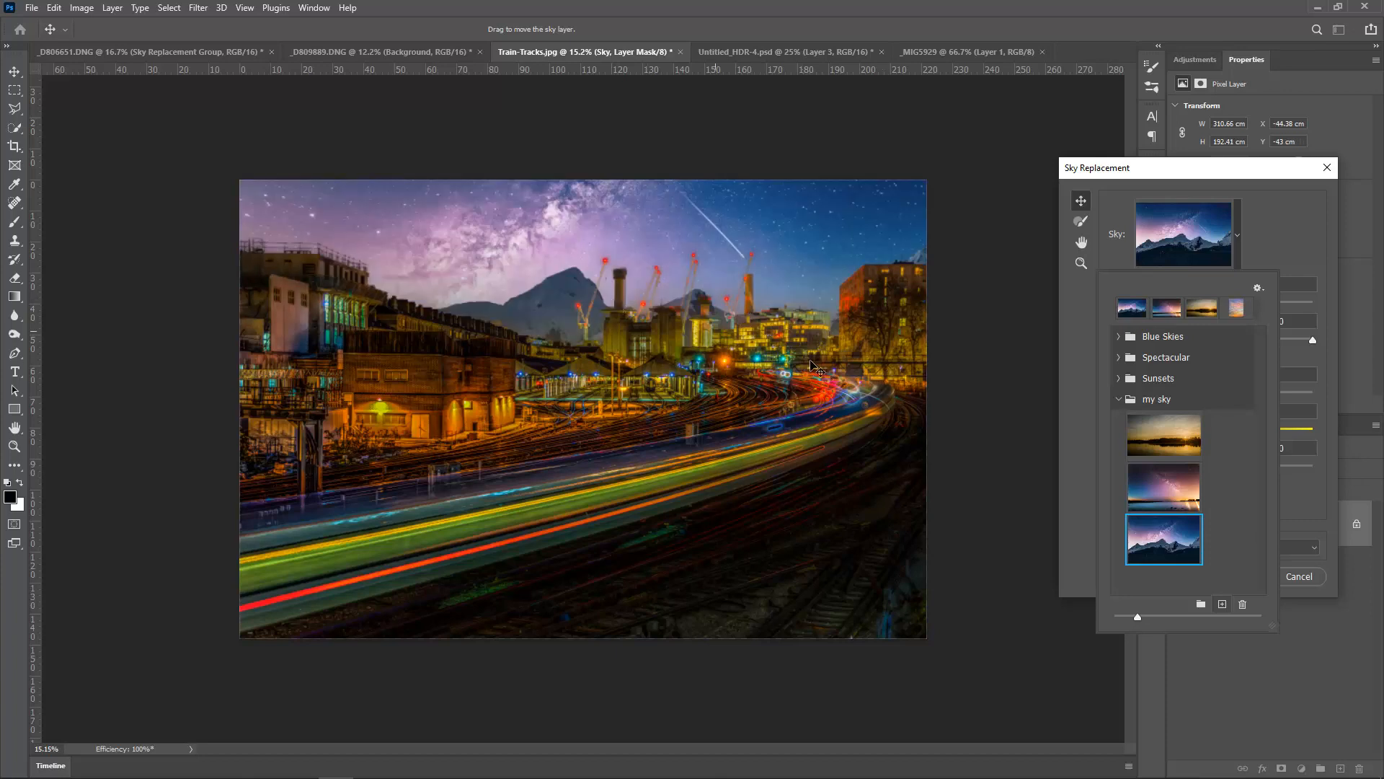
pyautogui.click(1272, 229)
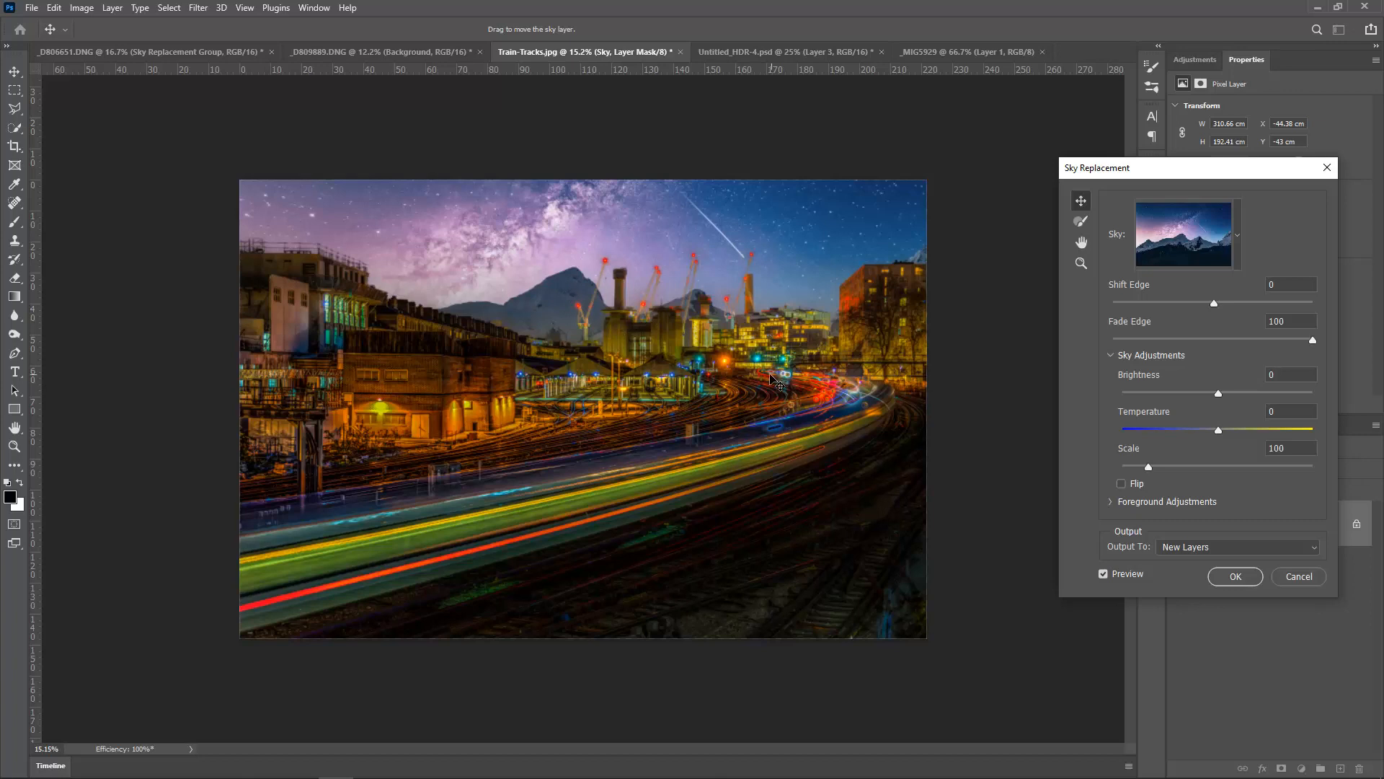
# Scale the new night sky to 166 and move it down until its mountains are hidden behind the buildings
pyautogui.moveTo(1149, 465); pyautogui.dragTo(1185, 464)
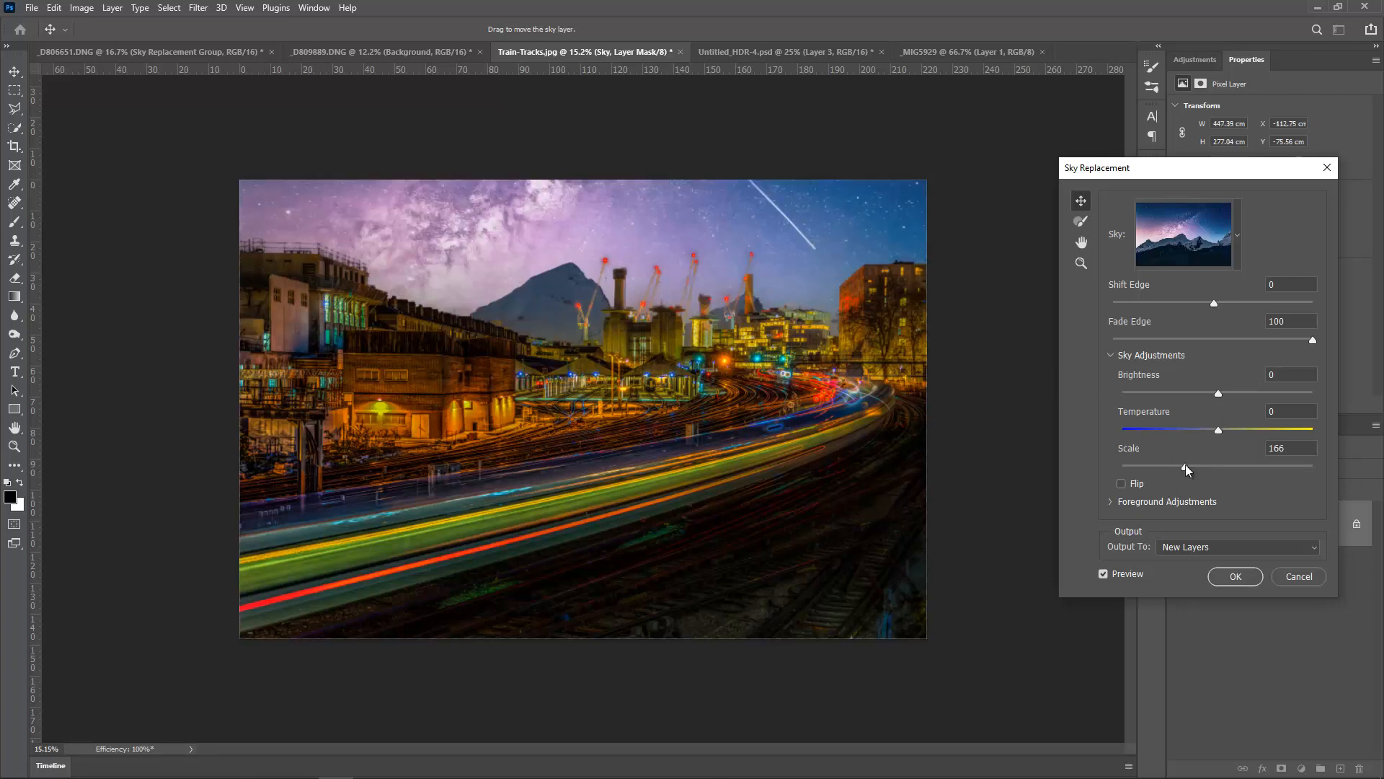
pyautogui.moveTo(574, 265); pyautogui.dragTo(558, 334)
# Examine the night sky's blending around the cranes, the power station chimneys and the rooftops
pyautogui.scroll(10, 668, 304)
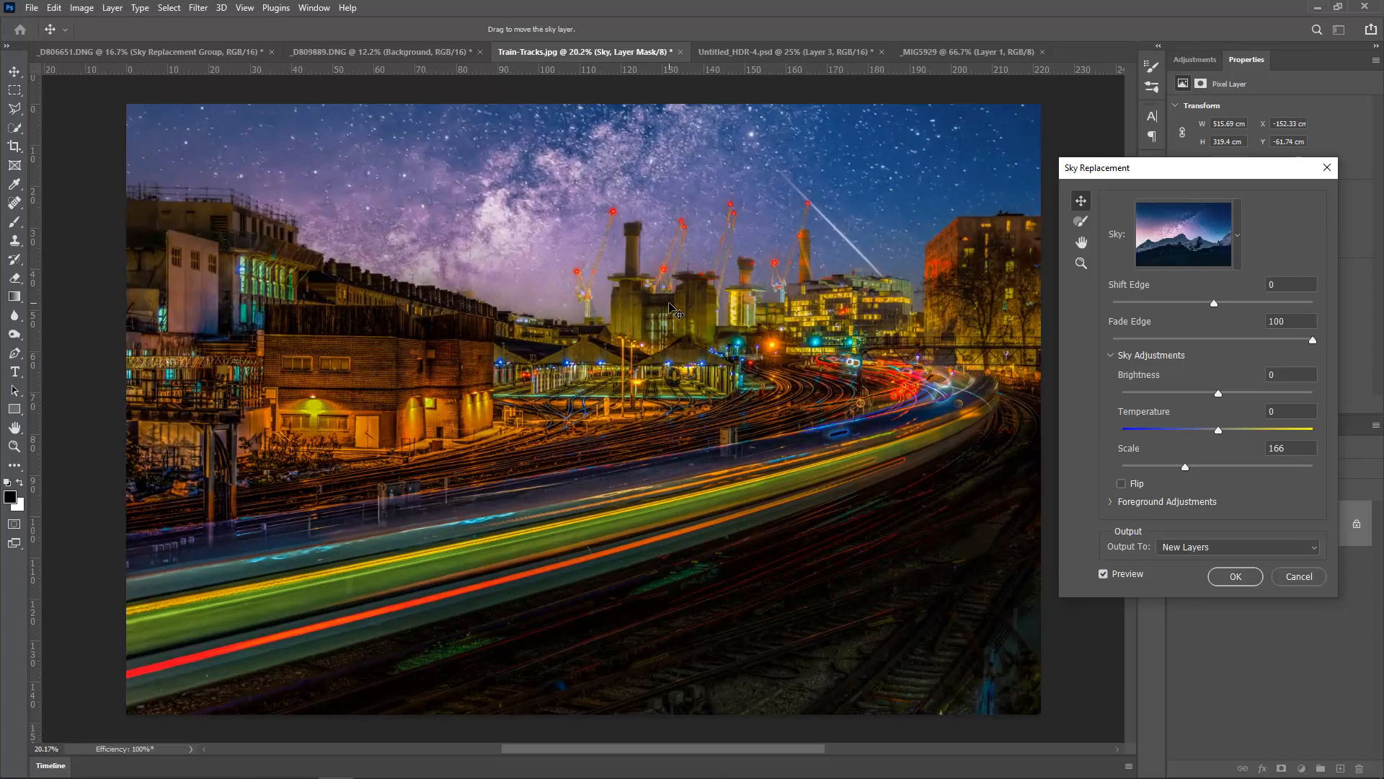
pyautogui.scroll(4, 766, 292)
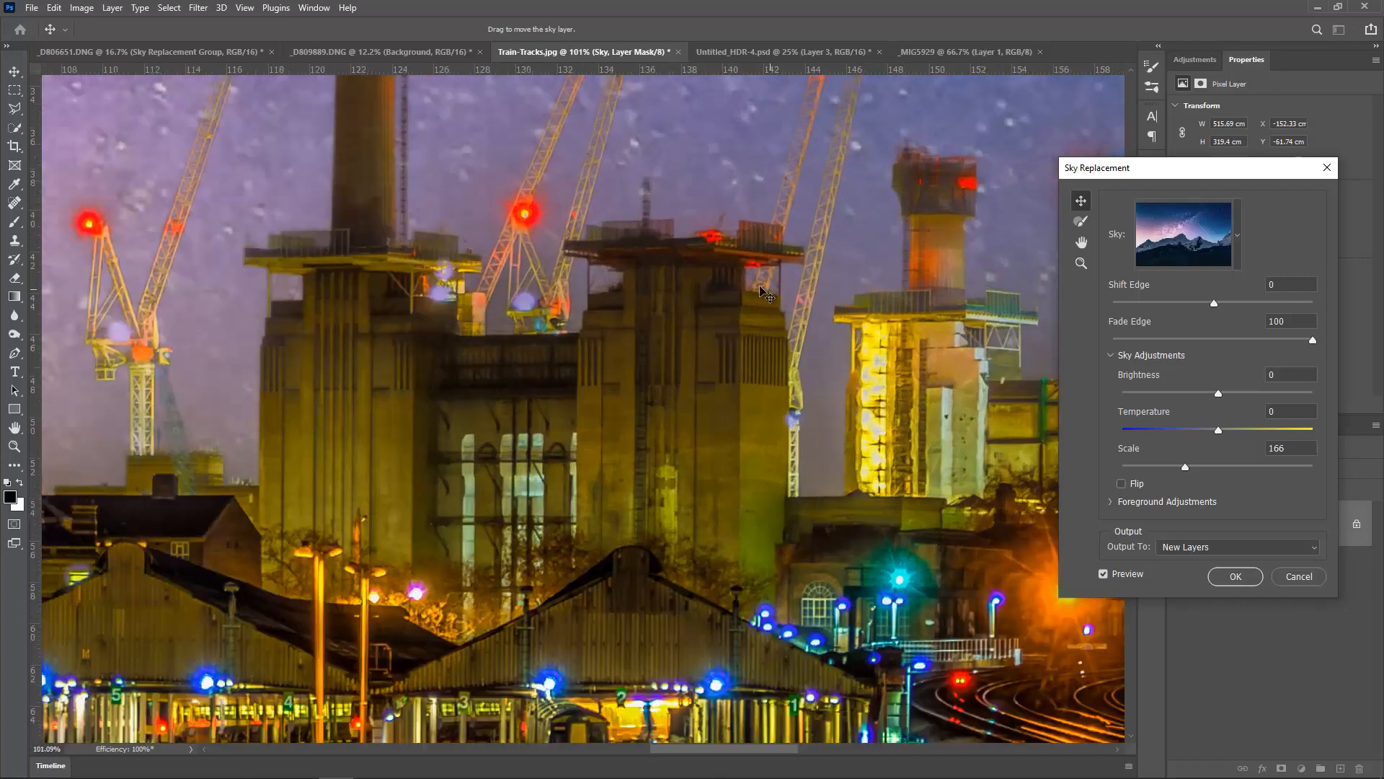
pyautogui.moveTo(643, 192); pyautogui.dragTo(589, 437)
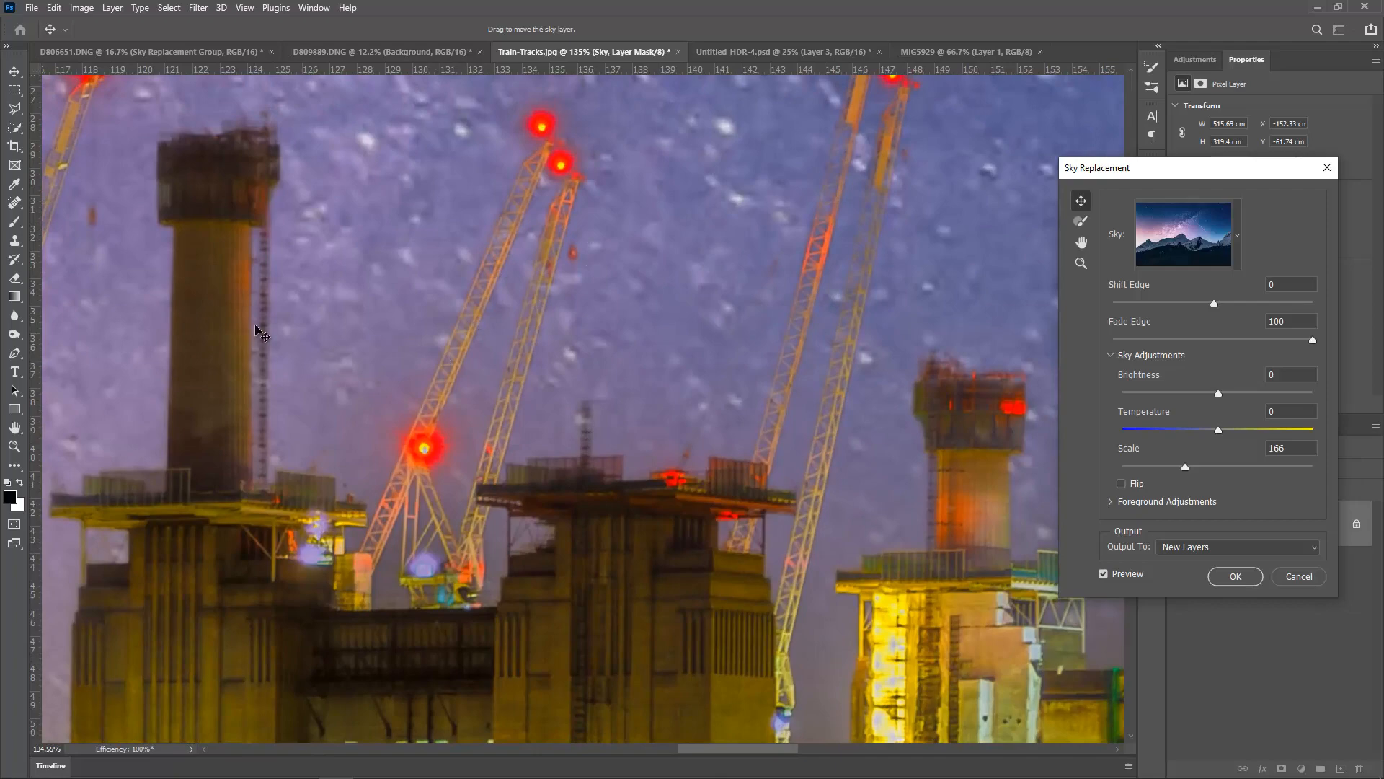
pyautogui.scroll(-4, 393, 393)
pyautogui.scroll(-4, 395, 401)
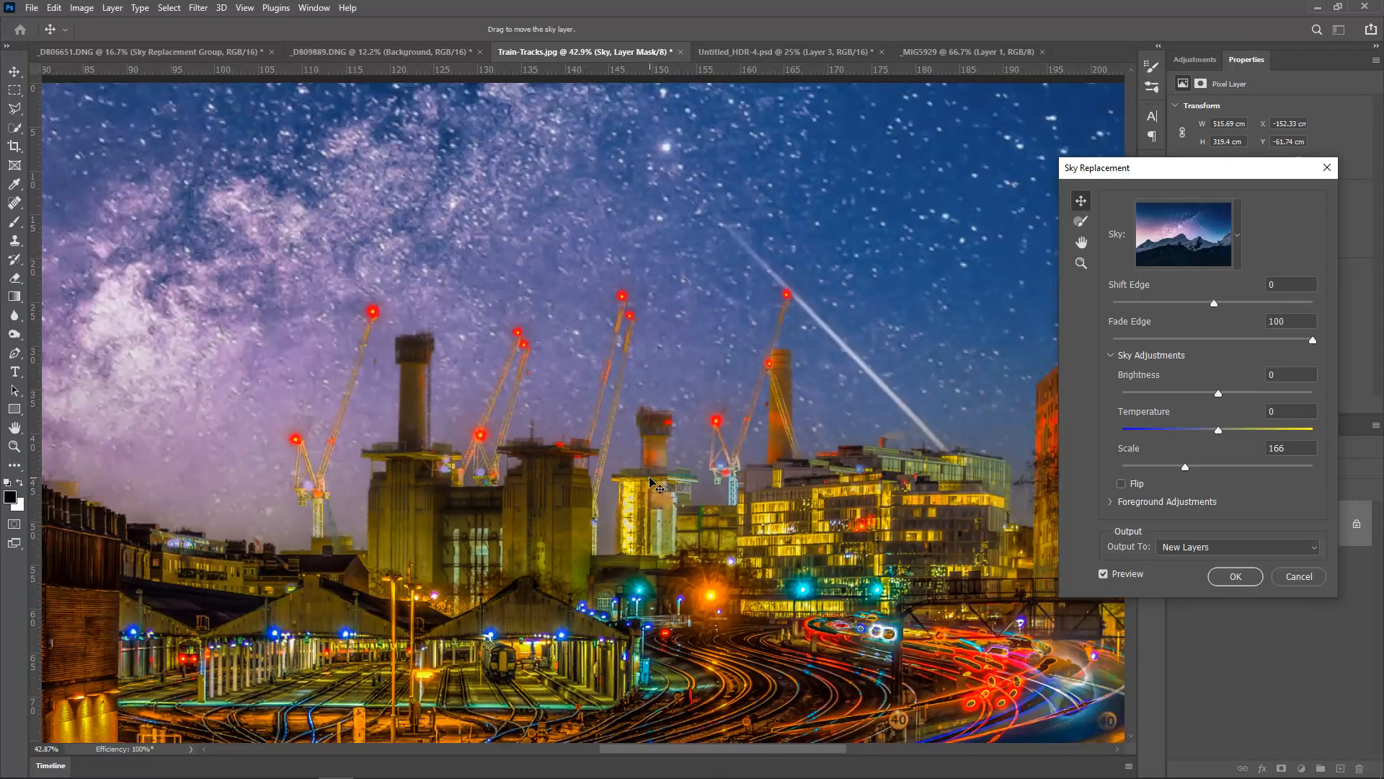
pyautogui.scroll(4, 382, 465)
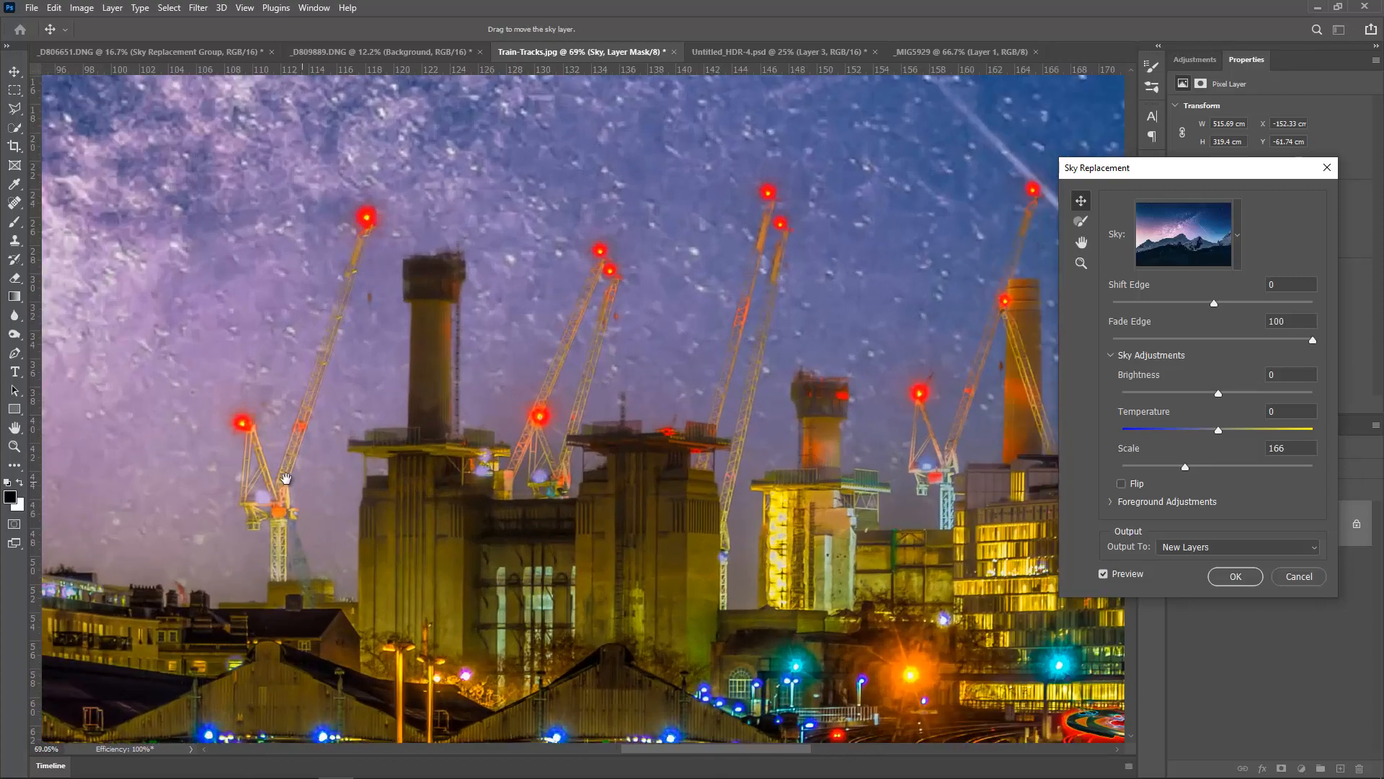
pyautogui.moveTo(285, 478); pyautogui.dragTo(690, 391)
pyautogui.scroll(-5, 688, 390)
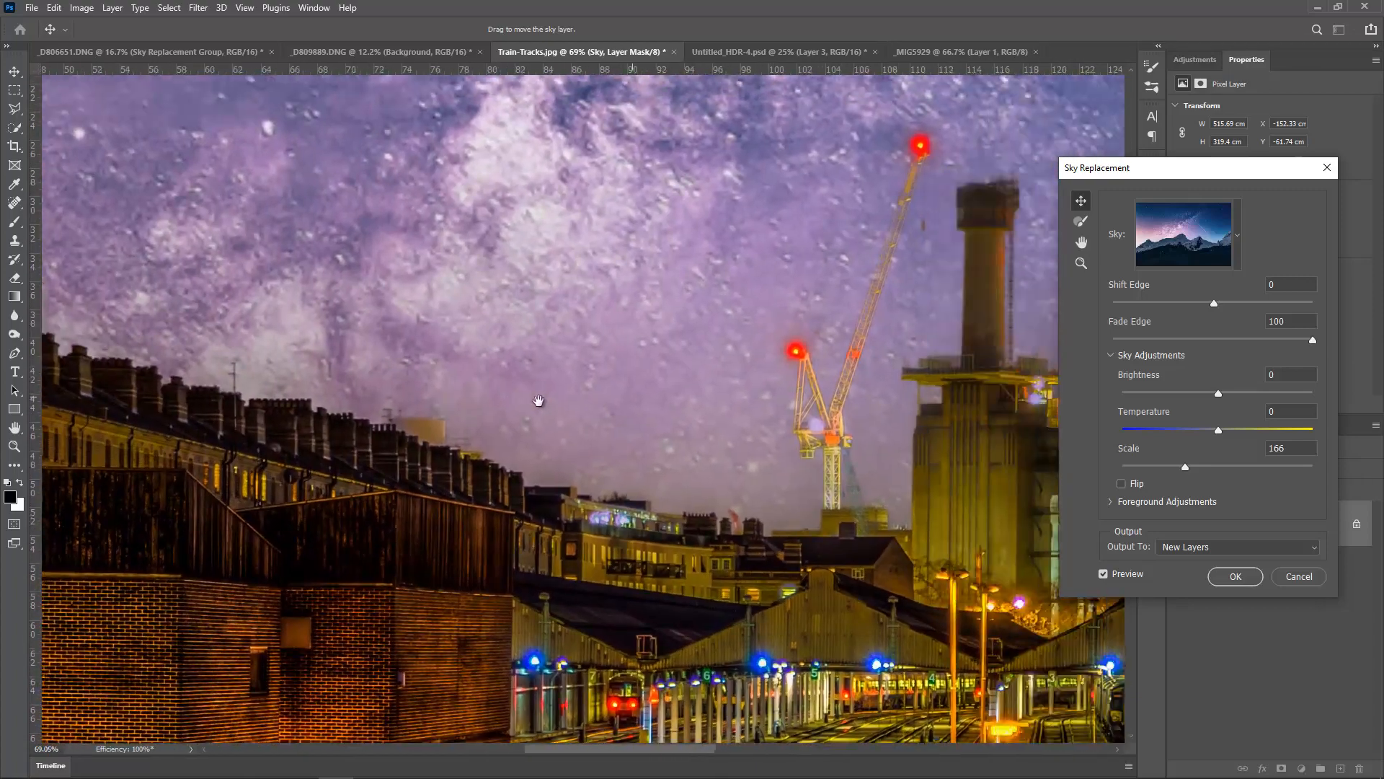
pyautogui.scroll(-1, 746, 421)
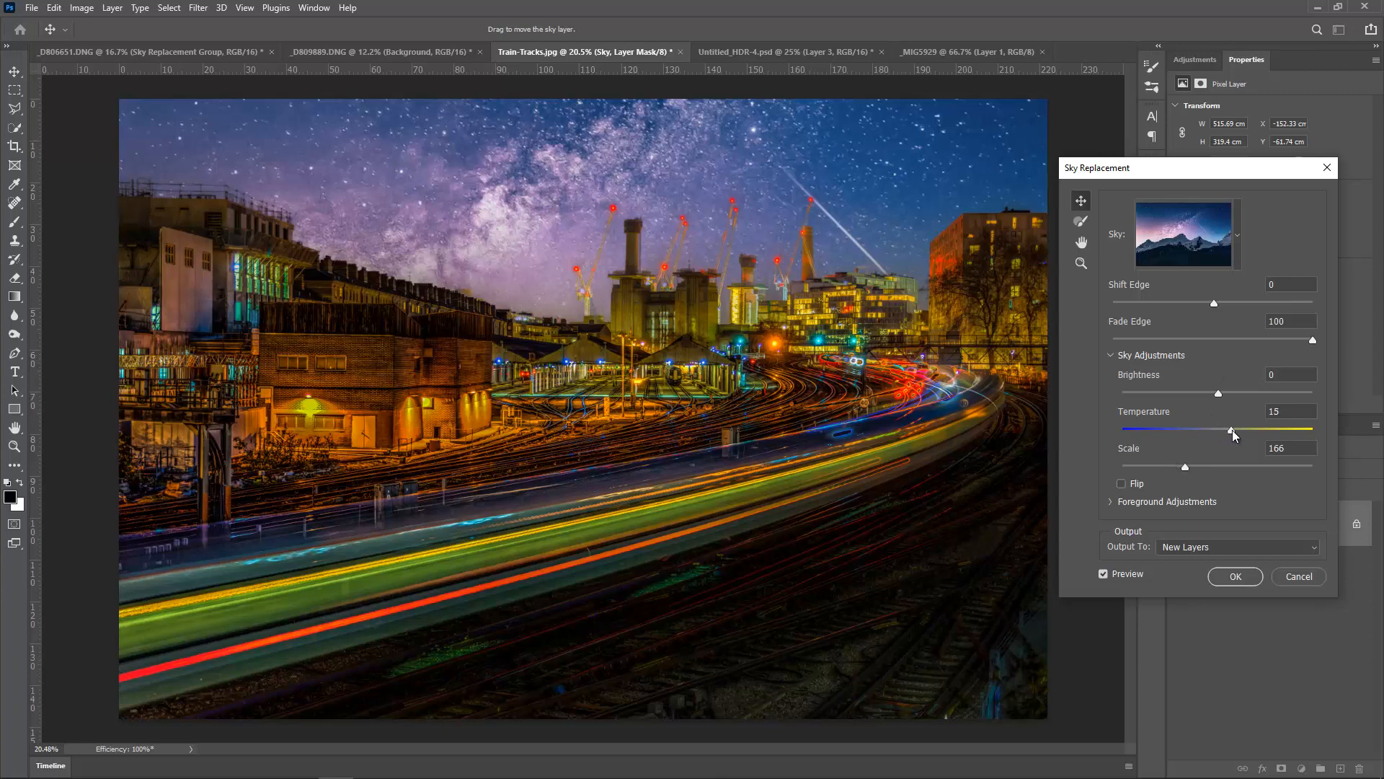
# Set the sky's temperature to 37 and brightness to -43, and output the replacement to New Layers
pyautogui.moveTo(1249, 430); pyautogui.dragTo(1177, 397)
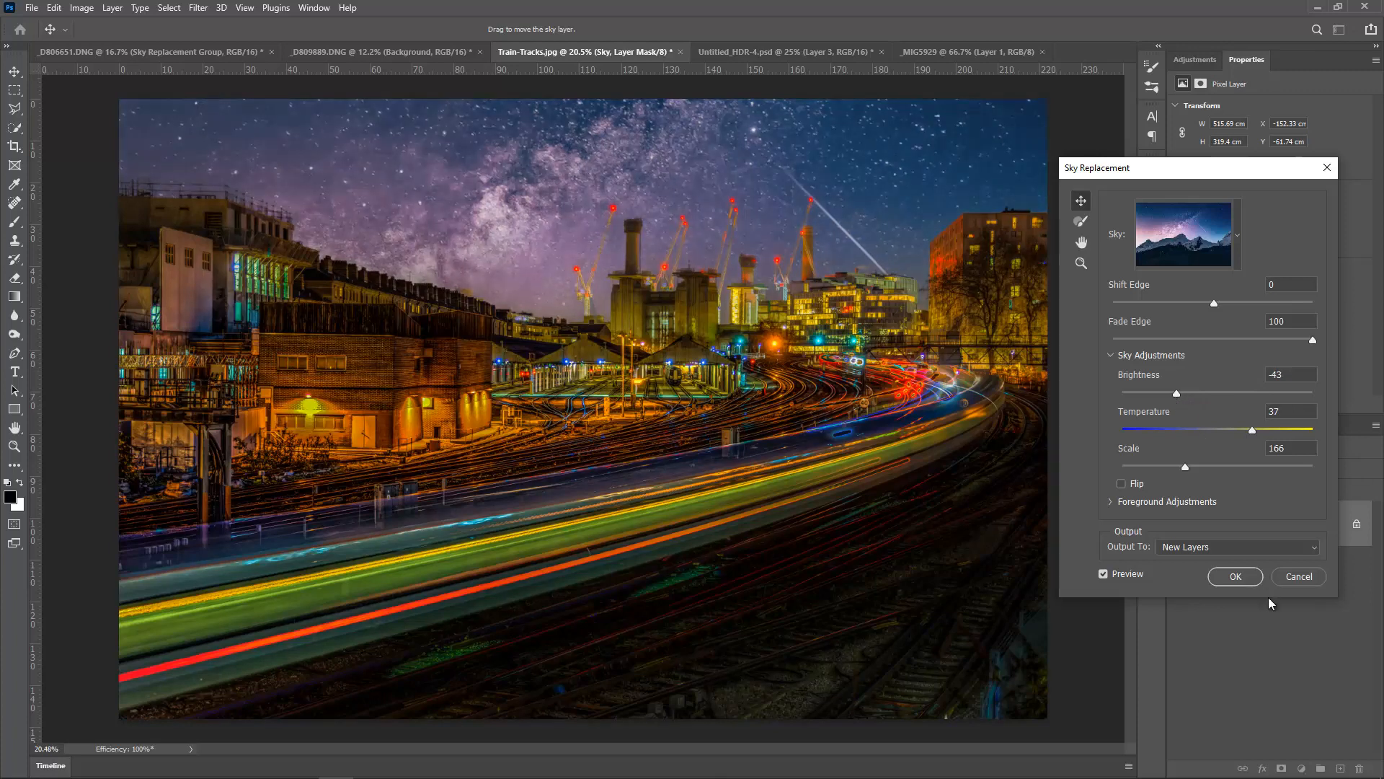
pyautogui.click(1231, 577)
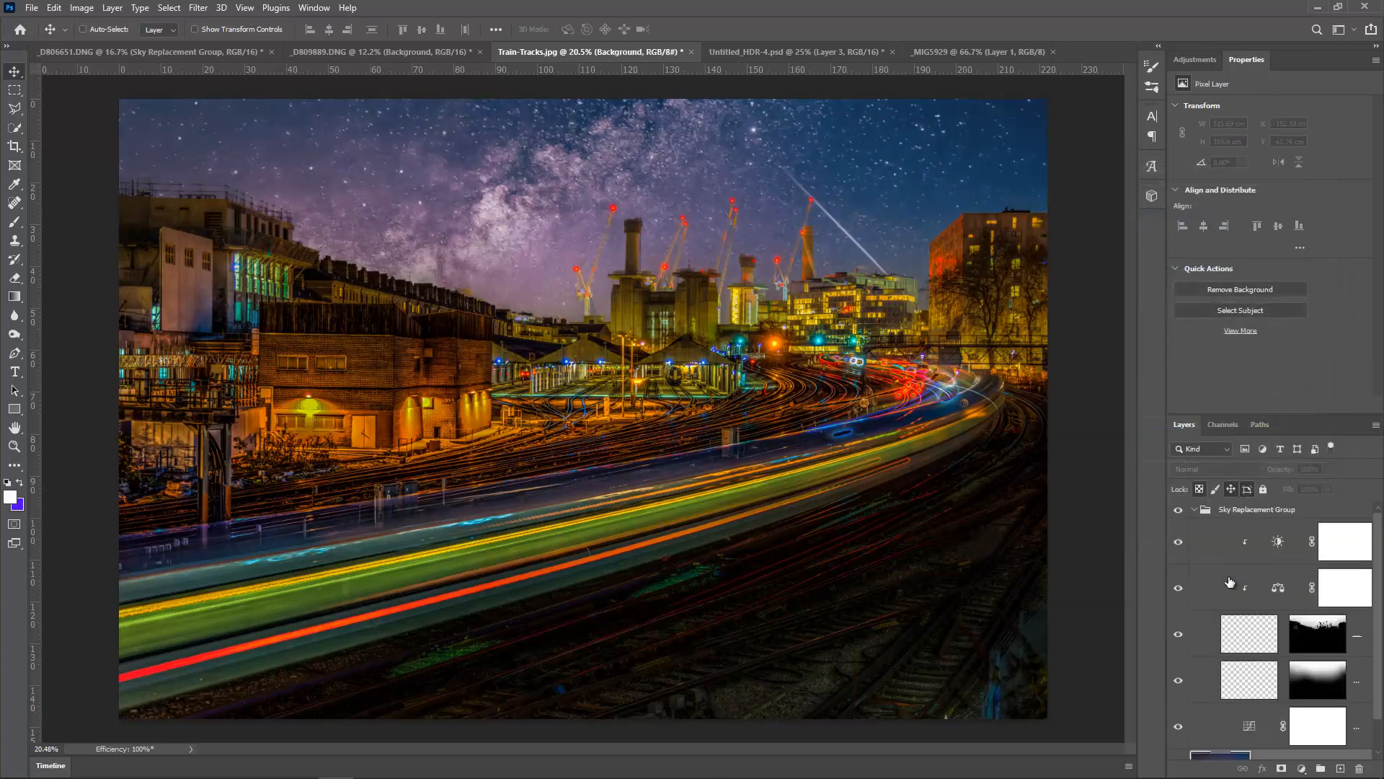
# Lower the Sky Replacement Group's opacity to 46% and stamp all visible layers into a new layer above it
pyautogui.click(1277, 512)
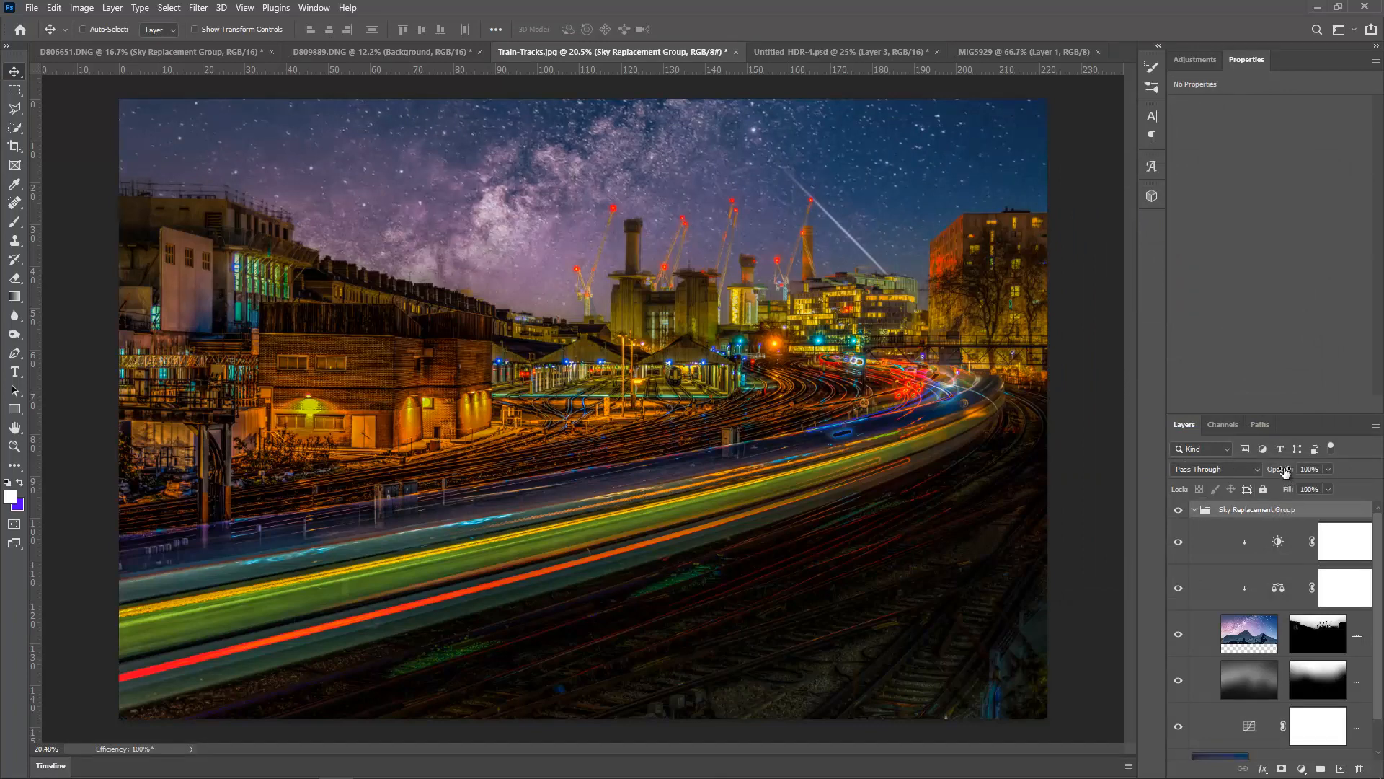
pyautogui.moveTo(1284, 470); pyautogui.dragTo(1247, 476)
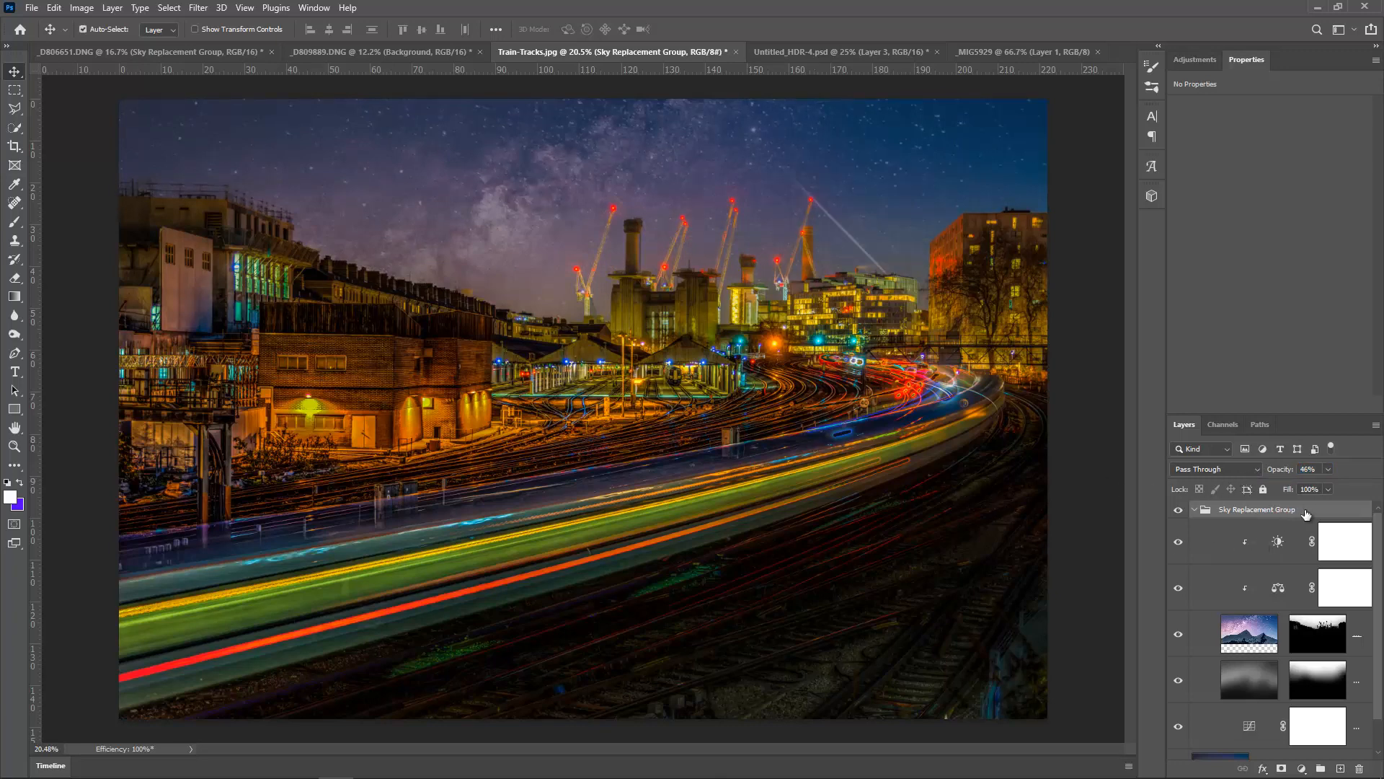
pyautogui.hotkey('ctrl', 'shift', 'alt', 'e')
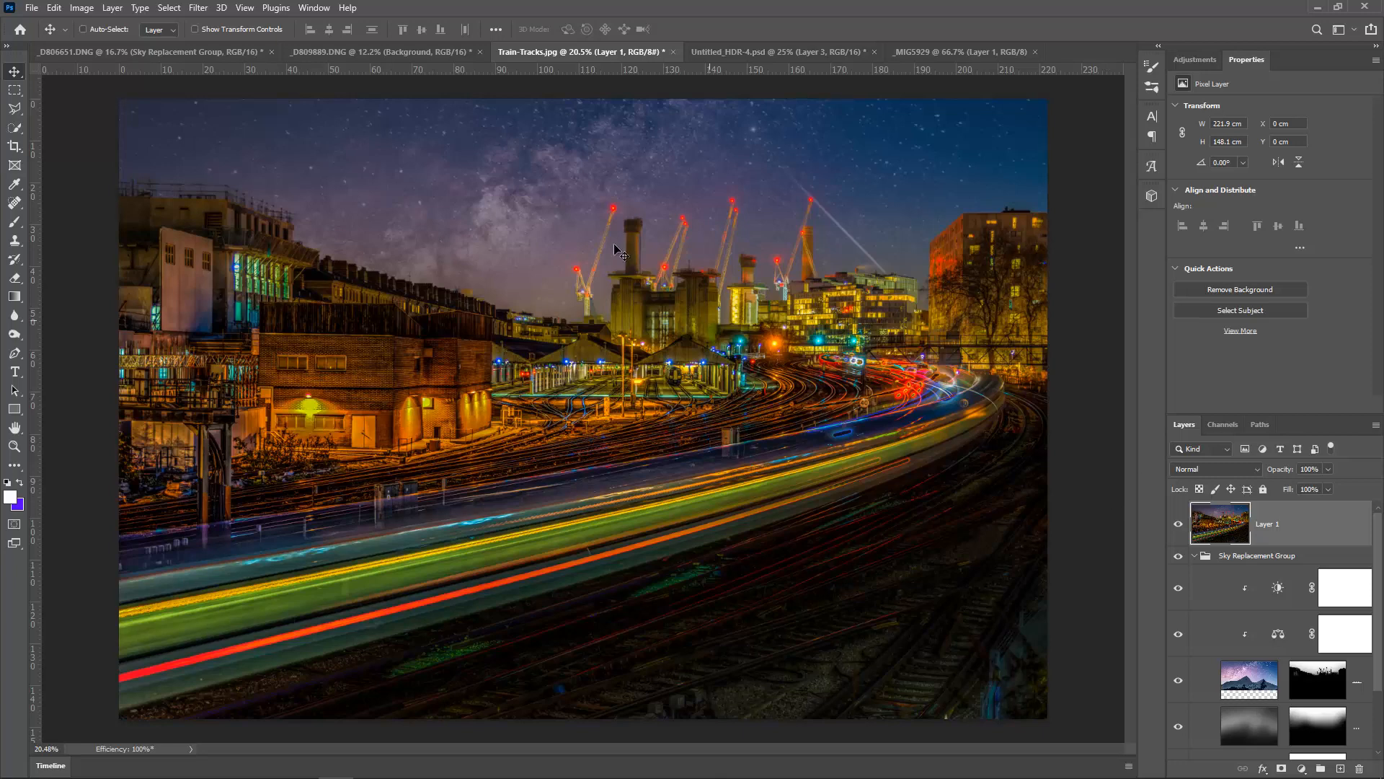
# Apply the Camera Raw Filter to the stamped layer with Highlights -53, Shadows +20 and Clarity +60
pyautogui.click(198, 8)
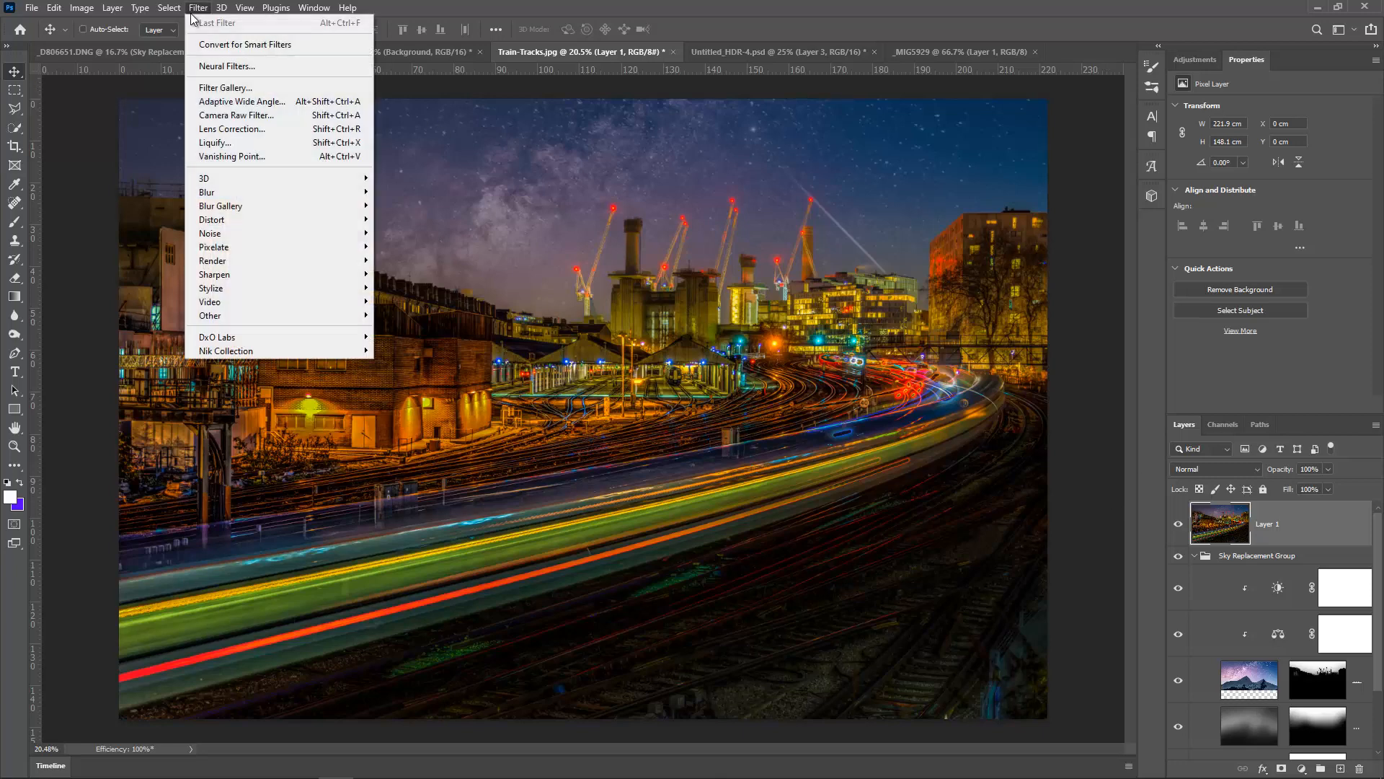
pyautogui.click(252, 115)
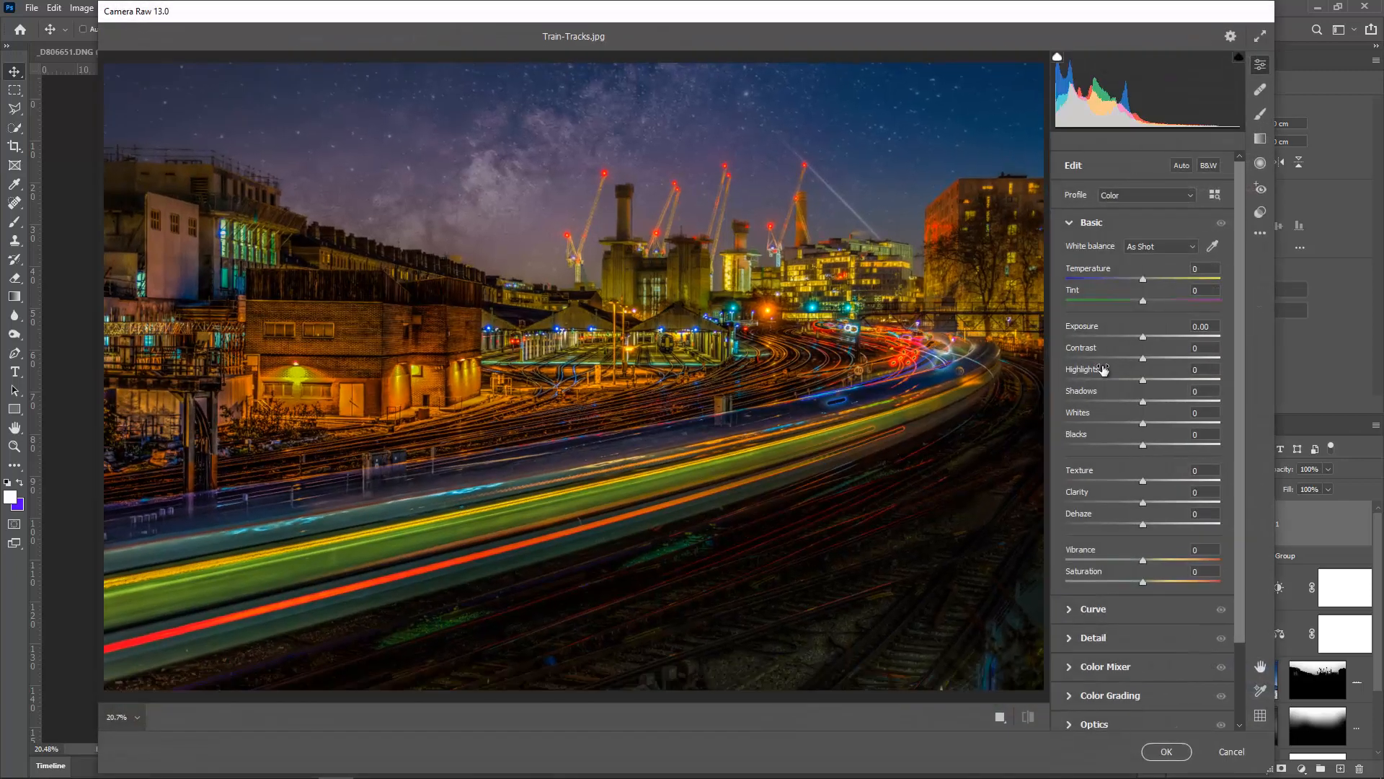
pyautogui.click(1101, 379)
pyautogui.click(1158, 401)
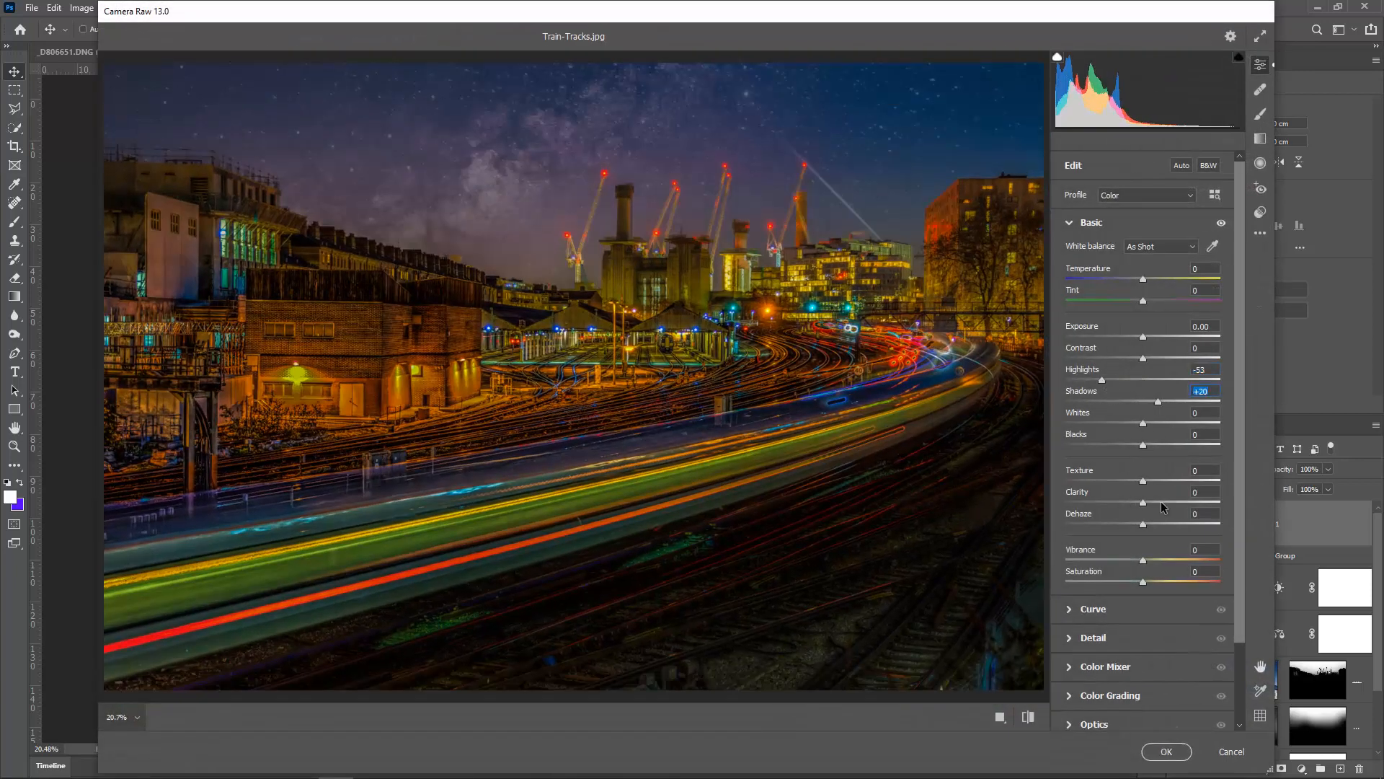
pyautogui.click(1189, 502)
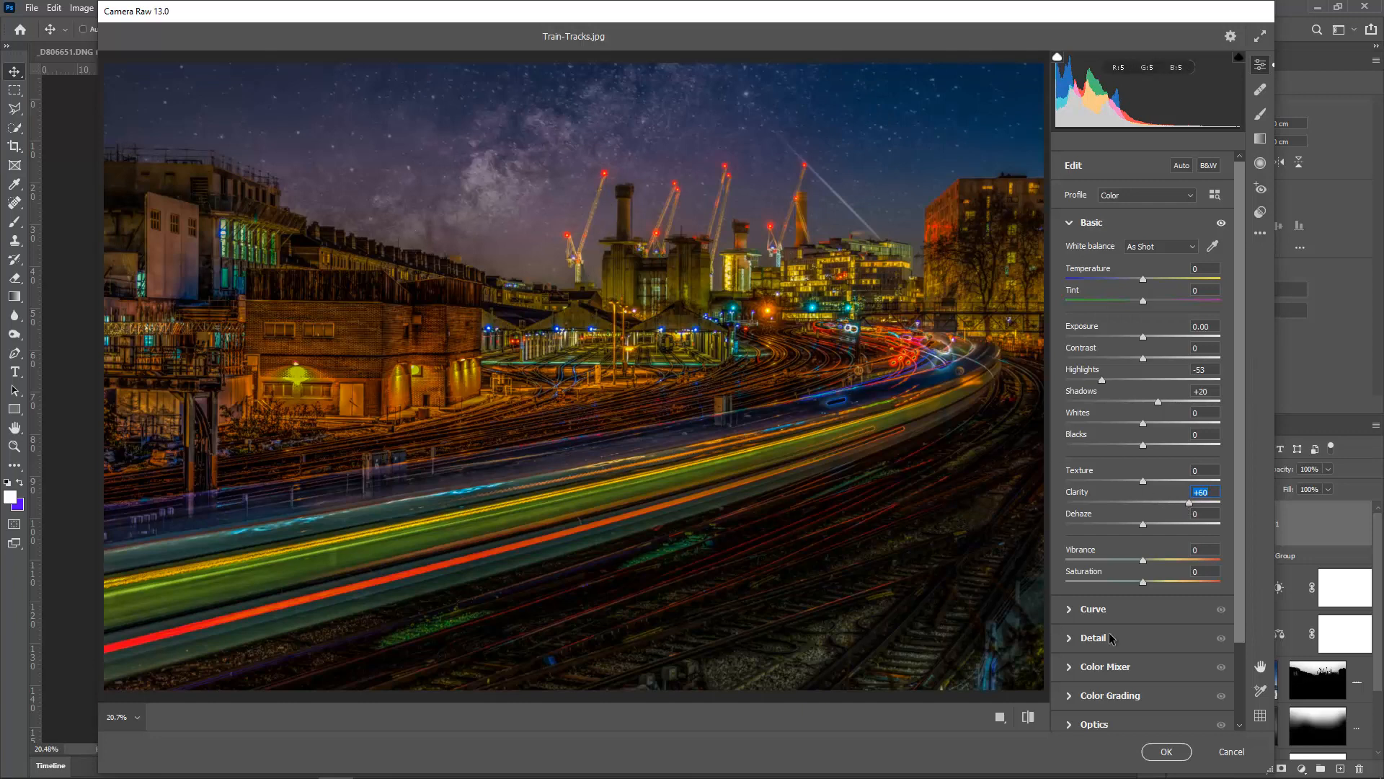
pyautogui.click(1167, 751)
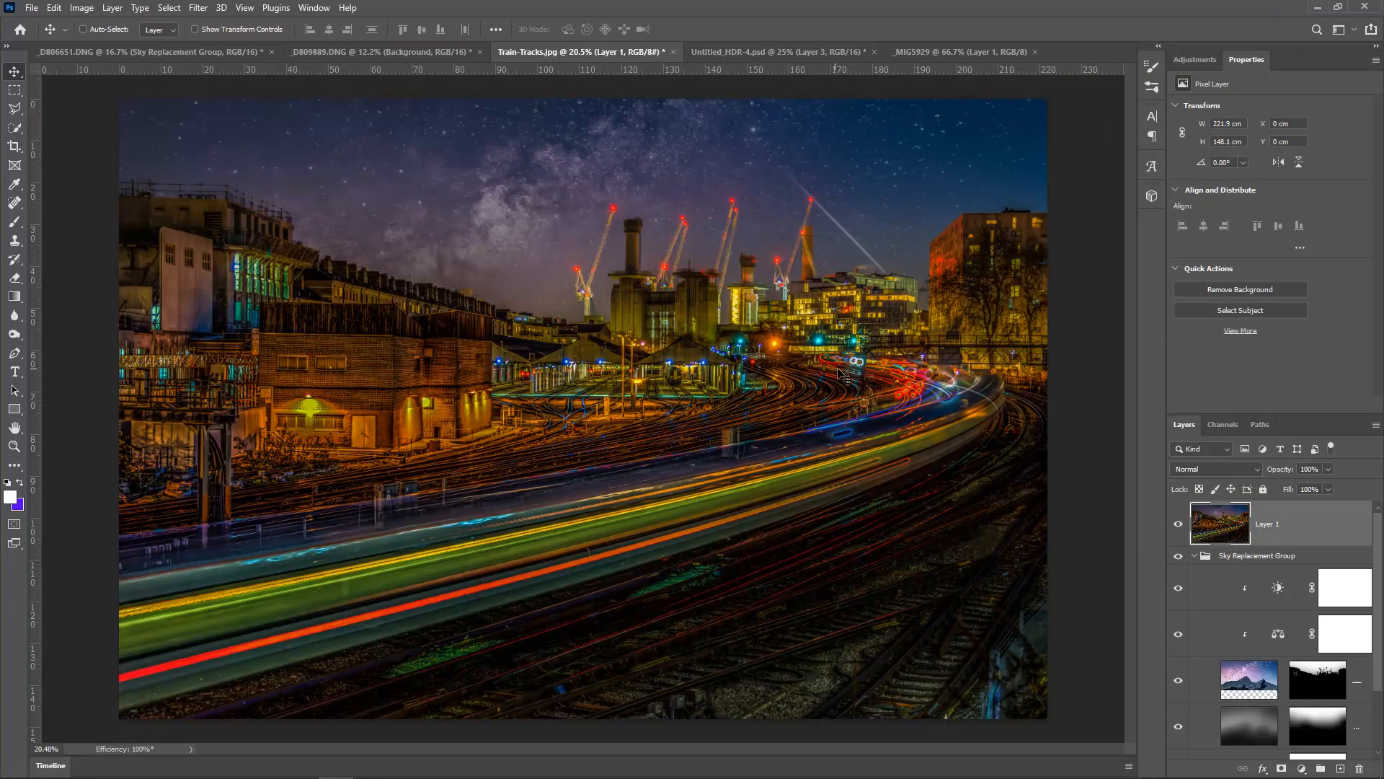
# Start Sky Replacement on Untitled_HDR-4.psd, scale the starry sky to 172 and move it down until its mountains are hidden behind the buildings
pyautogui.click(769, 49)
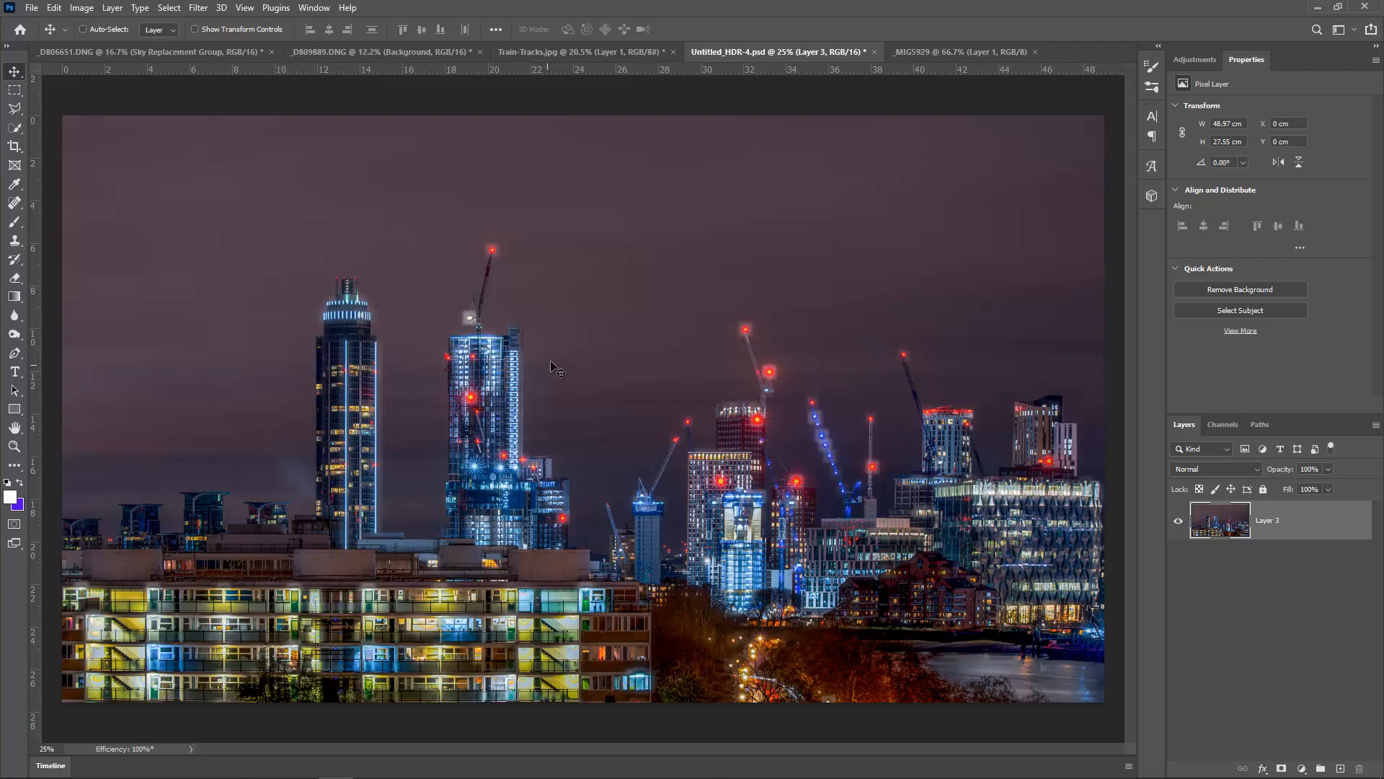
pyautogui.click(55, 8)
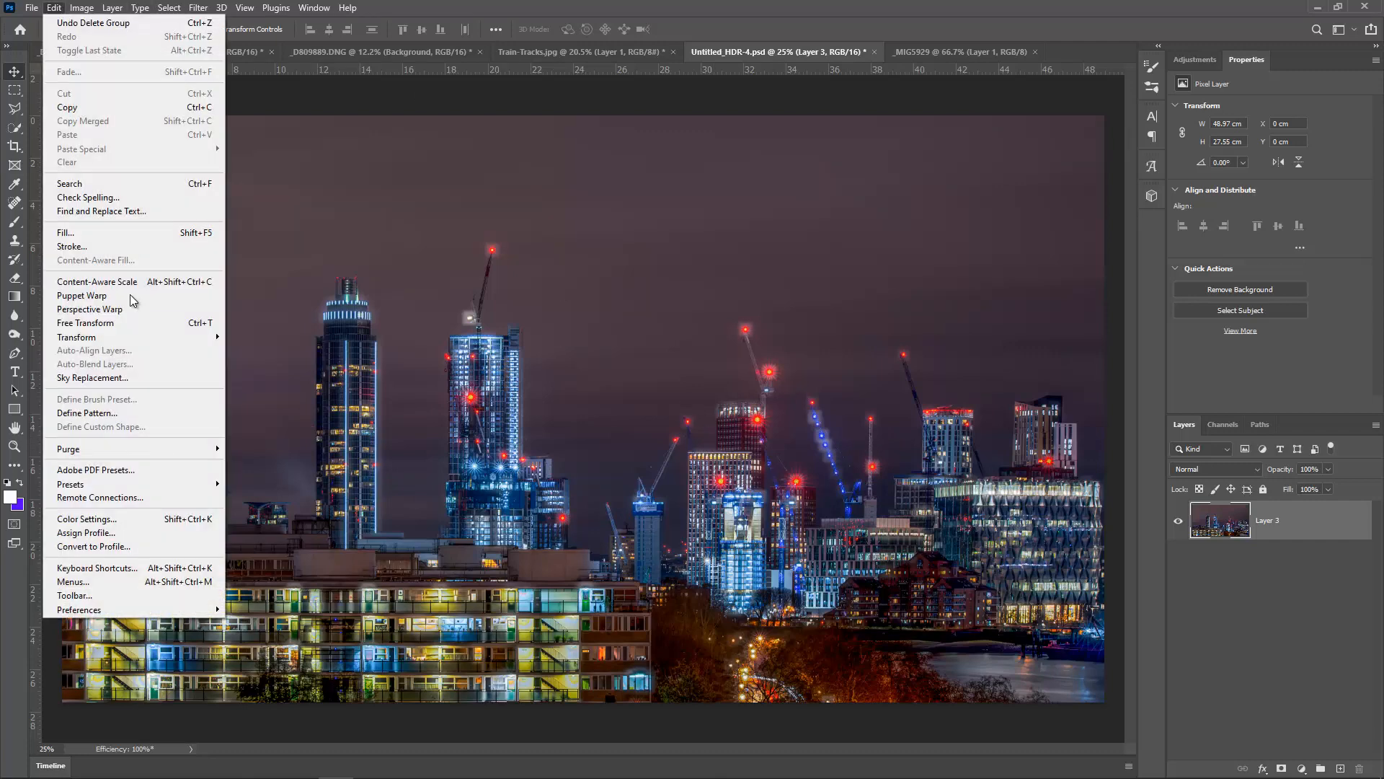
pyautogui.click(116, 372)
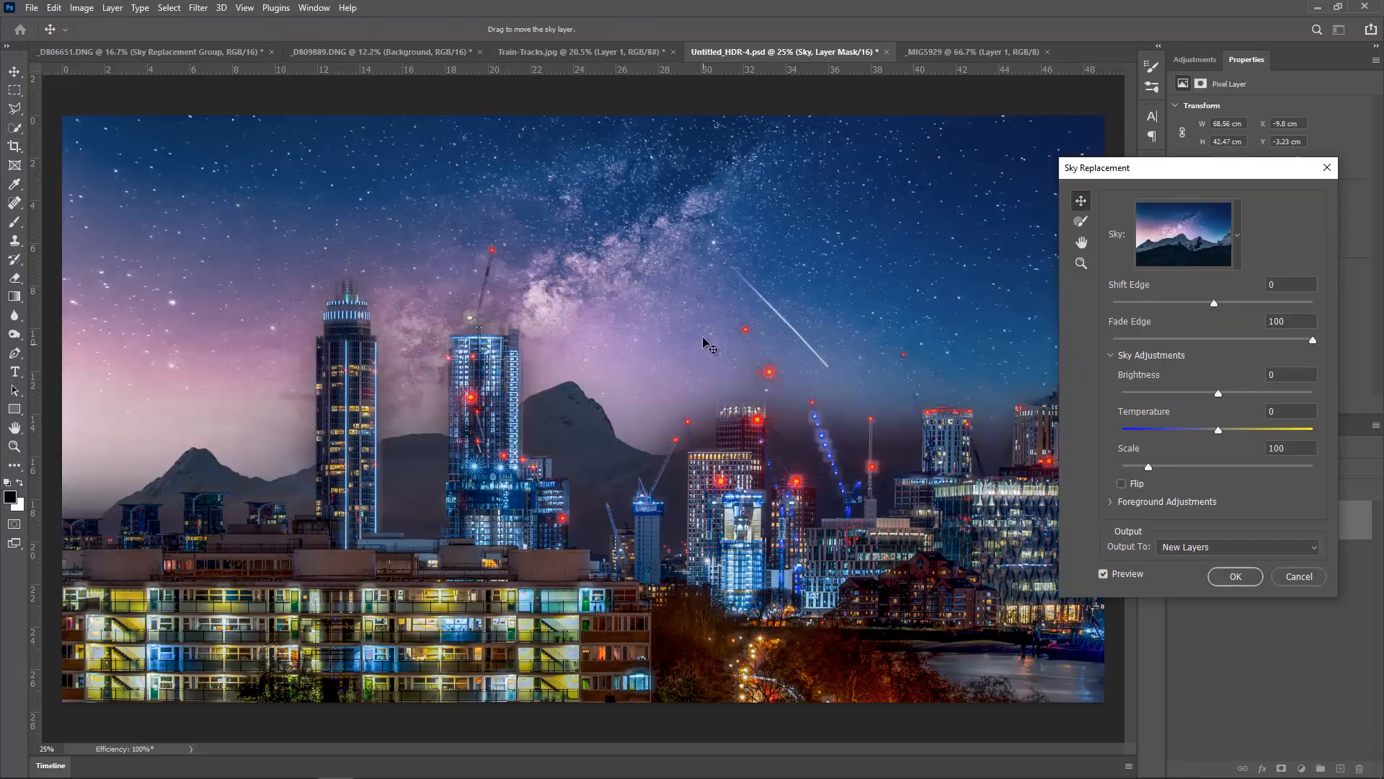
pyautogui.moveTo(686, 309); pyautogui.dragTo(685, 469)
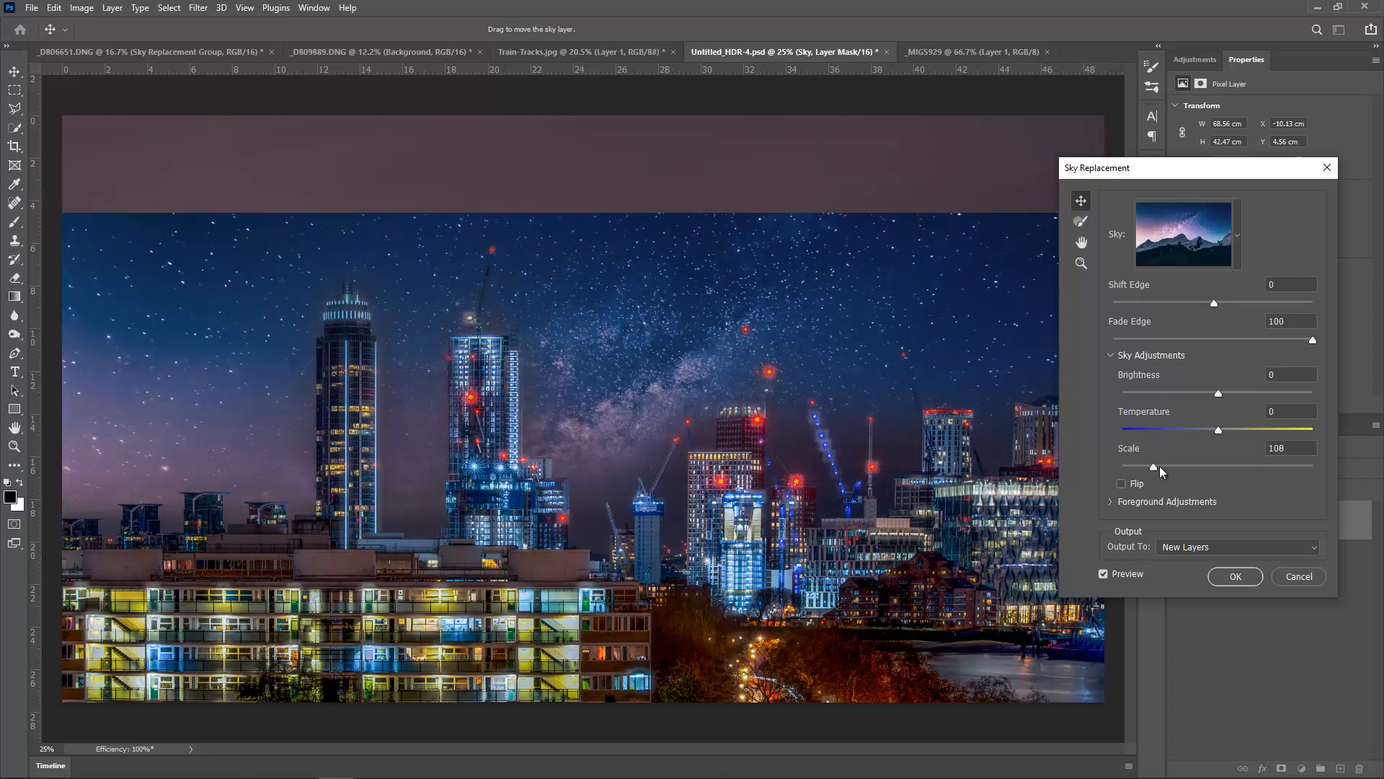
pyautogui.moveTo(1169, 466); pyautogui.dragTo(1188, 467)
pyautogui.moveTo(733, 390); pyautogui.dragTo(694, 485)
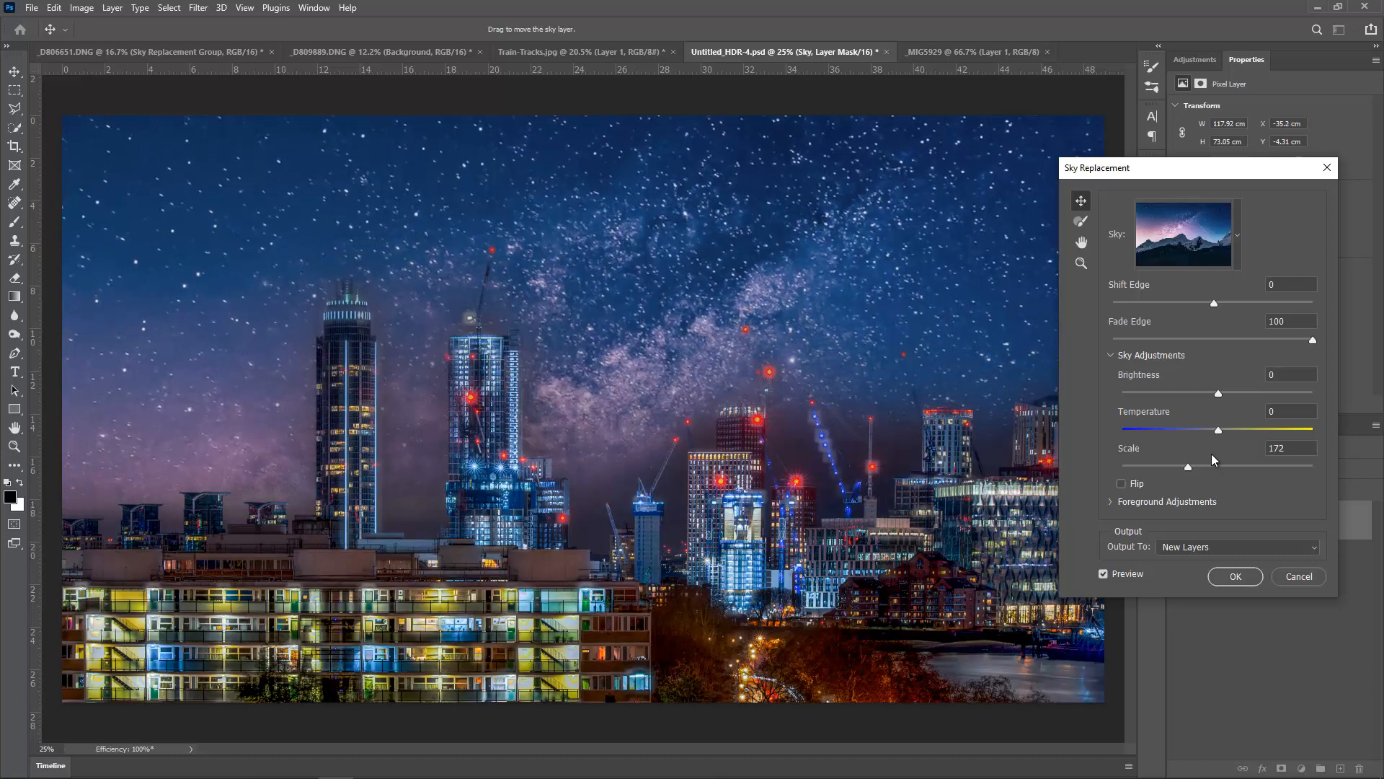
# Set the sky's Shift Edge to 54 and reduce its Fade Edge to near the minimum
pyautogui.scroll(-1, 836, 462)
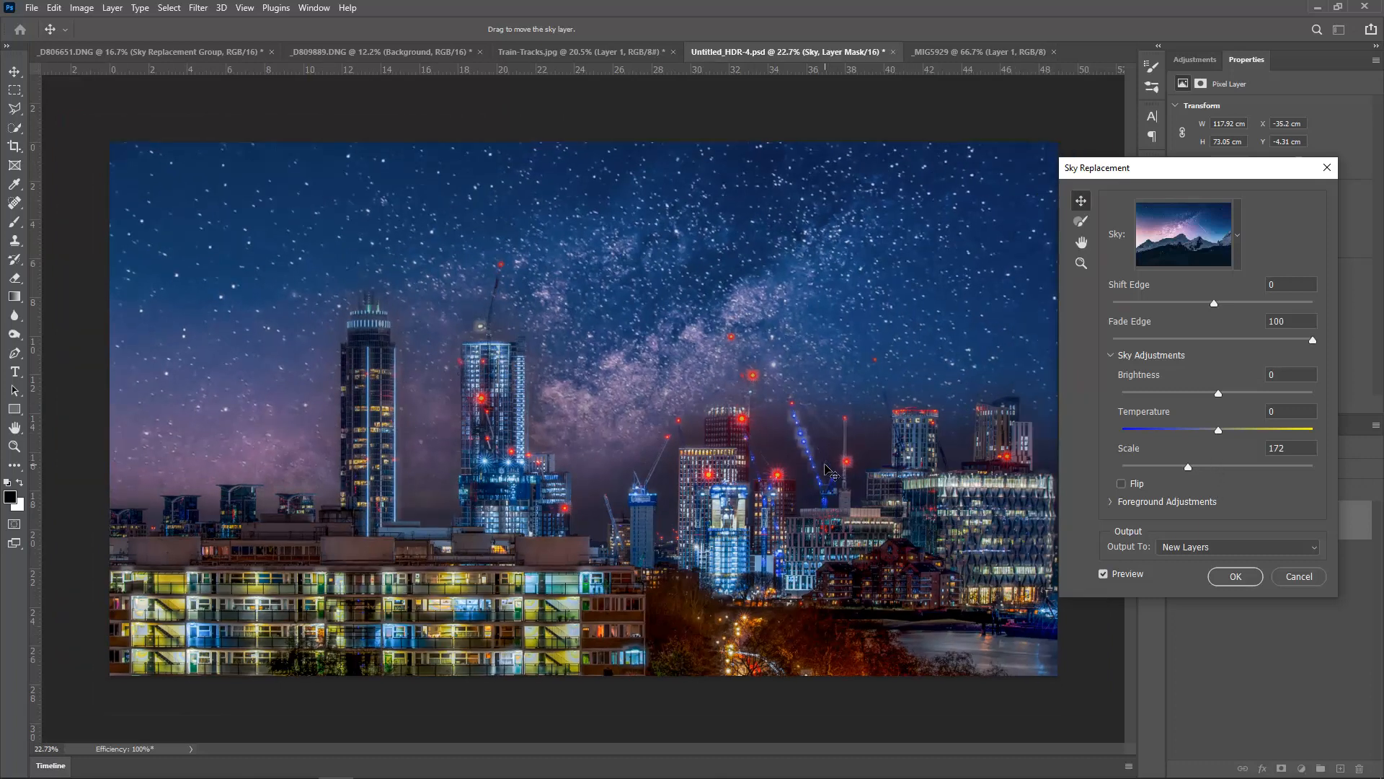
pyautogui.scroll(-1, 830, 472)
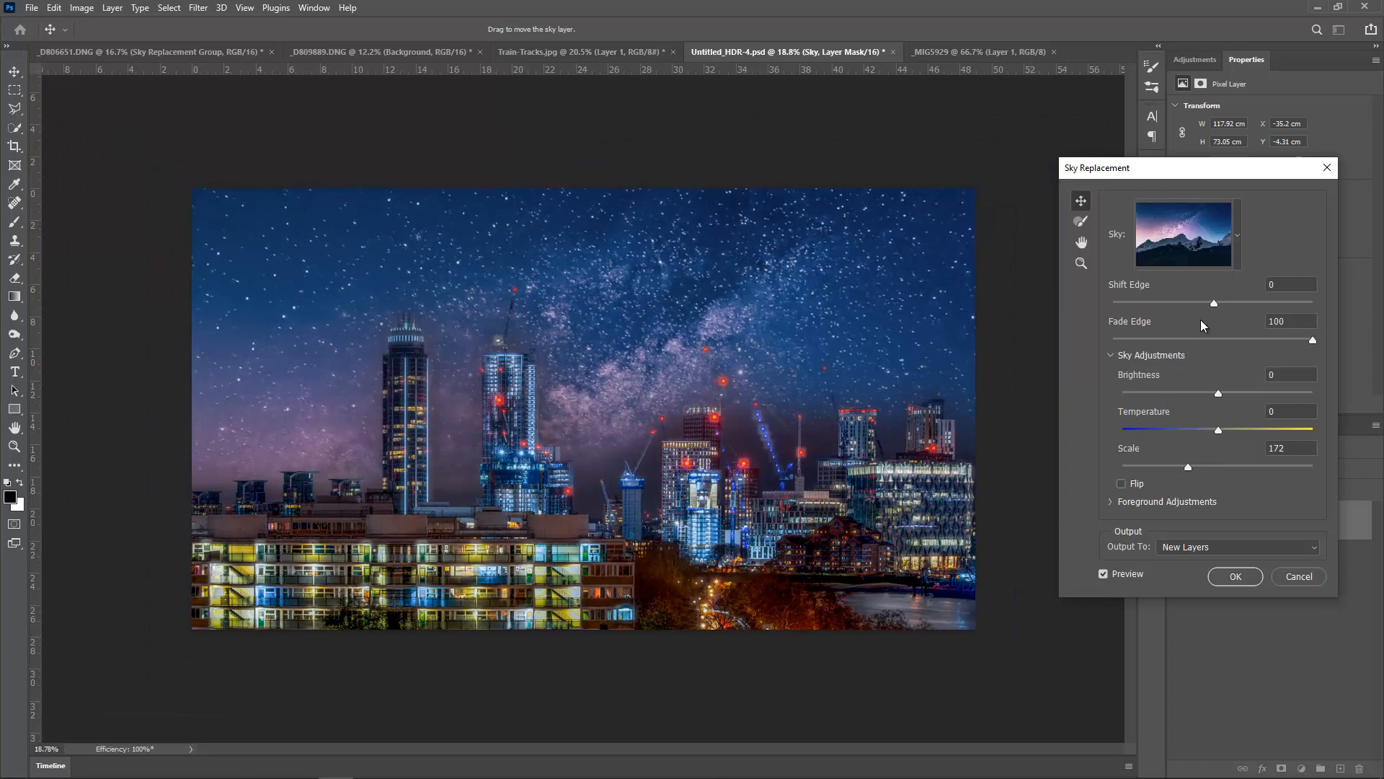
pyautogui.moveTo(1214, 304); pyautogui.dragTo(1267, 306)
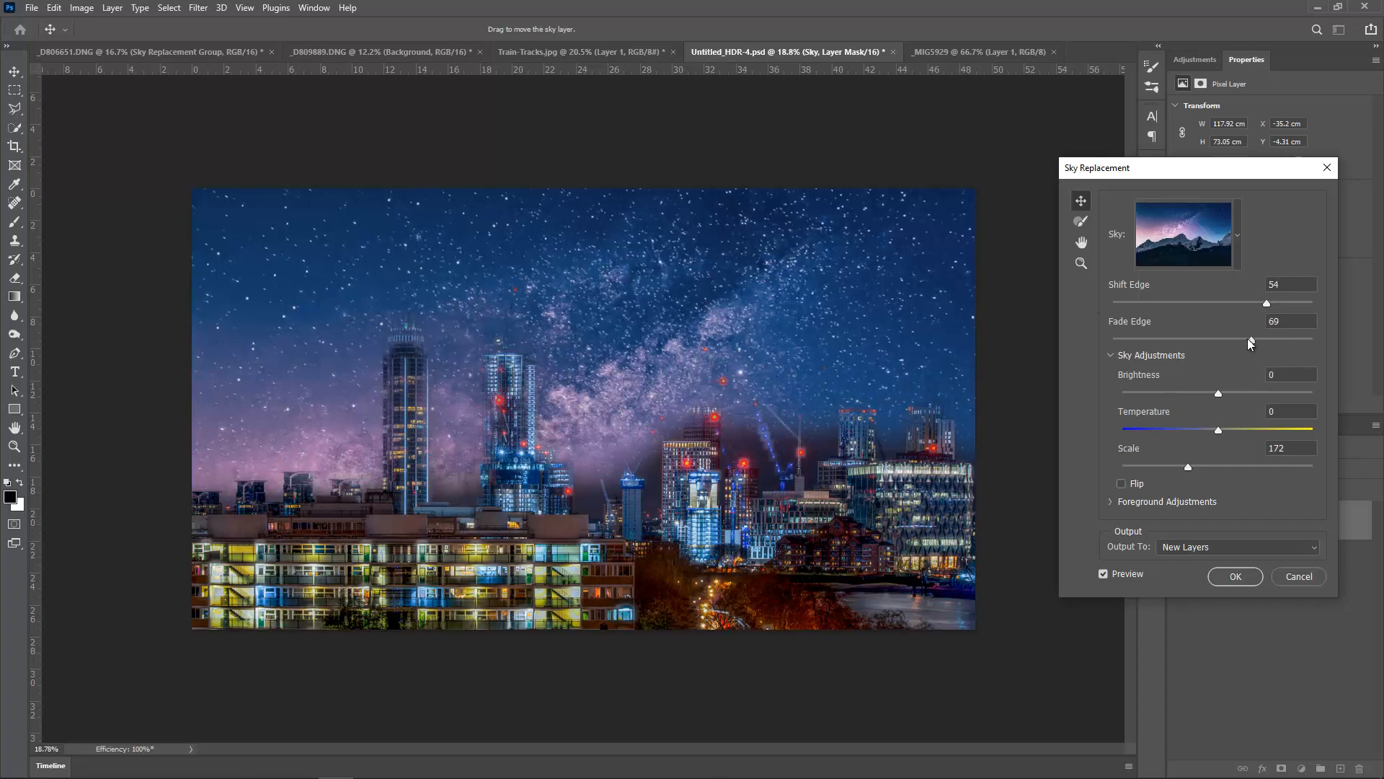
pyautogui.moveTo(1229, 339); pyautogui.dragTo(1217, 339)
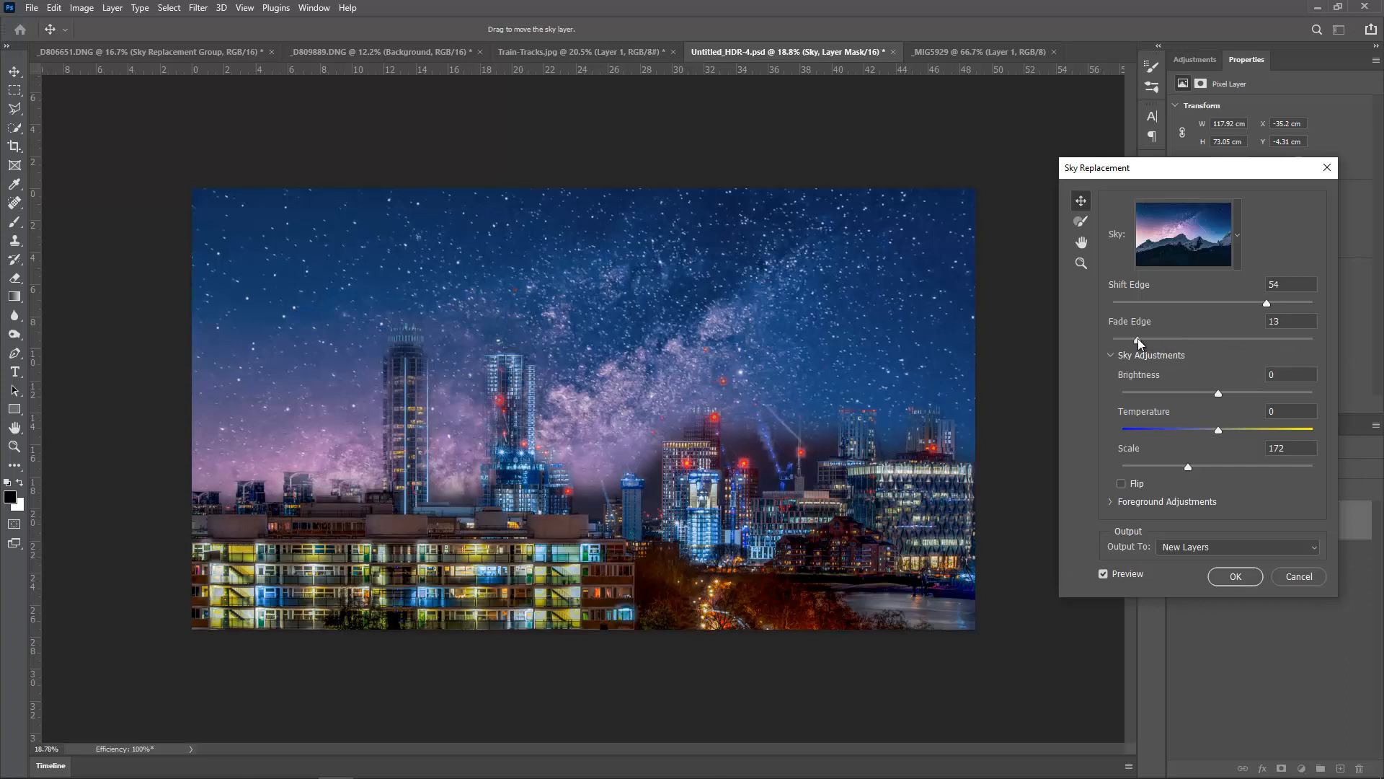
pyautogui.moveTo(1136, 339); pyautogui.dragTo(1130, 339)
# Output the sky replacement to New Layers and lower the Sky Replacement Group's opacity to 27%
pyautogui.click(1234, 576)
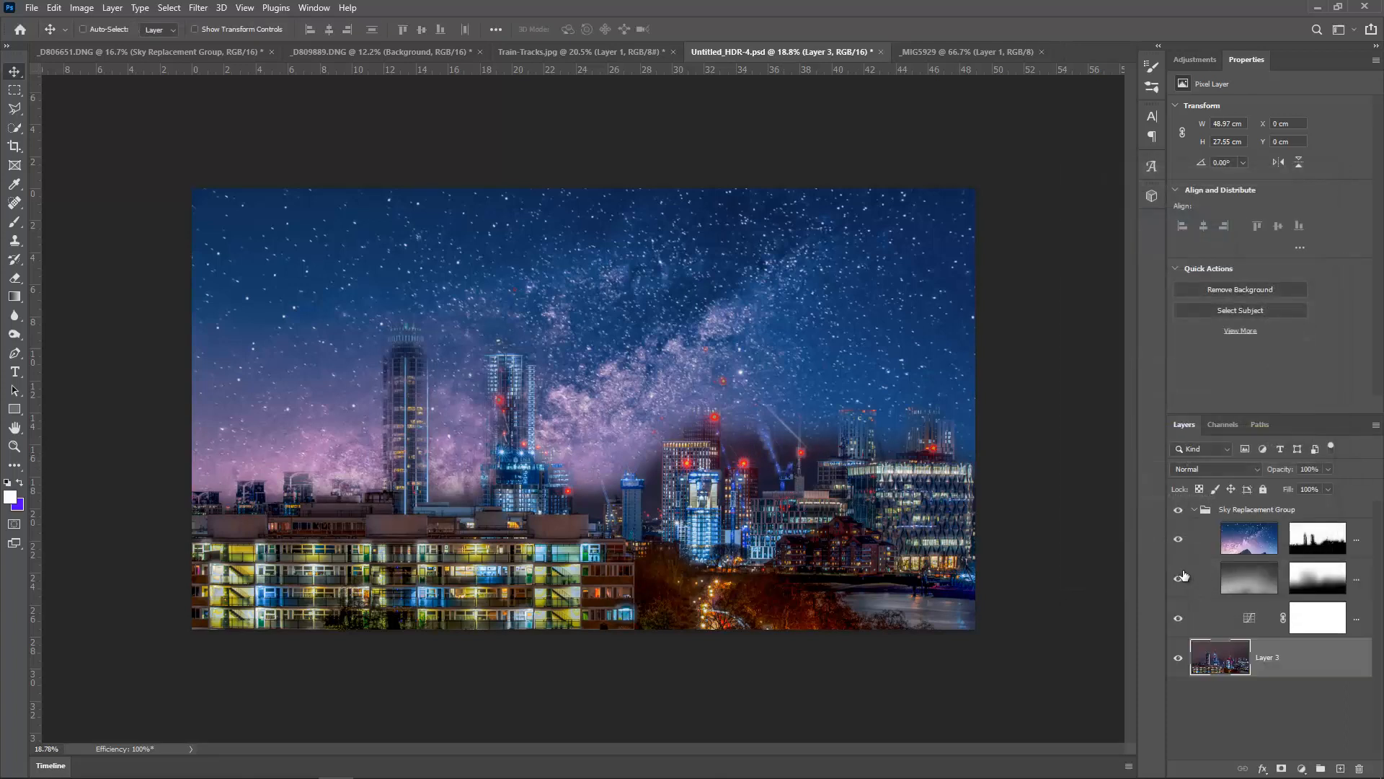
pyautogui.click(1251, 511)
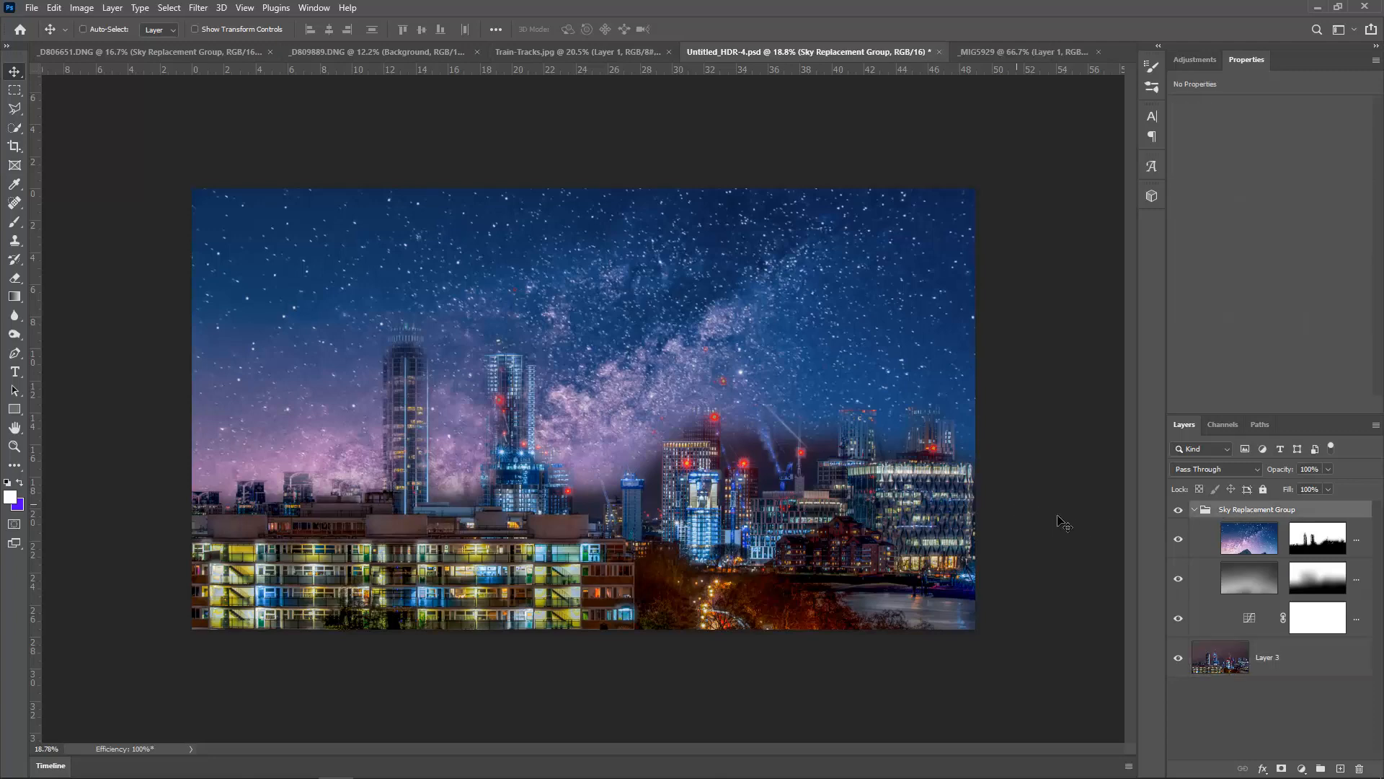
pyautogui.moveTo(1281, 473); pyautogui.dragTo(1231, 473)
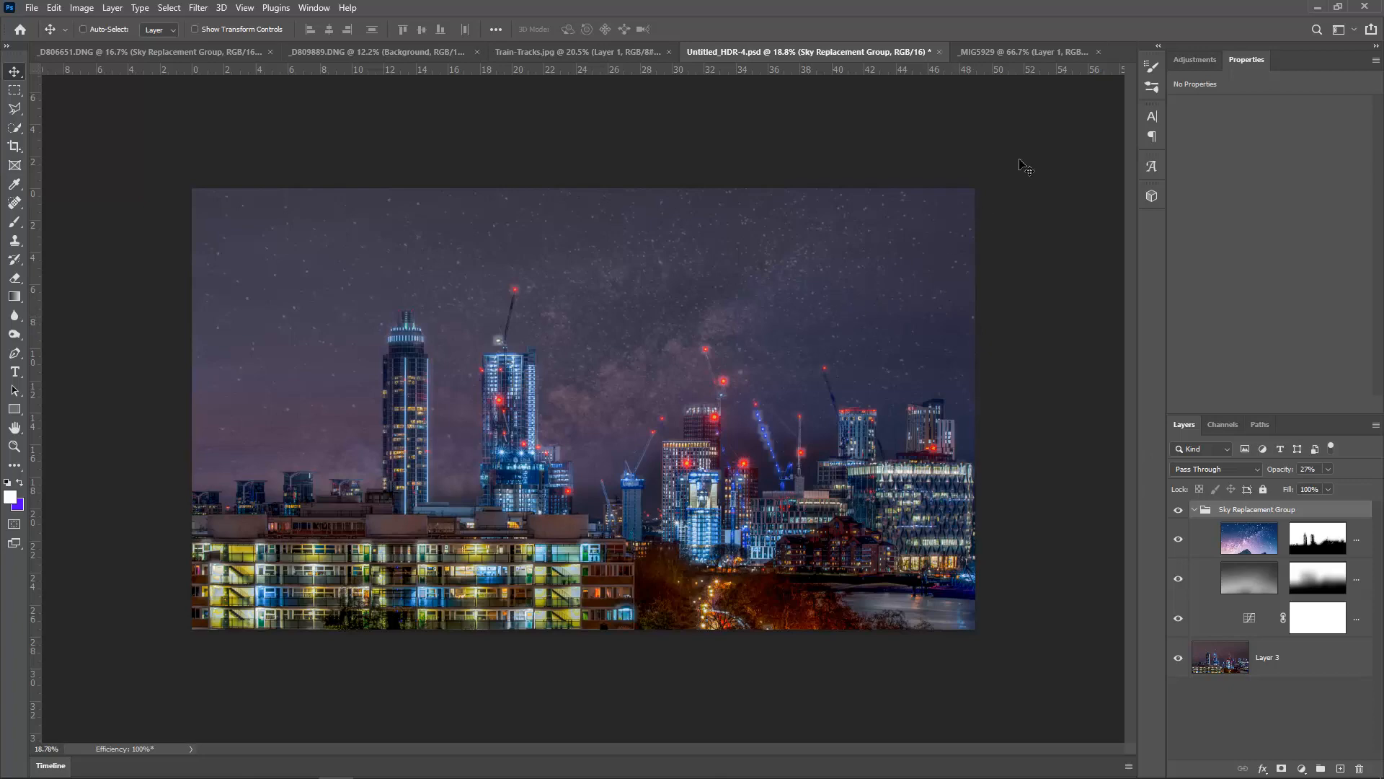
# Switch to the _MIG5929 video document and display its Timeline
pyautogui.click(1002, 50)
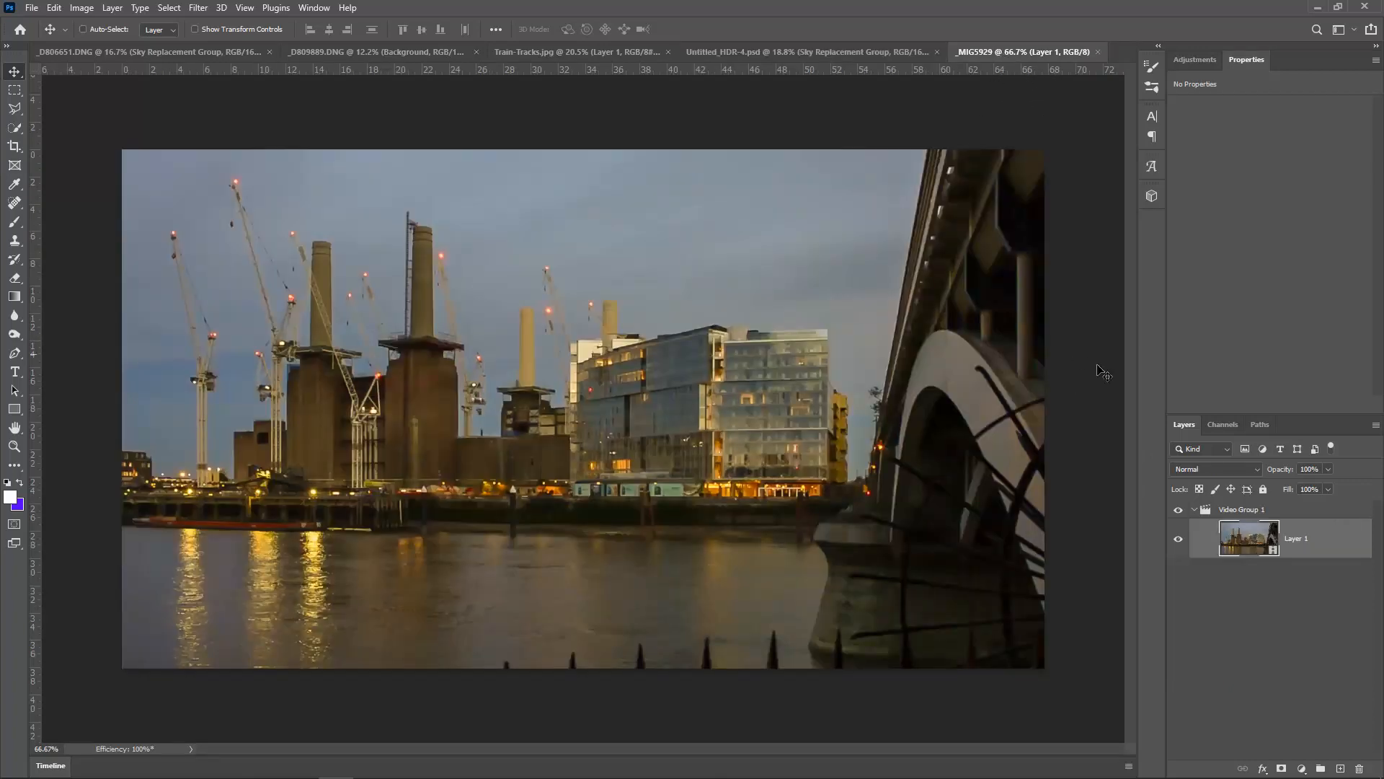
pyautogui.click(54, 766)
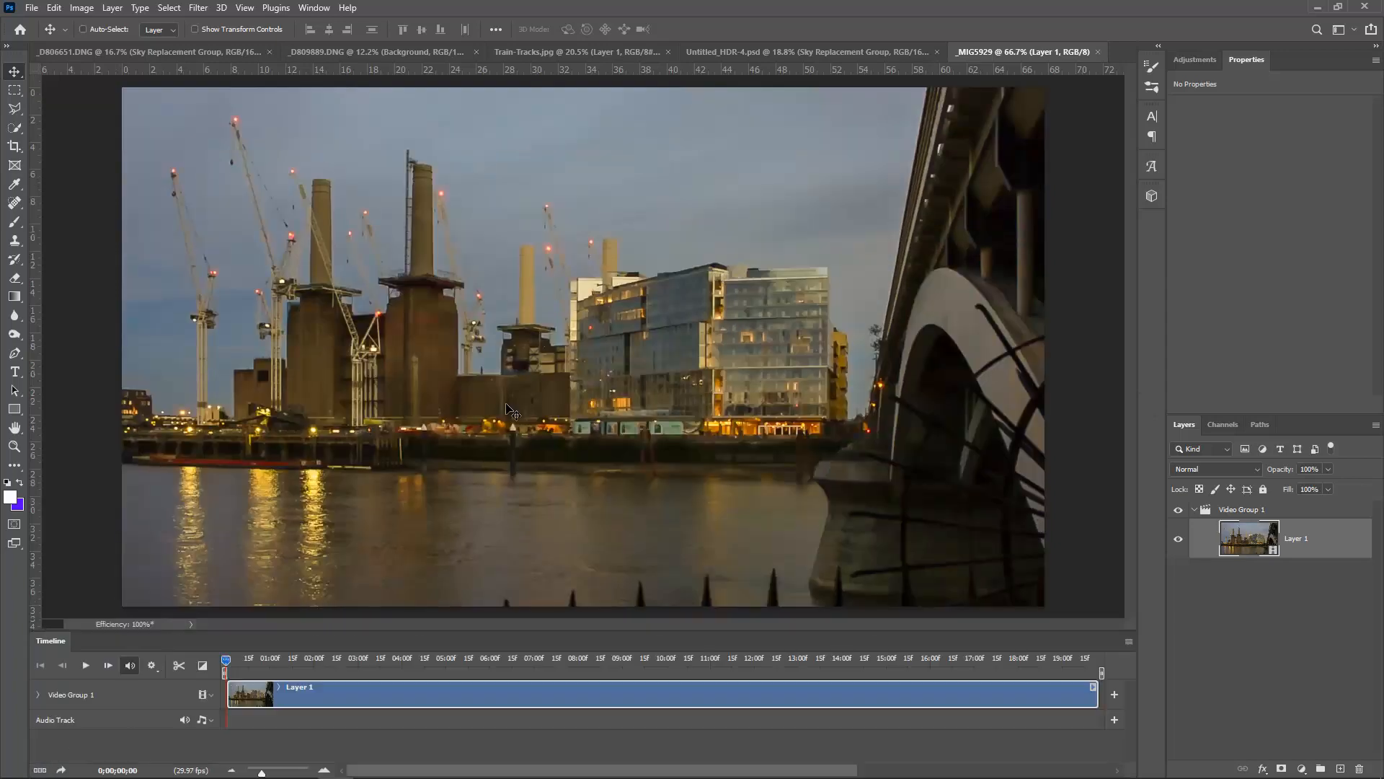
pyautogui.click(314, 7)
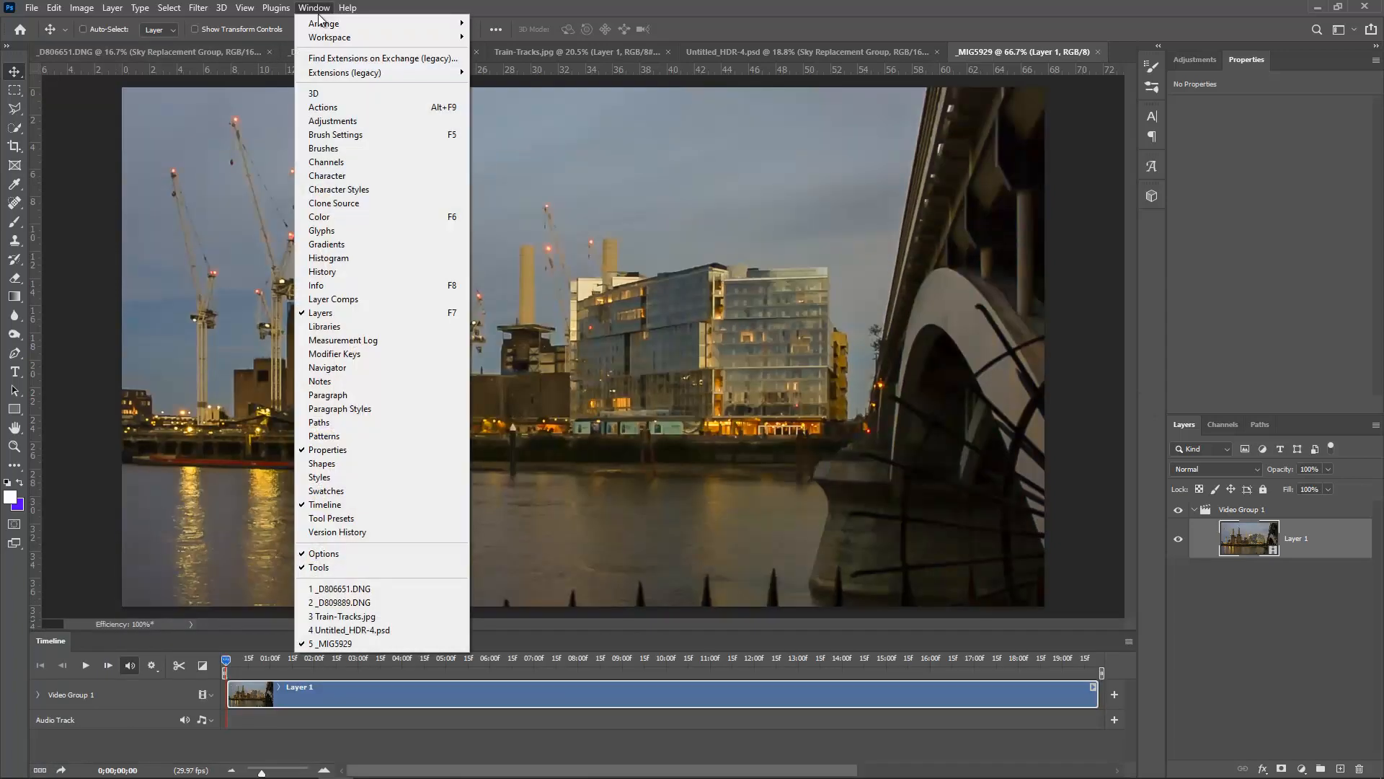
pyautogui.click(325, 505)
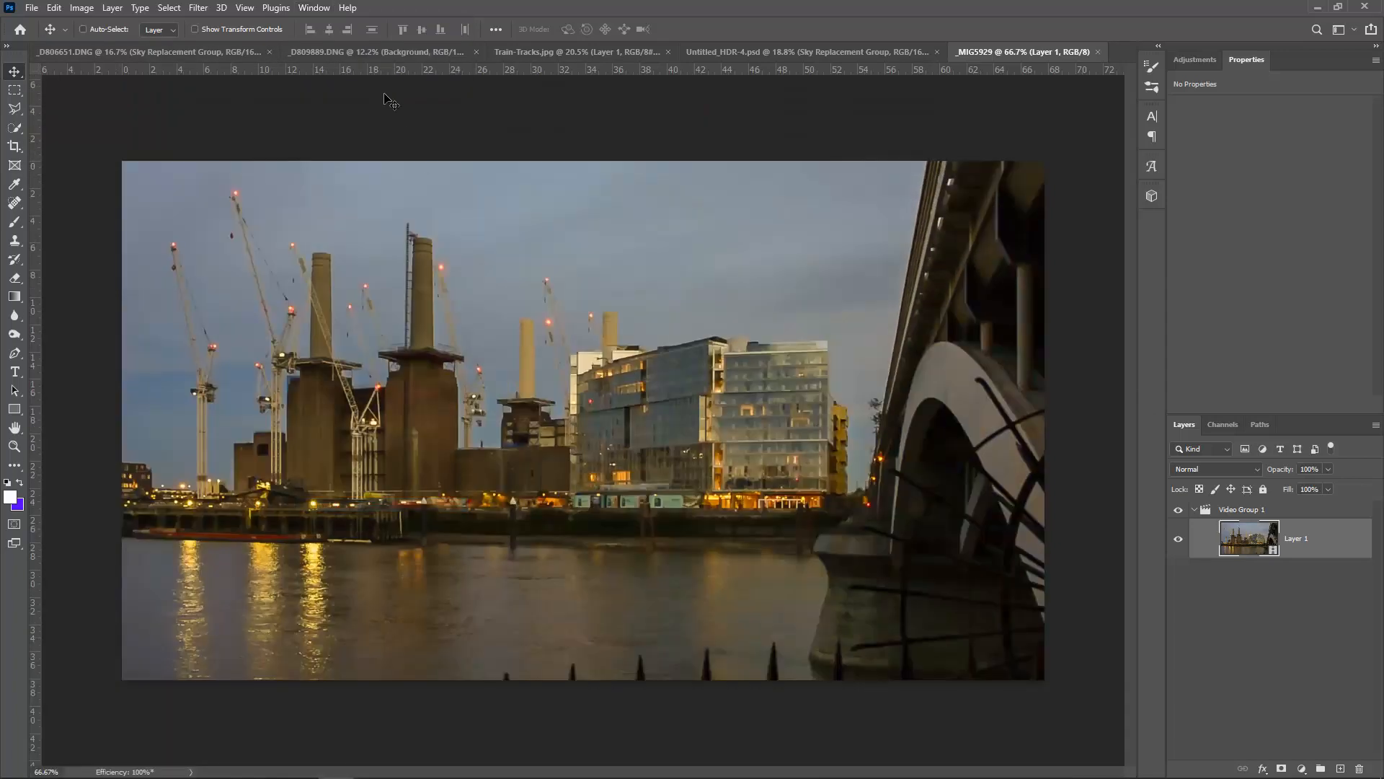
pyautogui.click(311, 9)
pyautogui.click(340, 500)
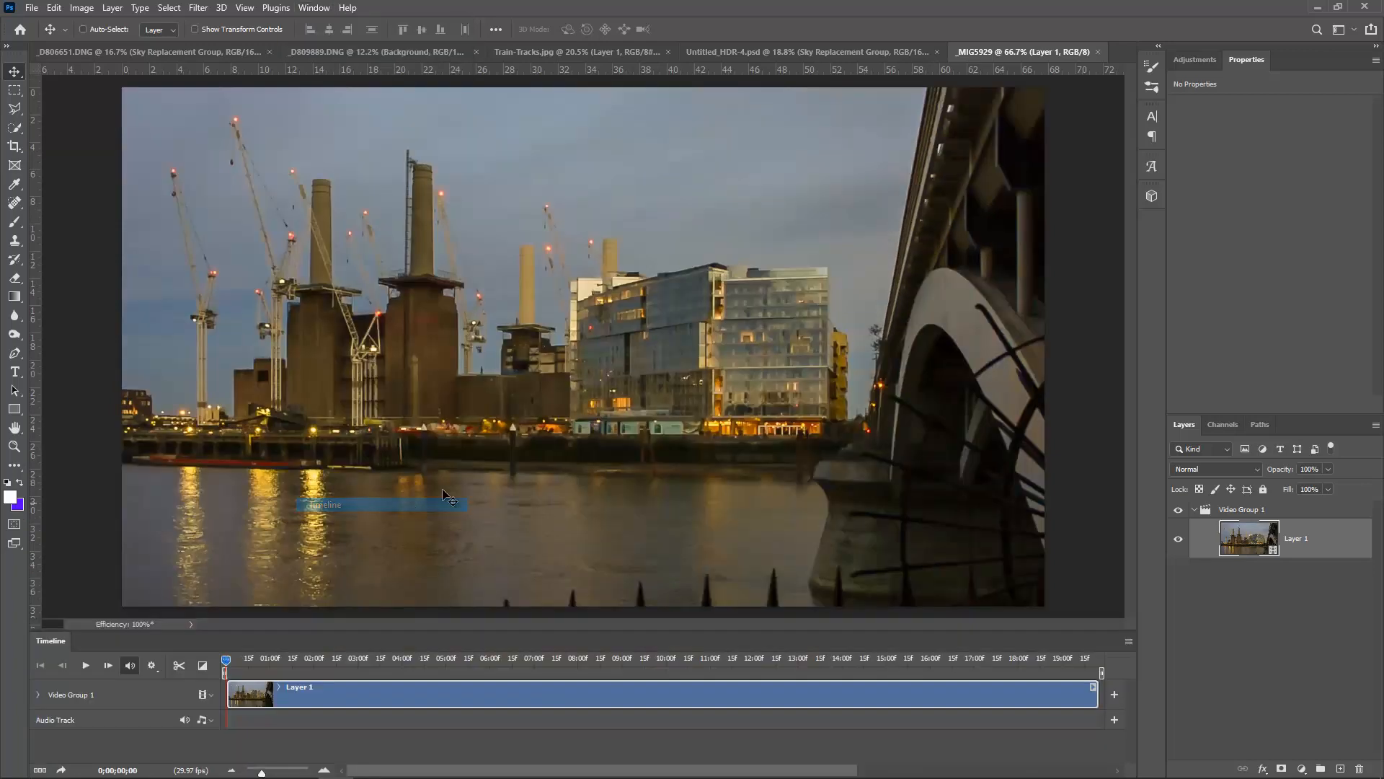
# Play back part of the river video and return the playhead to the start of the clip
pyautogui.press('space')
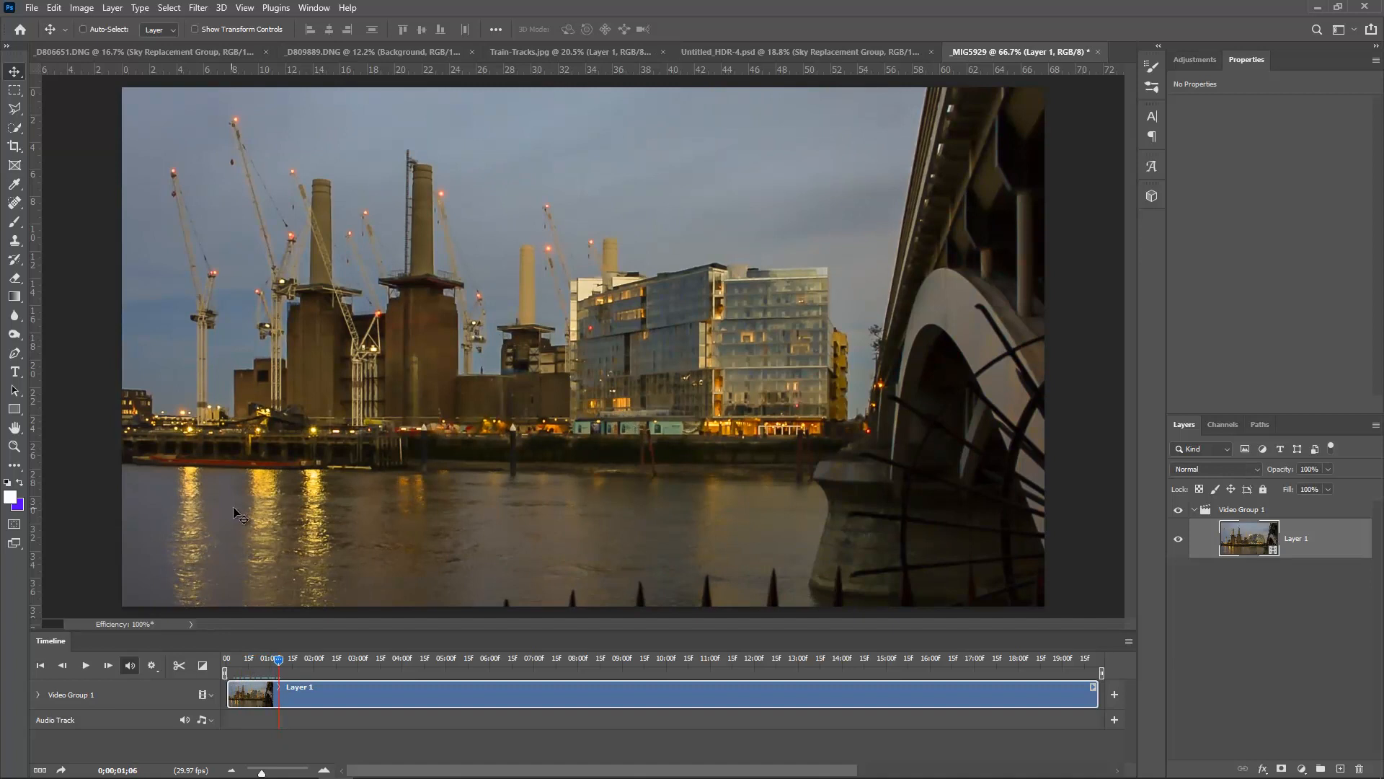
pyautogui.press('space')
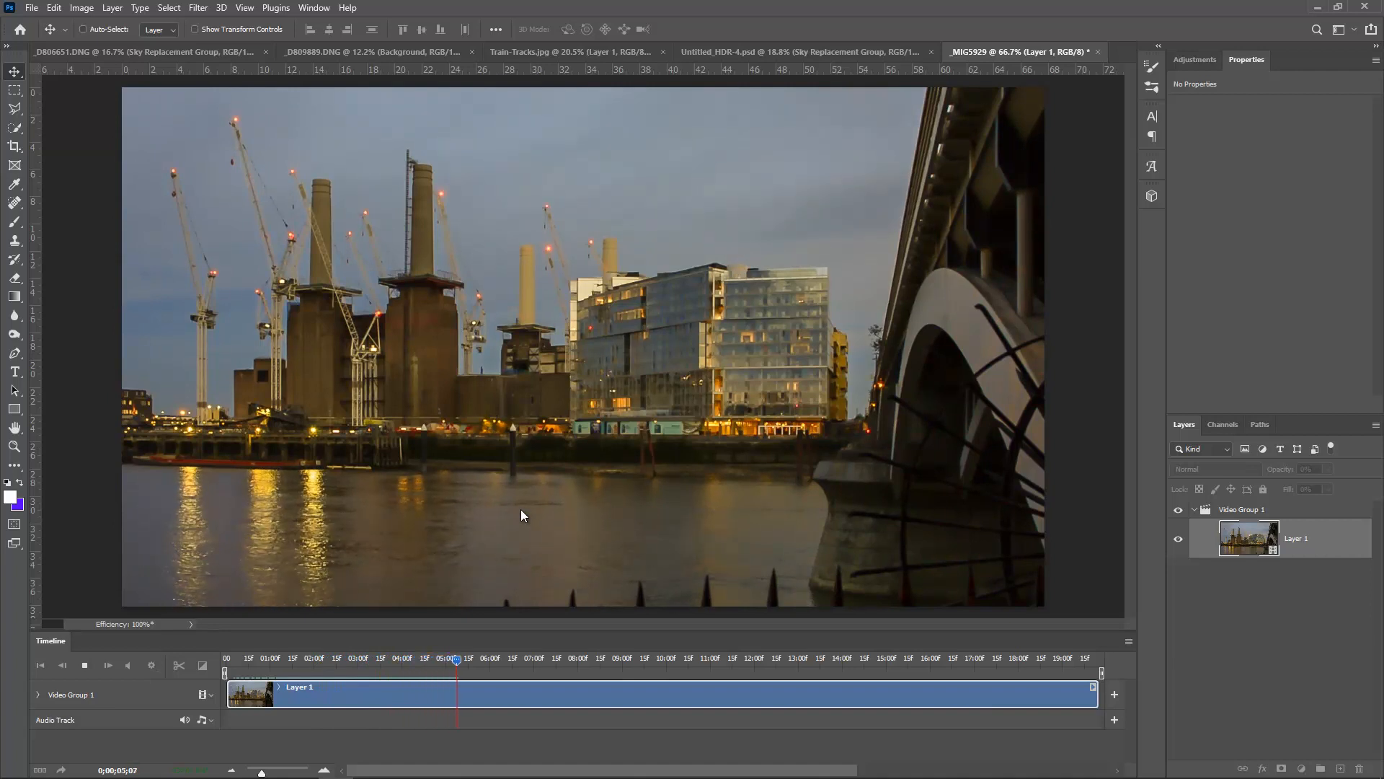
pyautogui.press('space')
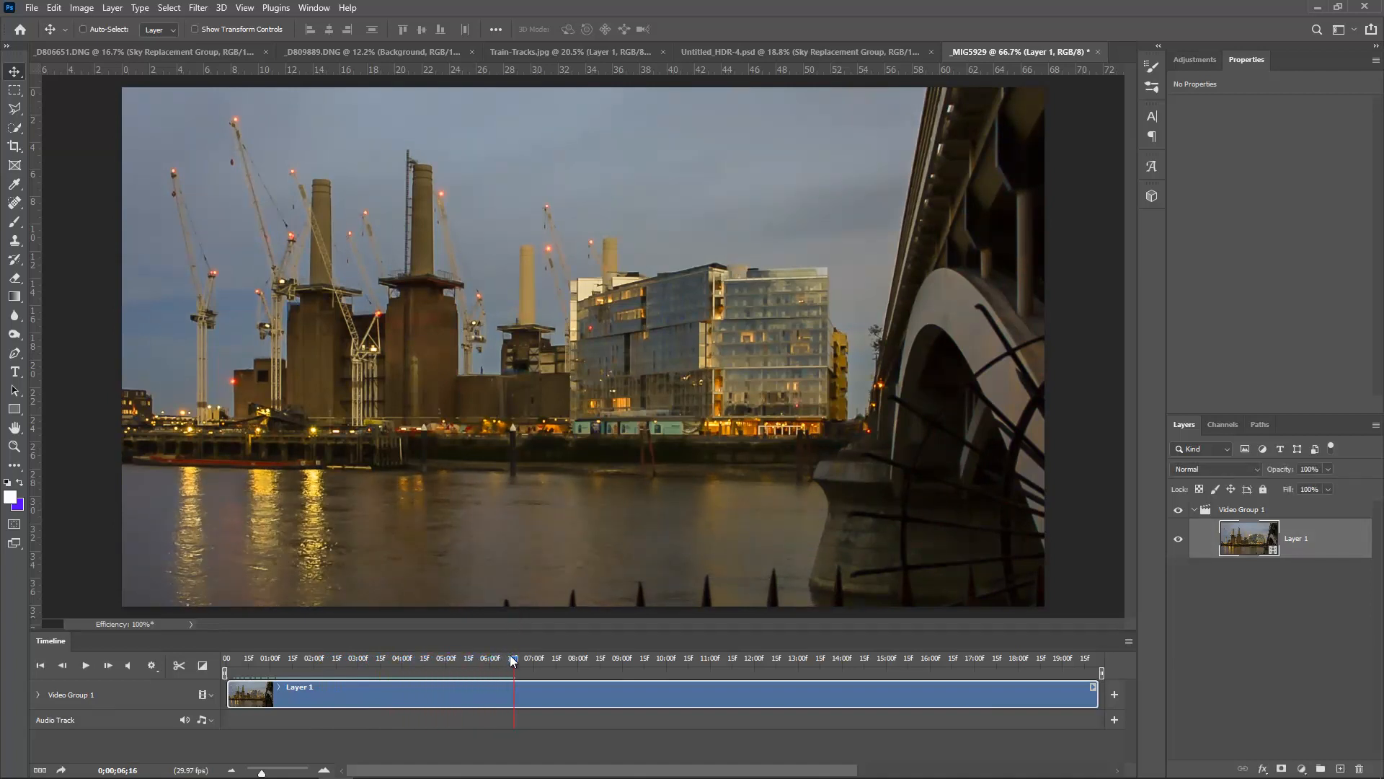
pyautogui.moveTo(472, 660); pyautogui.dragTo(209, 673)
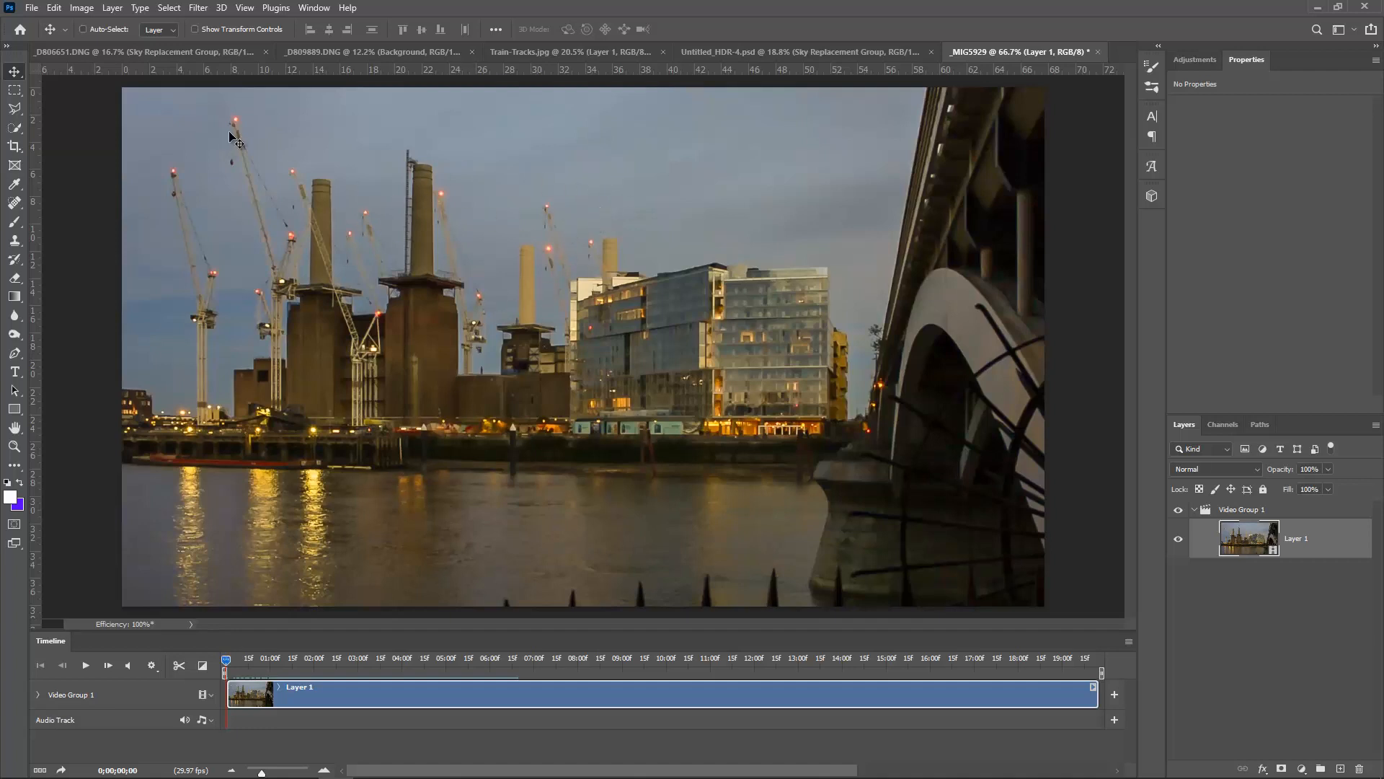
# Convert Video Group 1 to a Smart Object so that Sky Replacement can be applied to the video
pyautogui.click(54, 7)
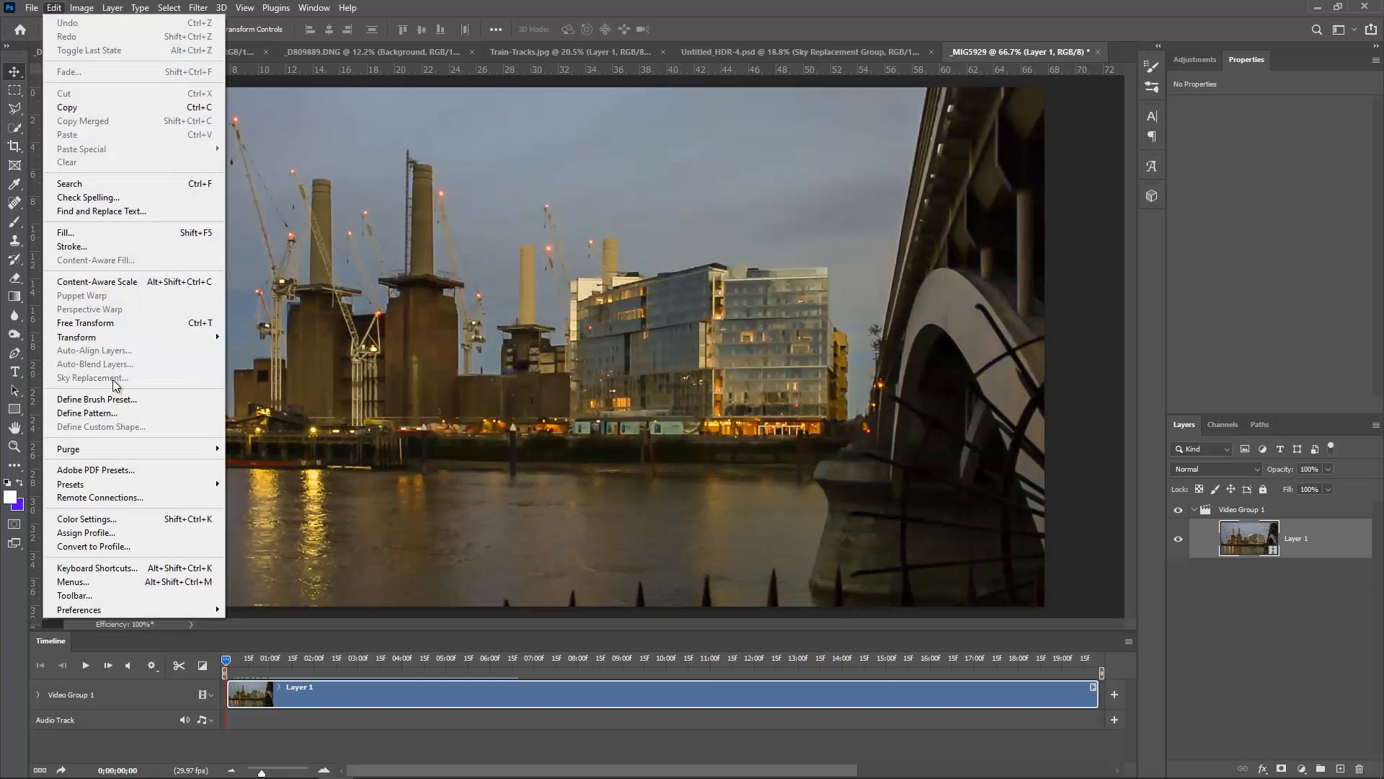
pyautogui.press('Escape')
pyautogui.click(1220, 512)
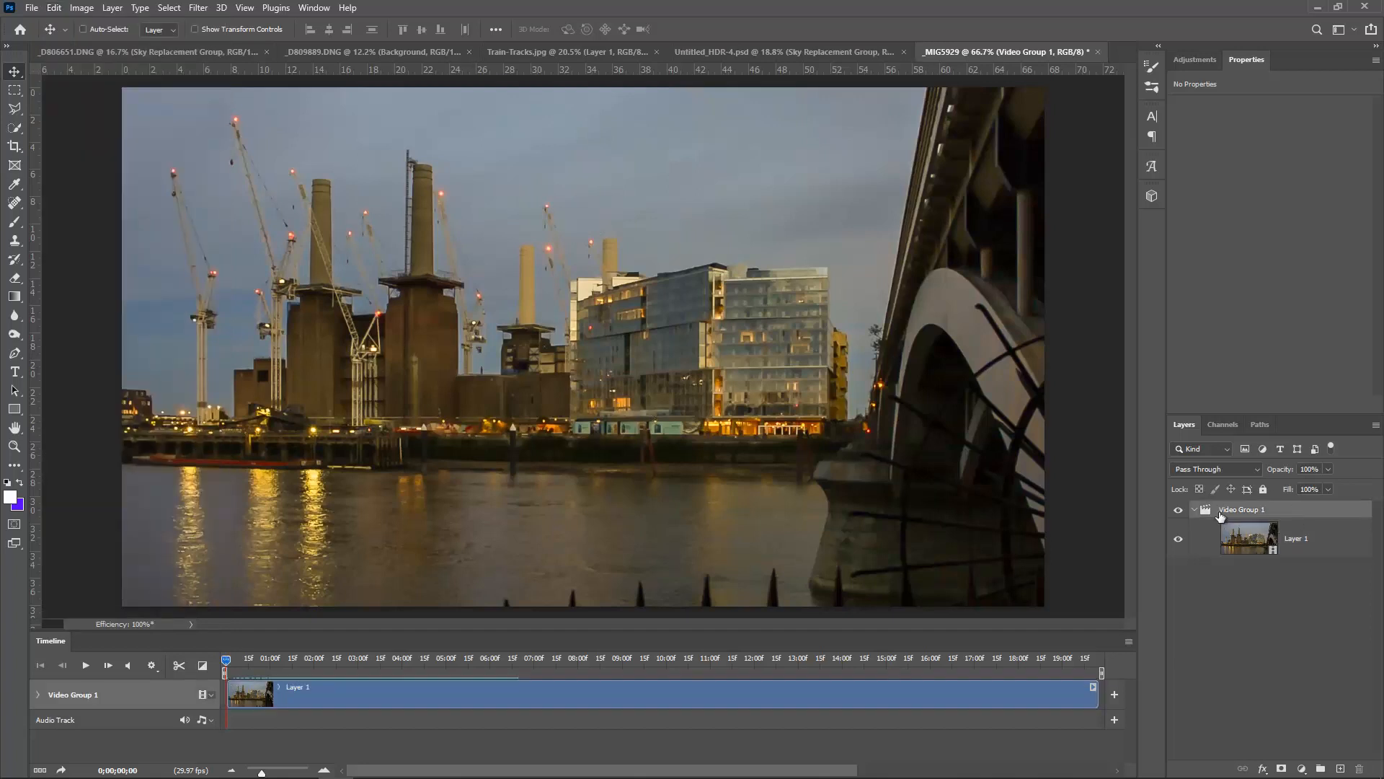
pyautogui.rightClick(1285, 508)
pyautogui.click(1220, 380)
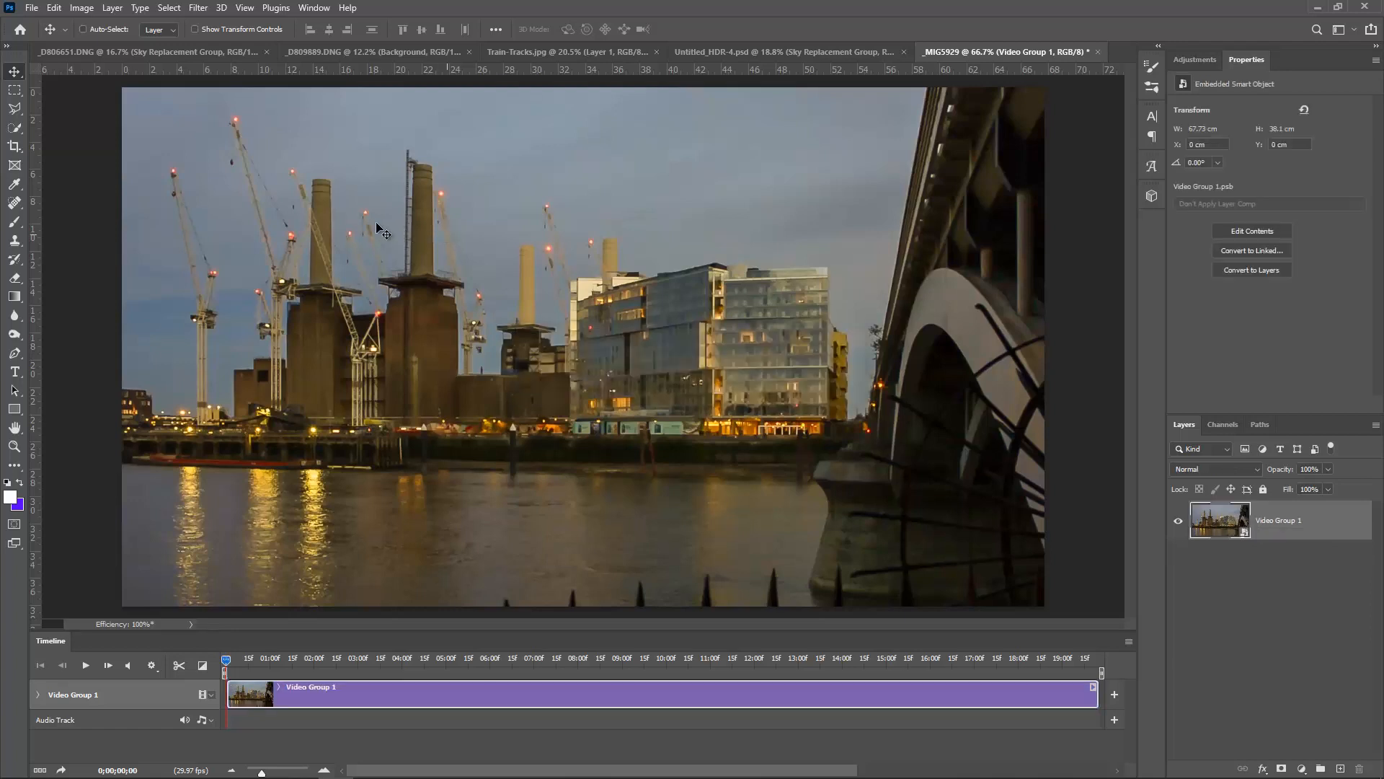
# Start Sky Replacement on the video Smart Object and choose the third Sunsets preset, the sky with orange clouds
pyautogui.click(53, 8)
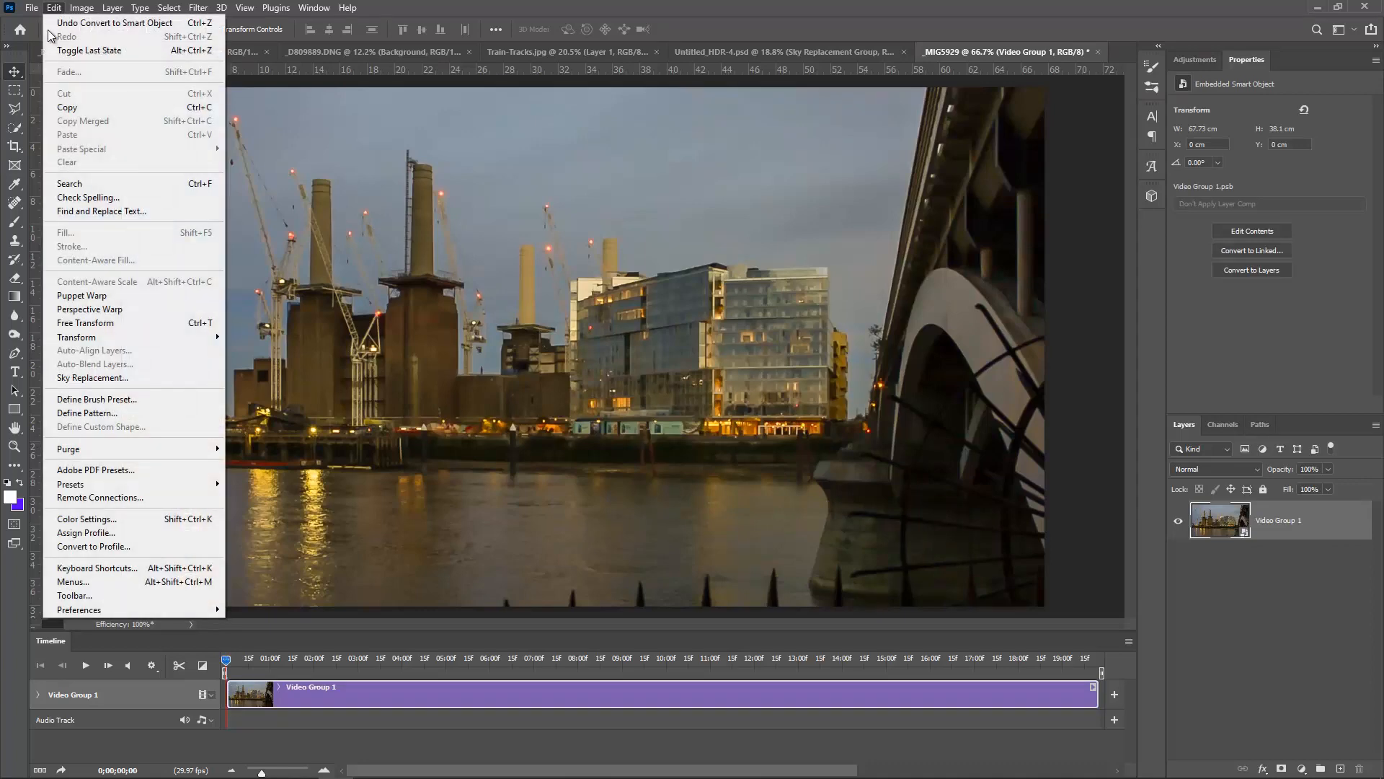
pyautogui.click(98, 378)
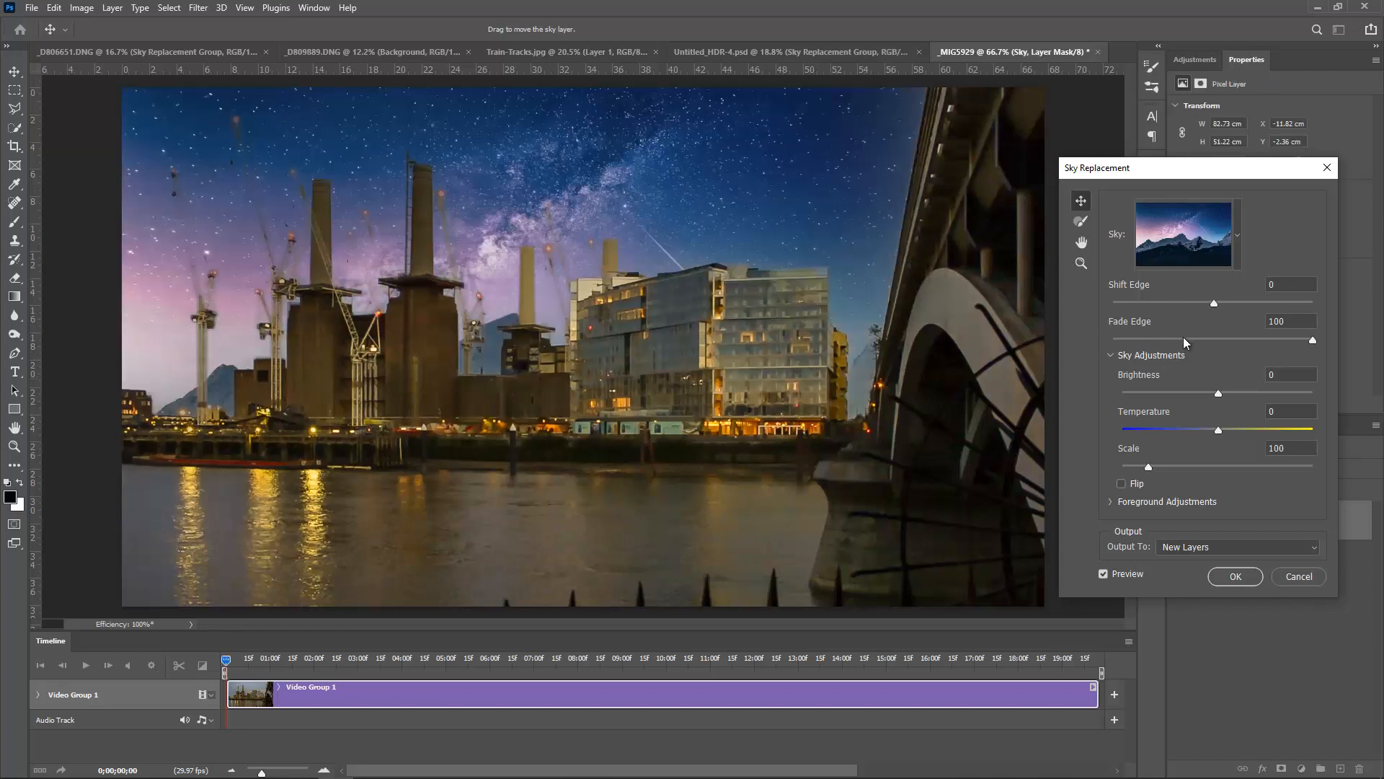
pyautogui.click(1237, 235)
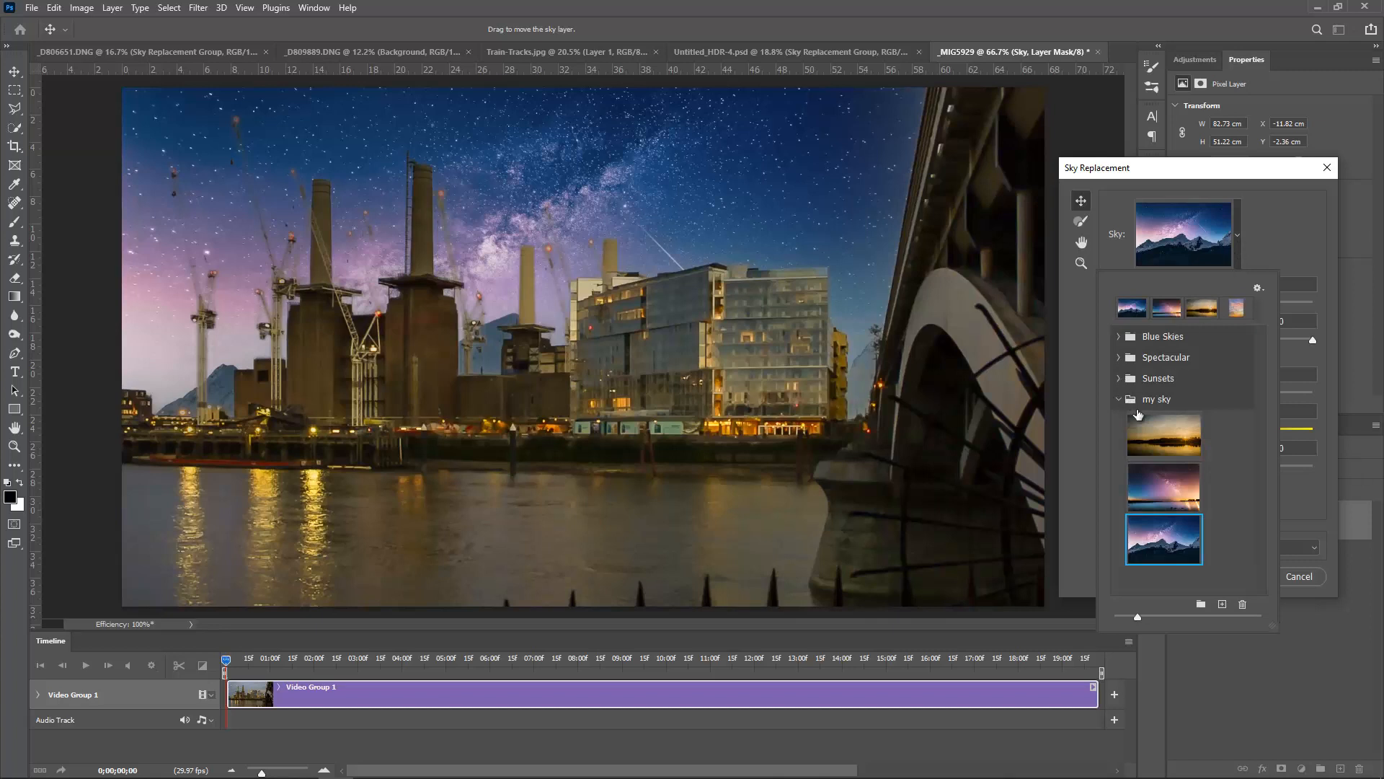
pyautogui.click(1119, 379)
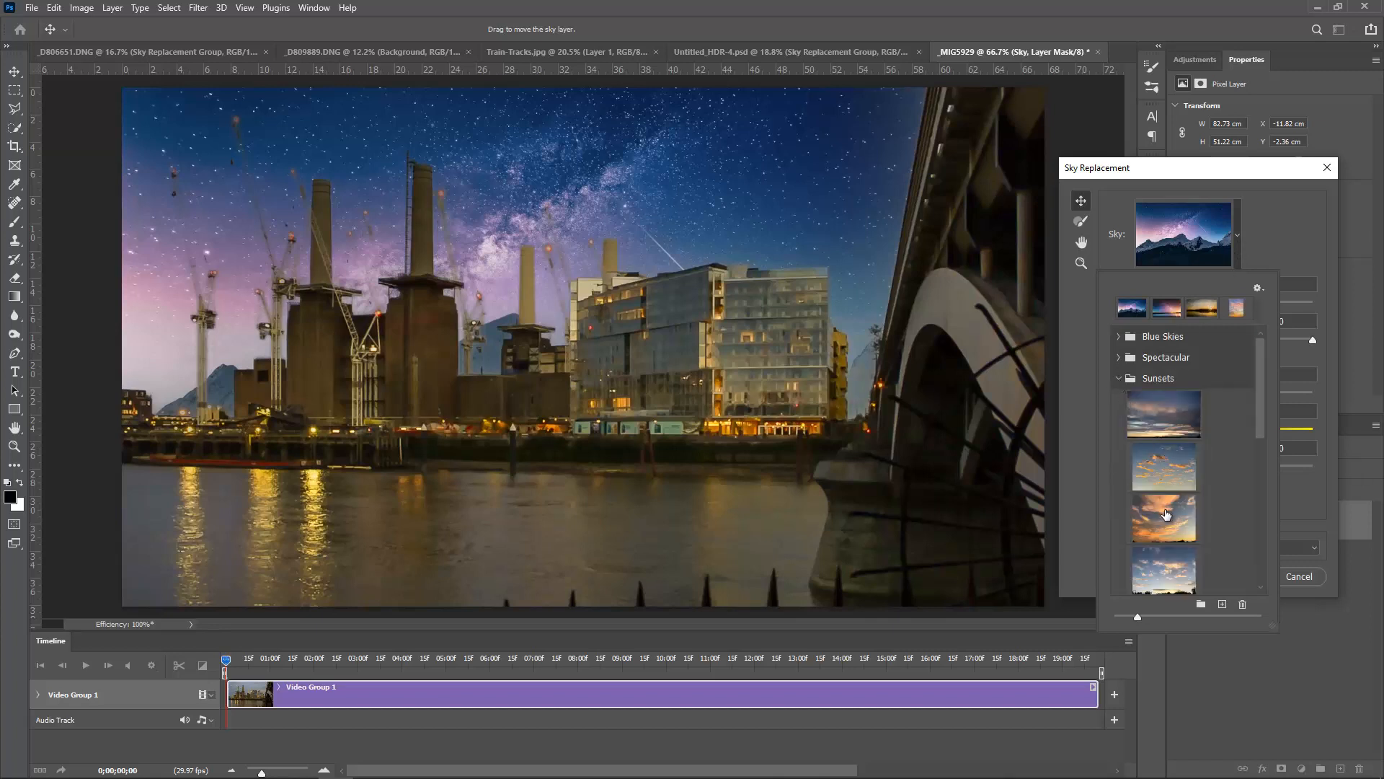
pyautogui.click(1165, 522)
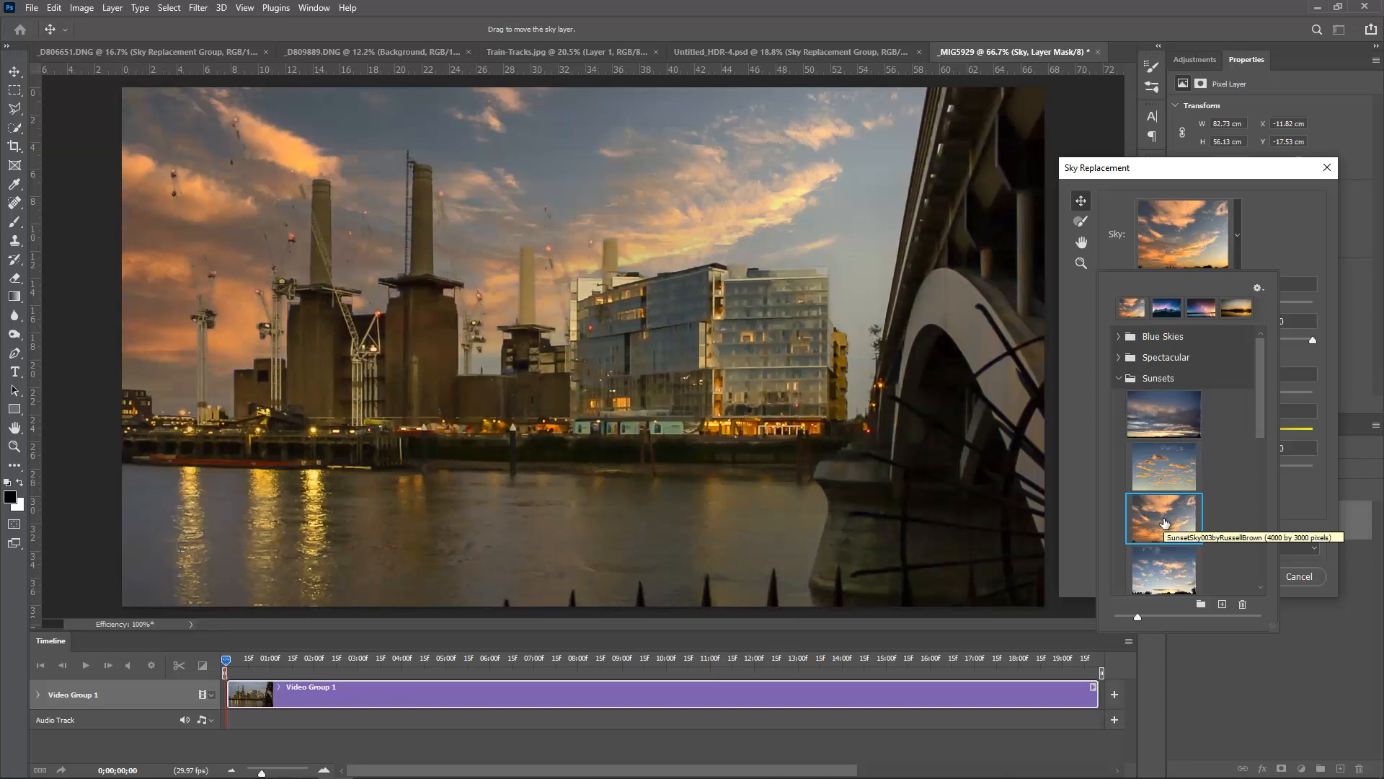
pyautogui.click(1295, 219)
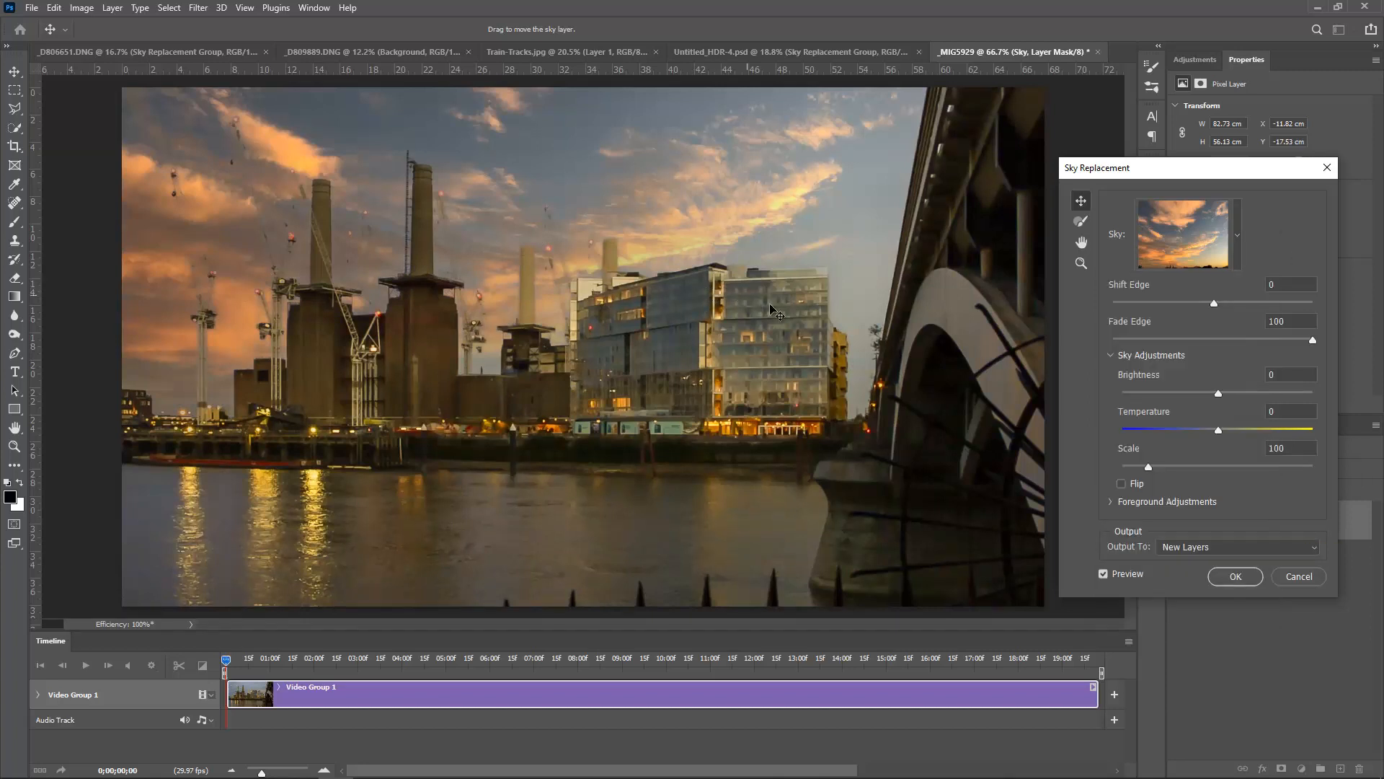
# Output the sunset sky replacement to new layers and preview the clip's playback, returning the playhead to the start
pyautogui.click(1234, 577)
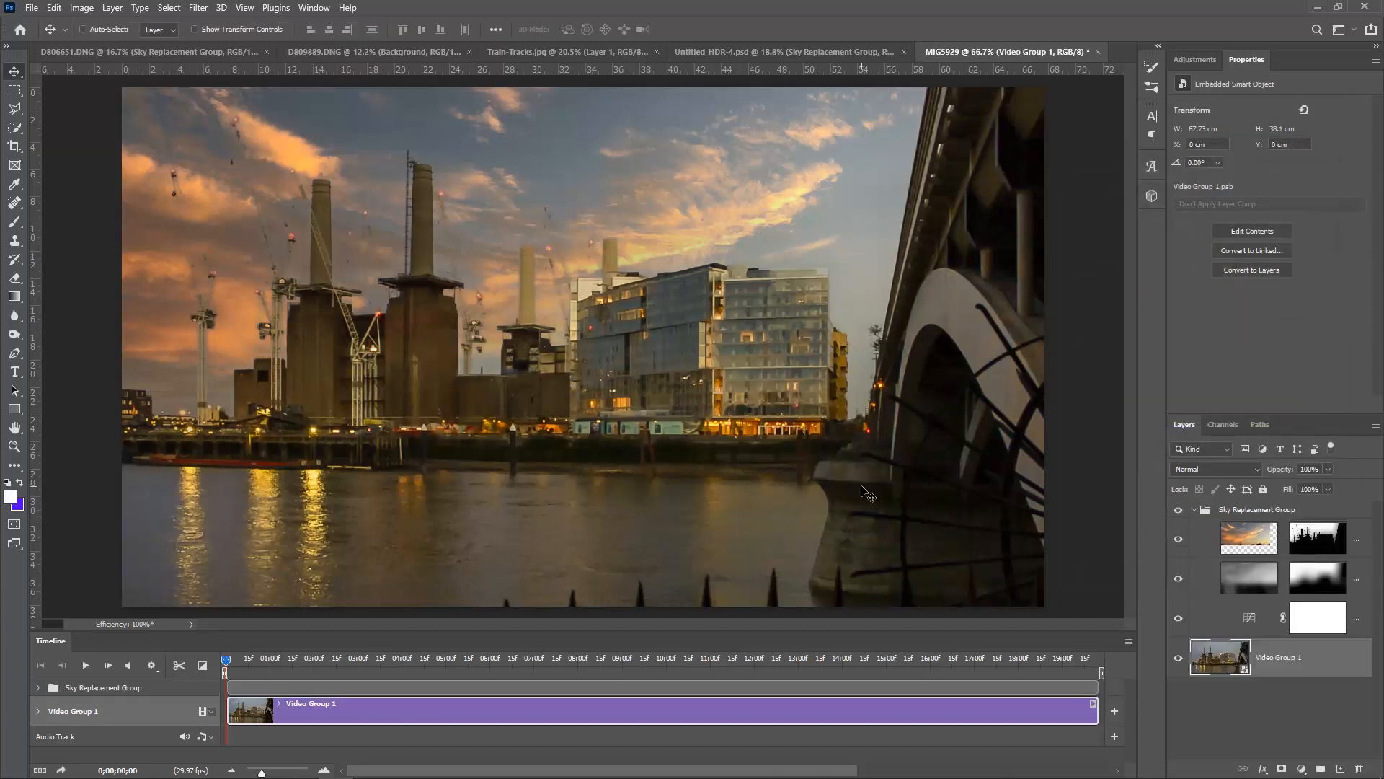
pyautogui.press('space')
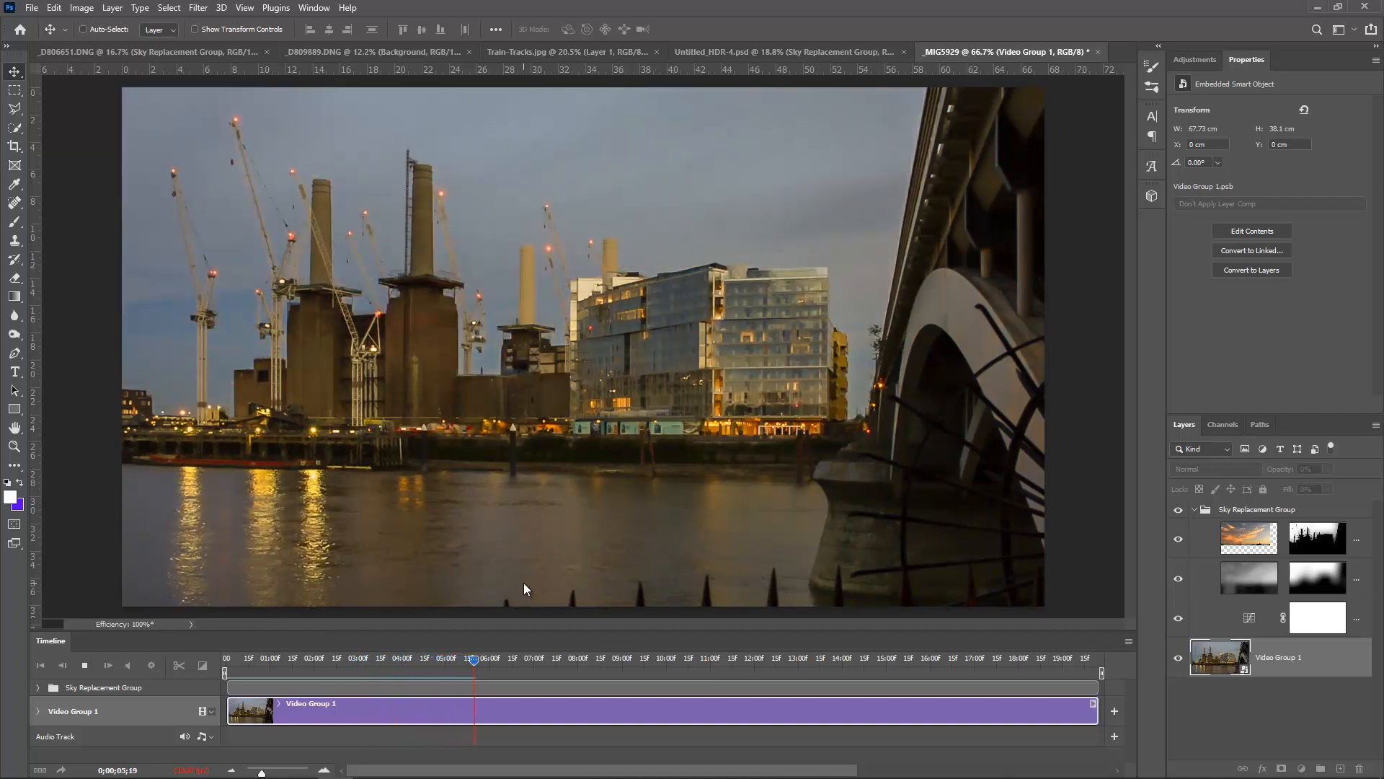
pyautogui.press('space')
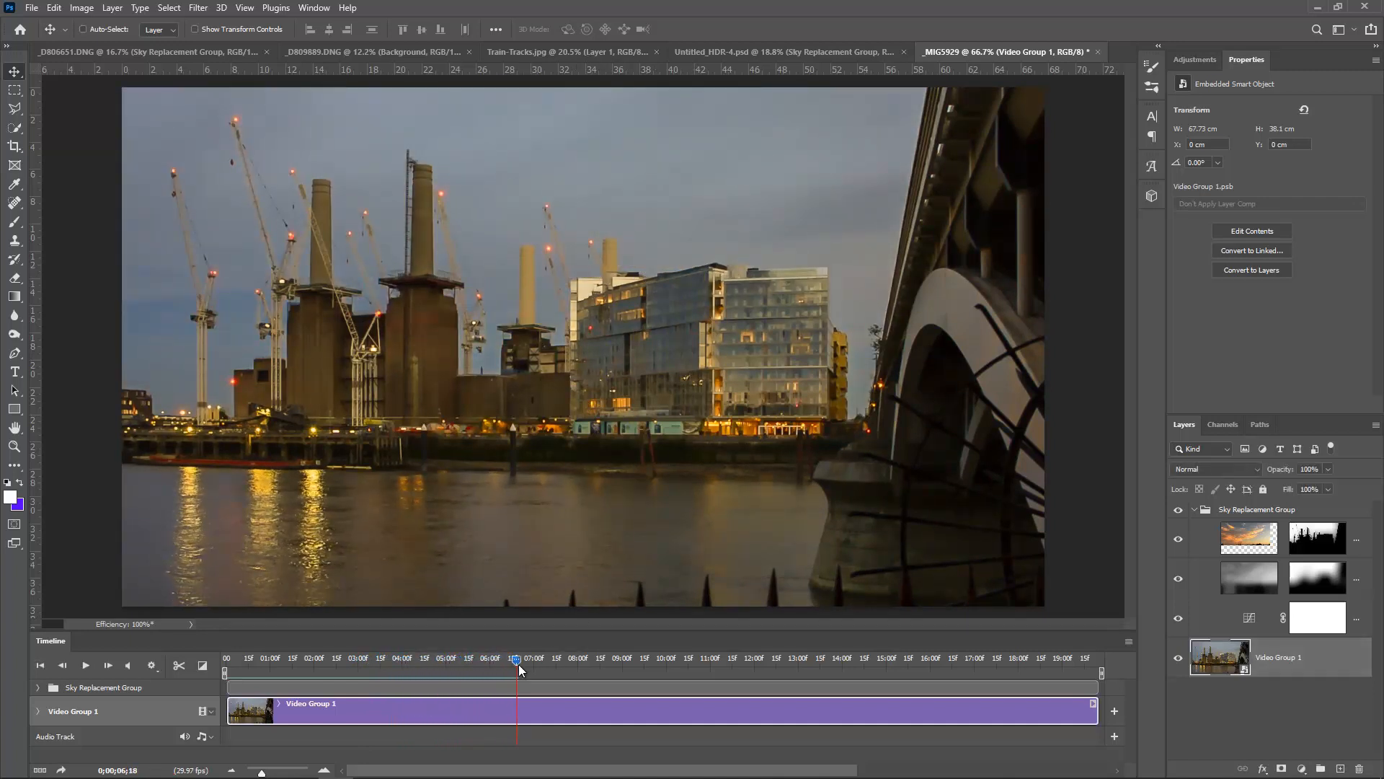
pyautogui.moveTo(518, 664); pyautogui.dragTo(231, 666)
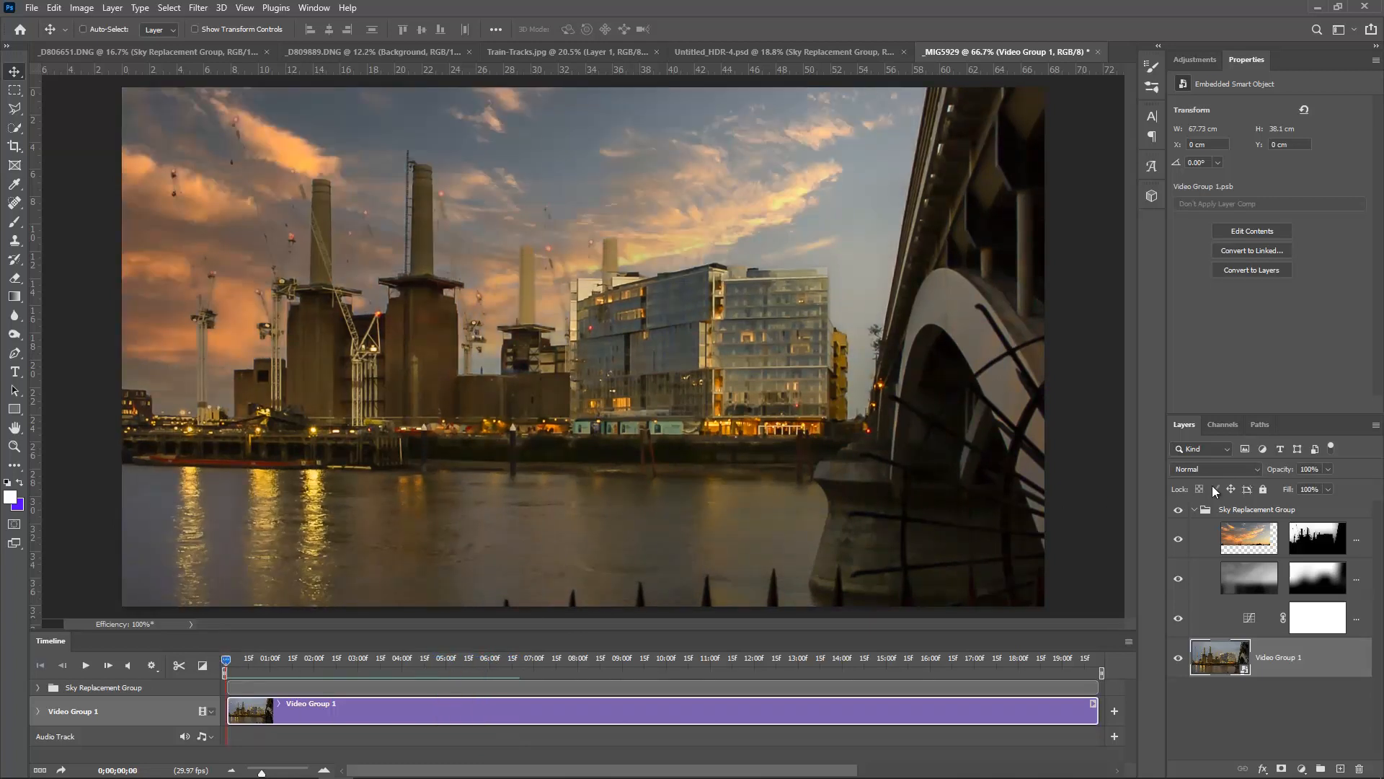
# Convert the Sky Replacement Group above the video layer to a Smart Object
pyautogui.click(1251, 510)
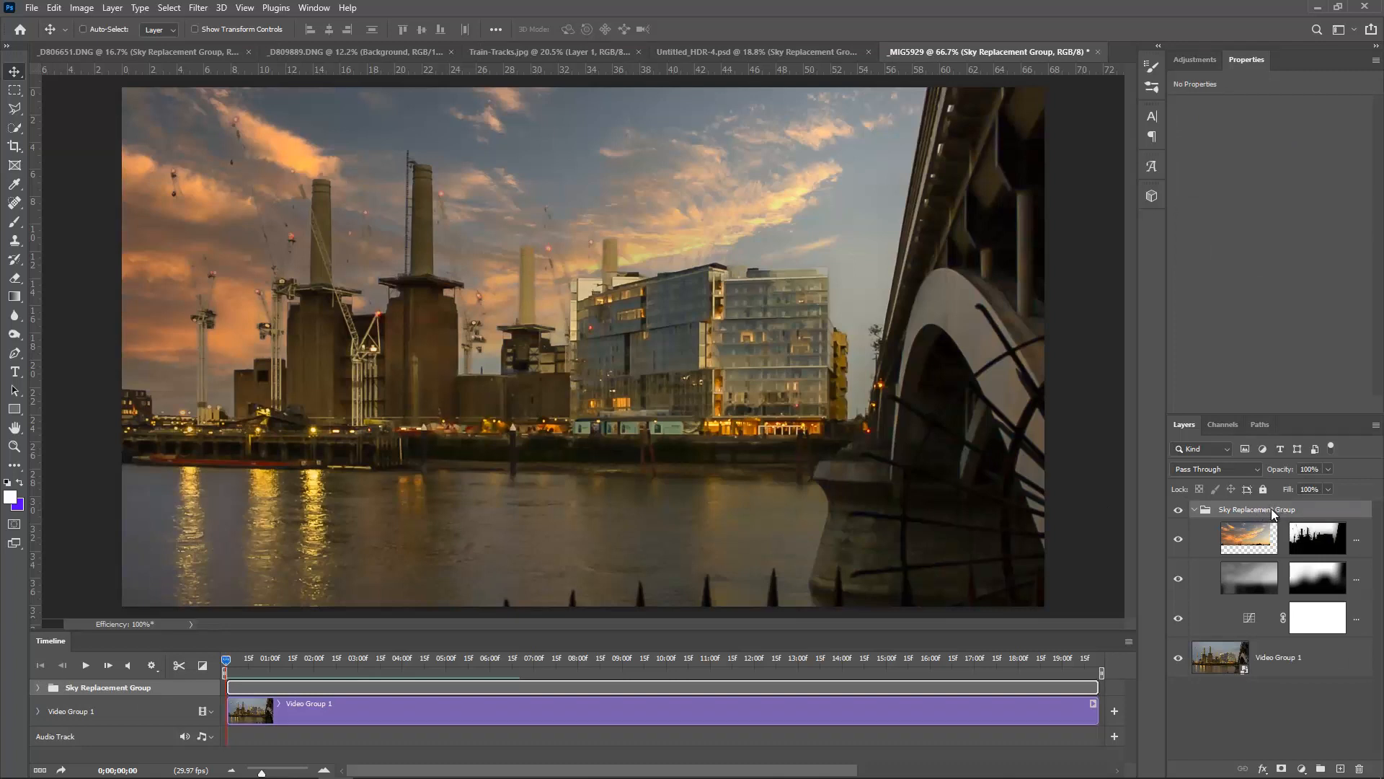
pyautogui.rightClick(1270, 509)
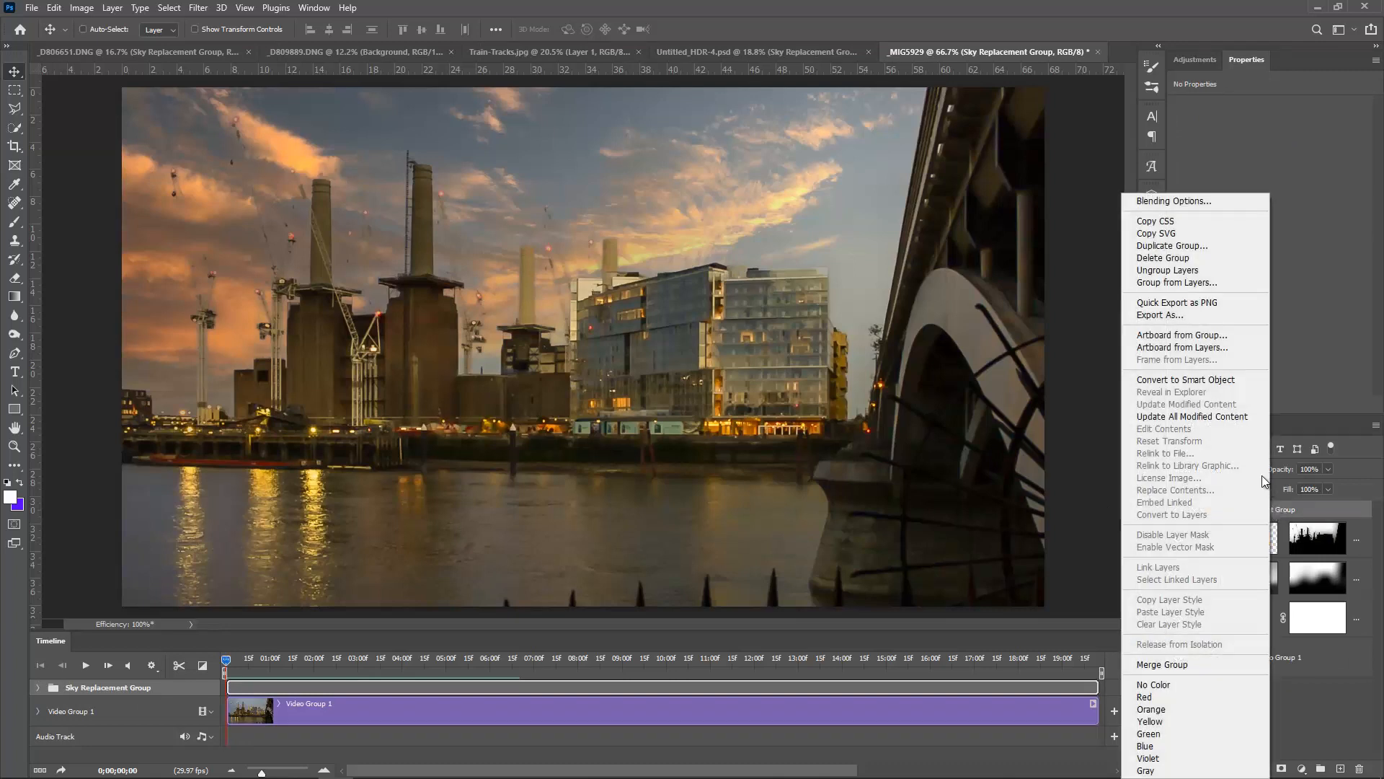
pyautogui.click(1191, 379)
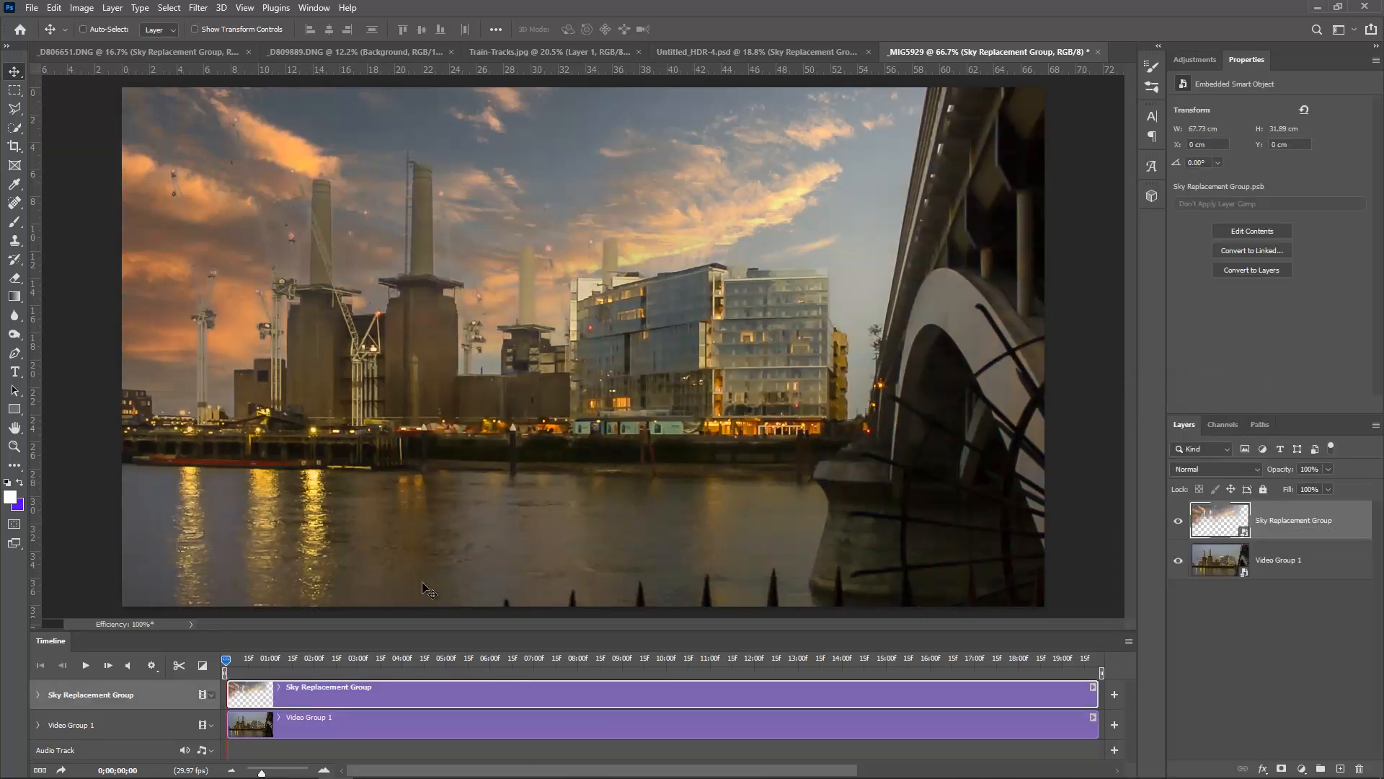
# Play back and scrub through the clip to check the sky over its length, returning the playhead to the start
pyautogui.press('space')
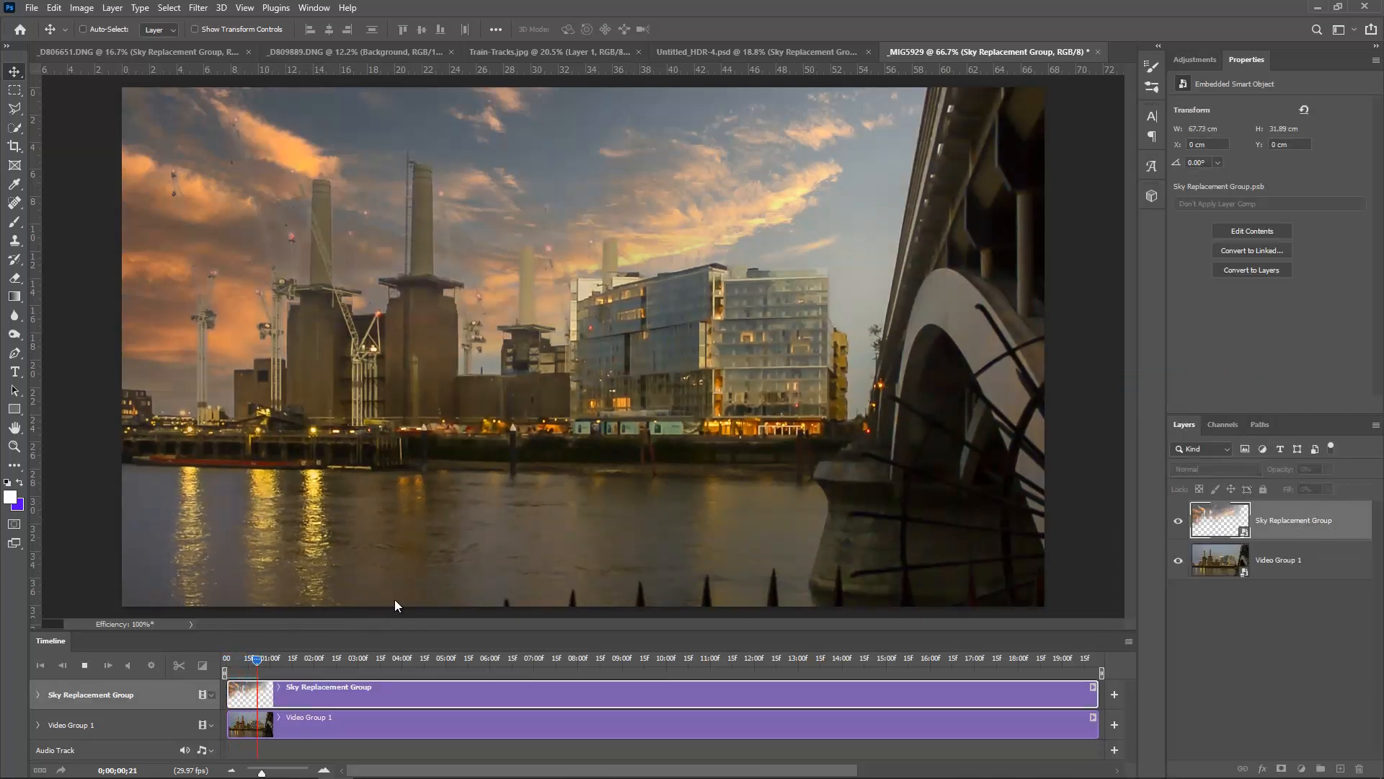
pyautogui.moveTo(302, 661); pyautogui.dragTo(847, 661)
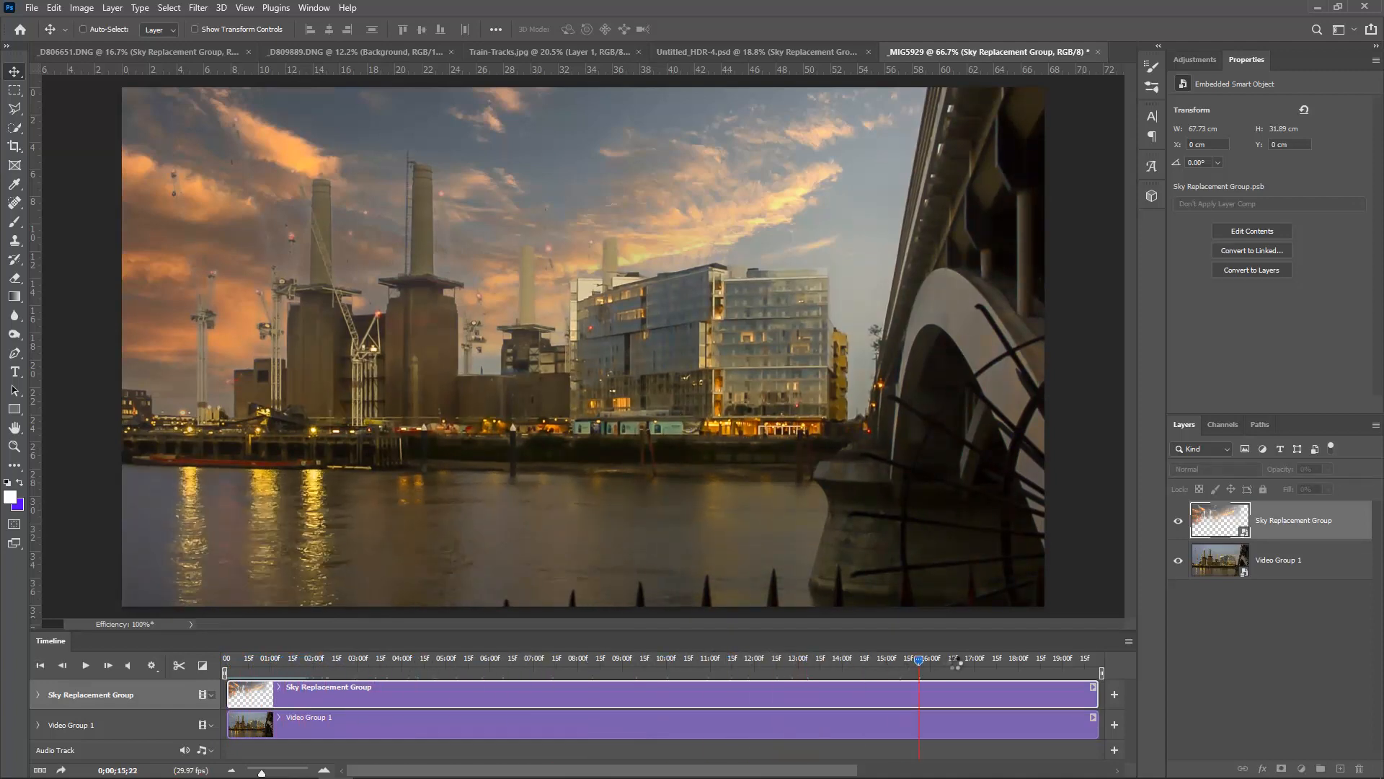
pyautogui.moveTo(646, 675); pyautogui.dragTo(213, 654)
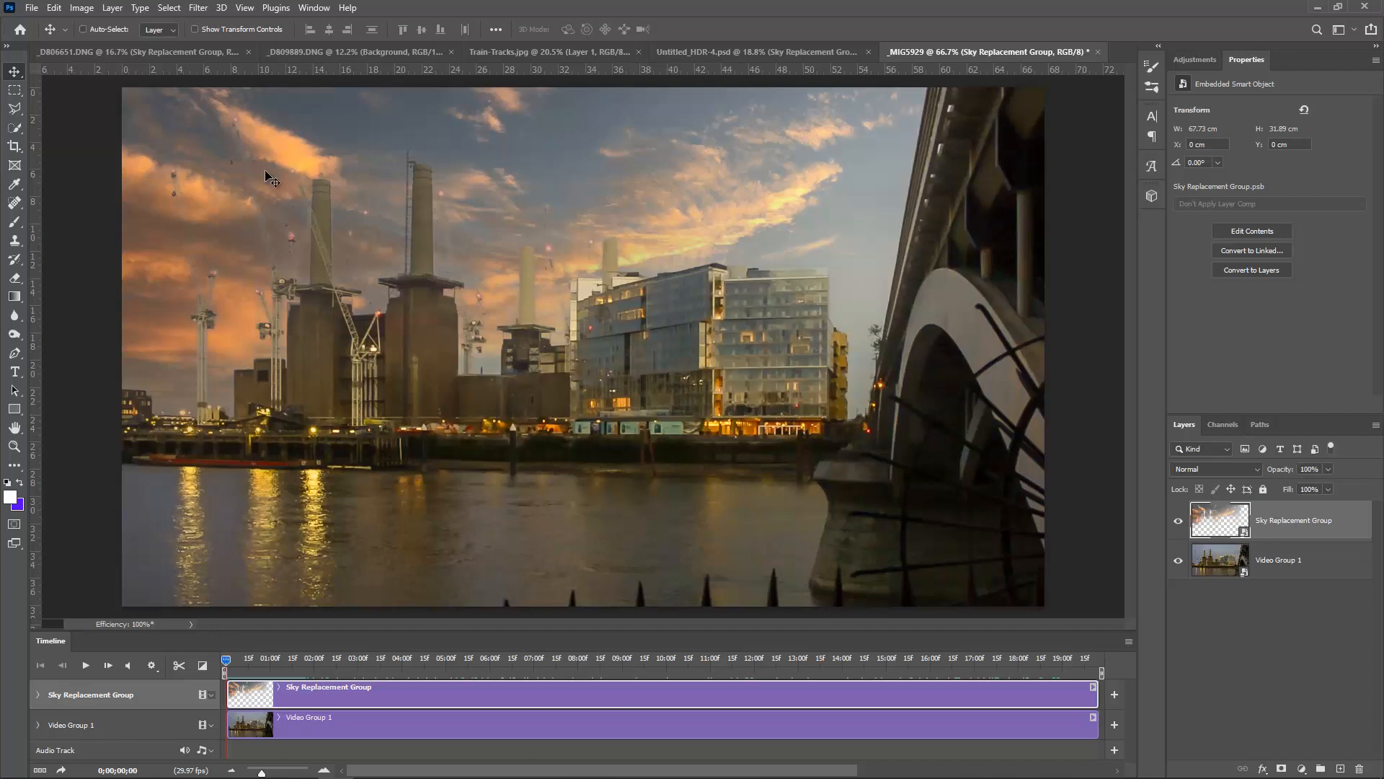
# Lower the Sky Replacement Group Smart Object's opacity to 68% and play the video to check the blend
pyautogui.scroll(5, 283, 243)
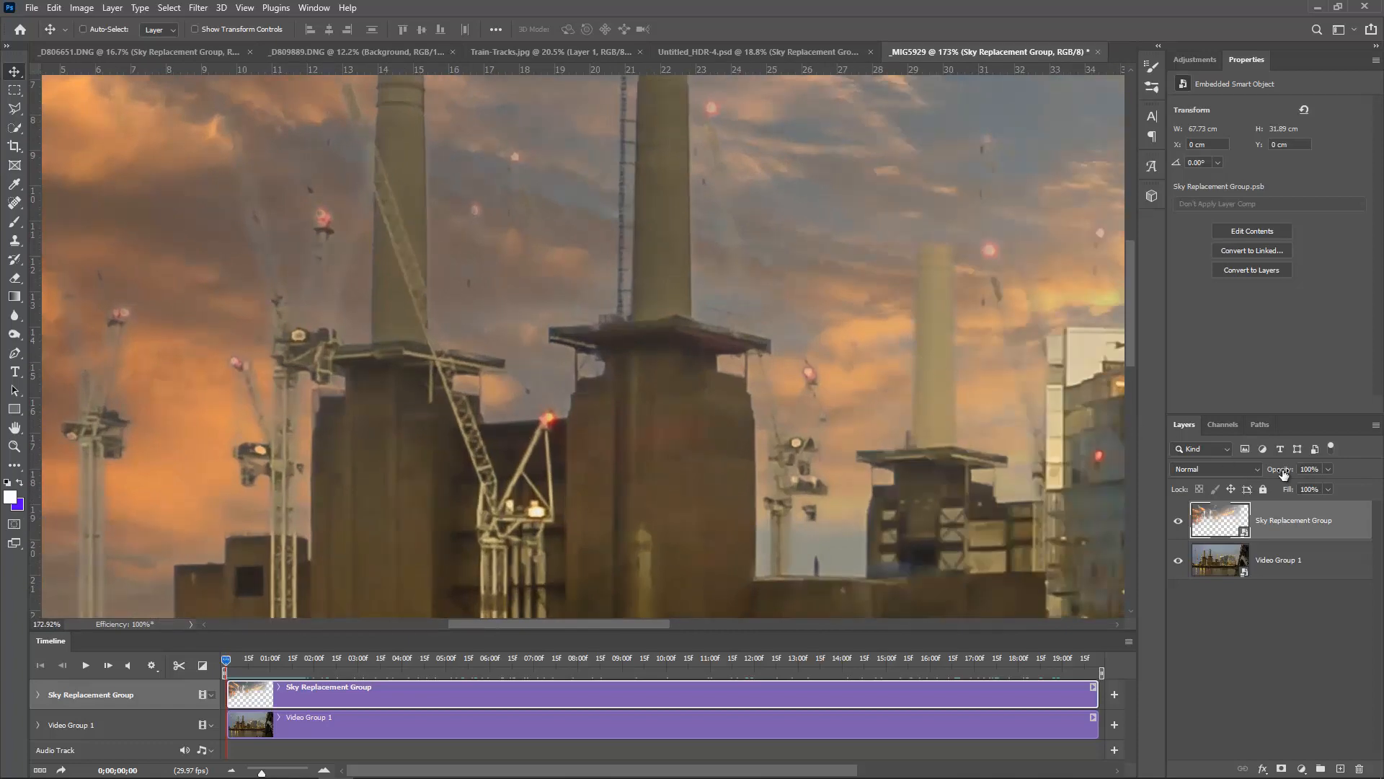
pyautogui.moveTo(1280, 473); pyautogui.dragTo(1260, 473)
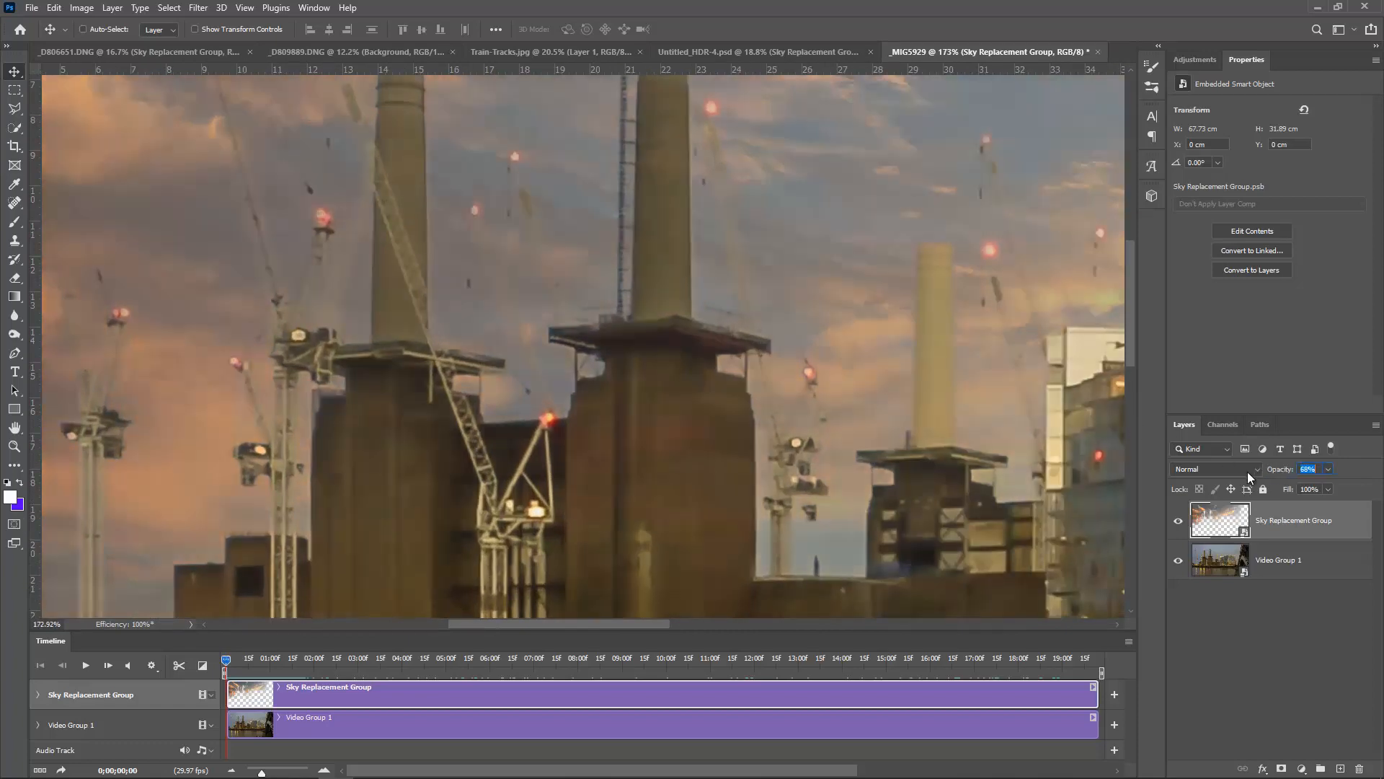
pyautogui.scroll(-5, 720, 454)
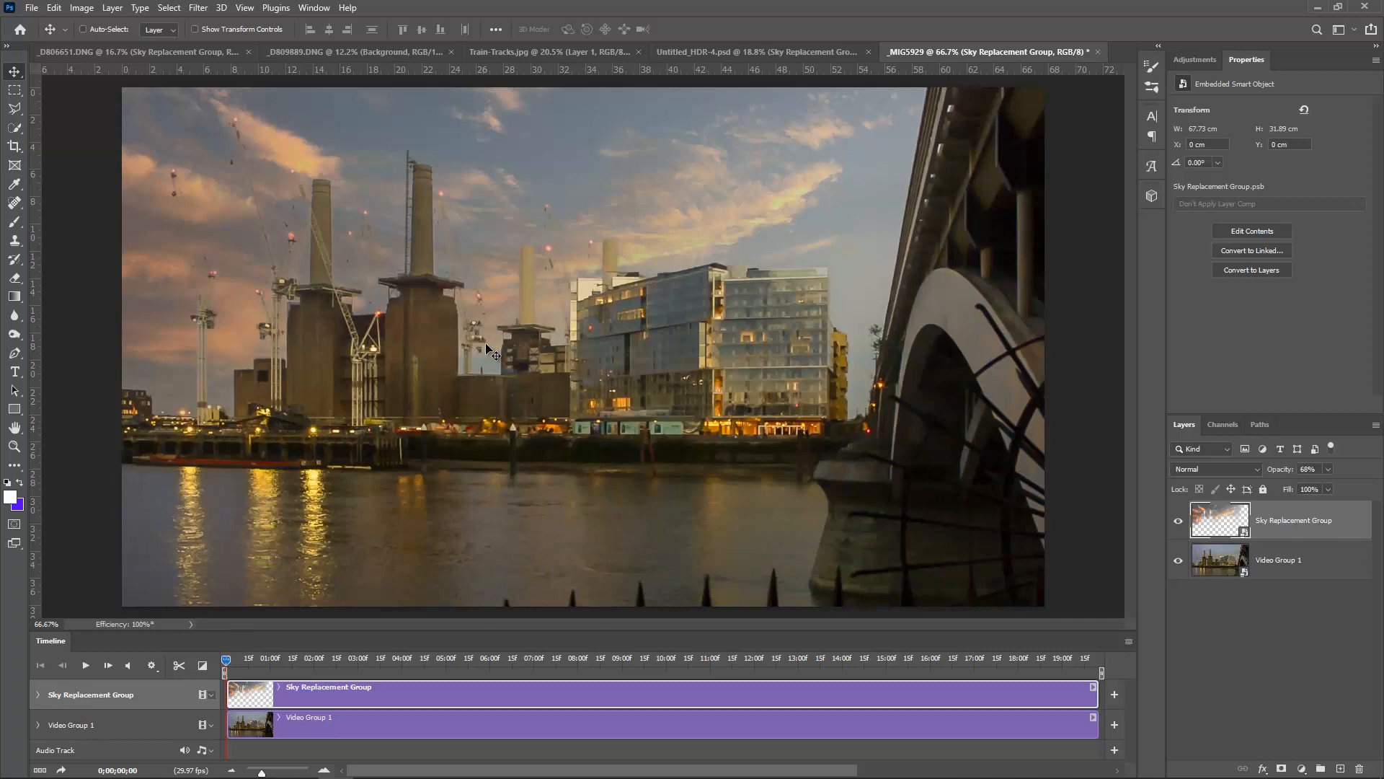
pyautogui.press('space')
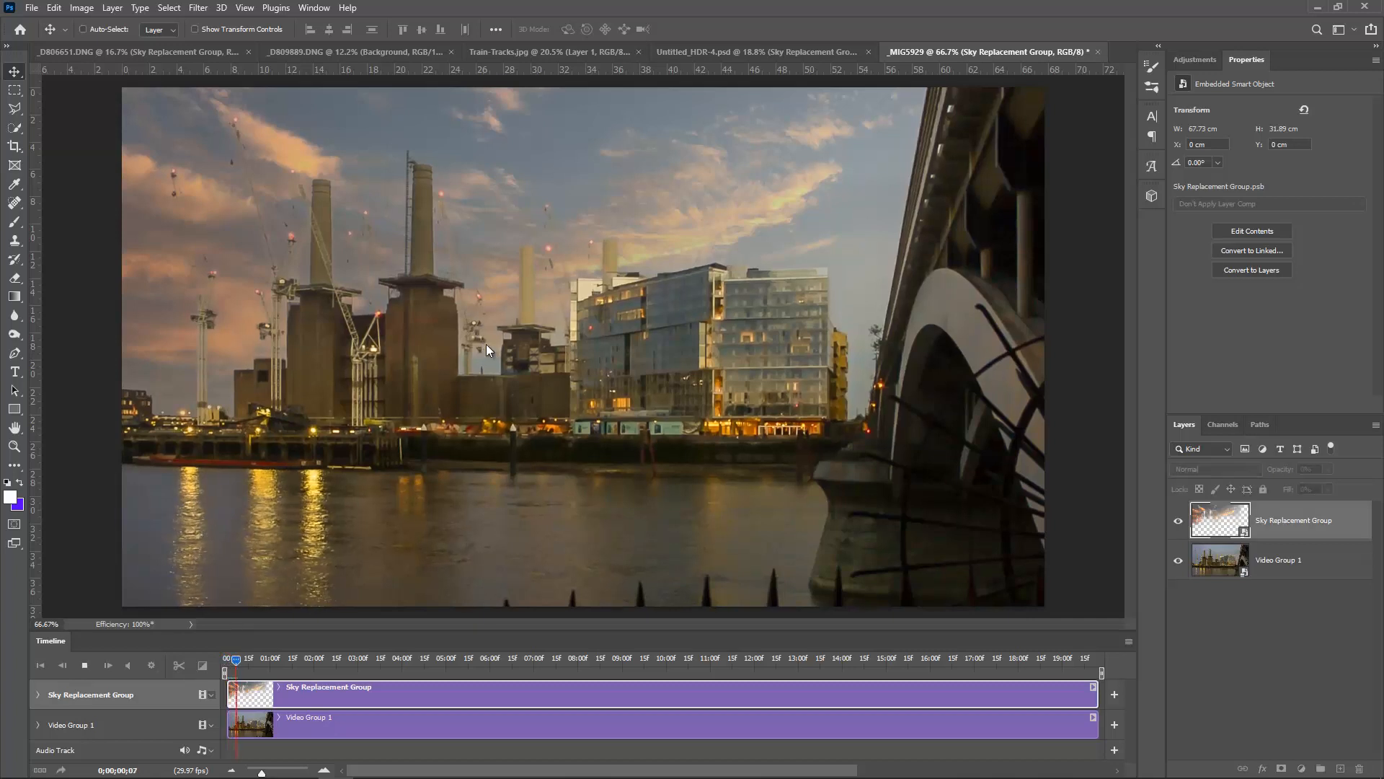